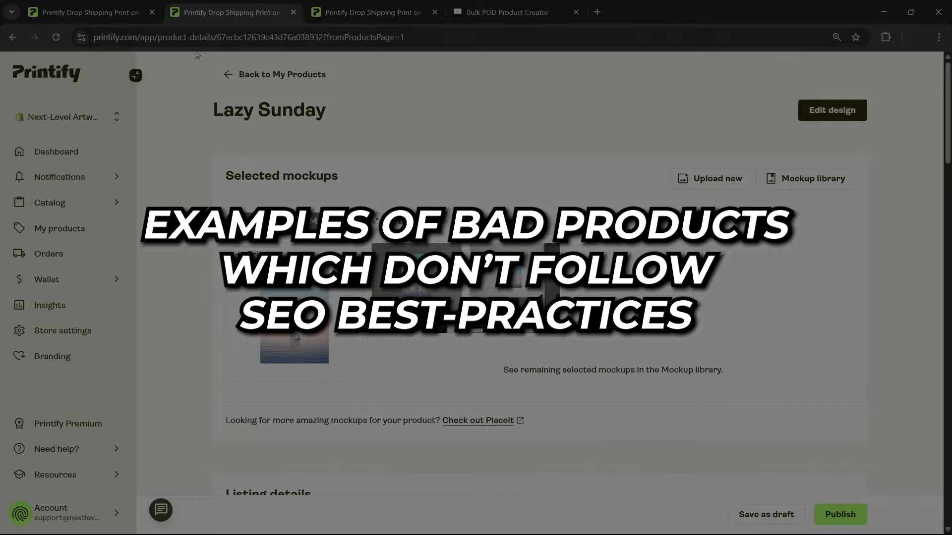
Review the Lazy Sunday product page, including its mockups, title and description
{"action": "scroll", "coordinate": [173, 161], "scroll_direction": "down", "scroll_amount": 10}
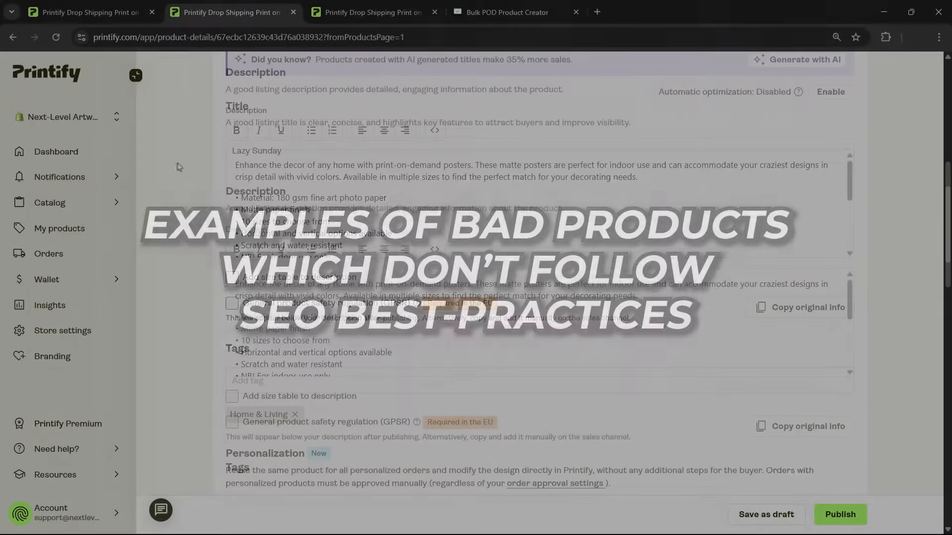
{"action": "scroll", "coordinate": [176, 164], "scroll_direction": "down", "scroll_amount": 5}
{"action": "scroll", "coordinate": [178, 165], "scroll_direction": "up", "scroll_amount": 12}
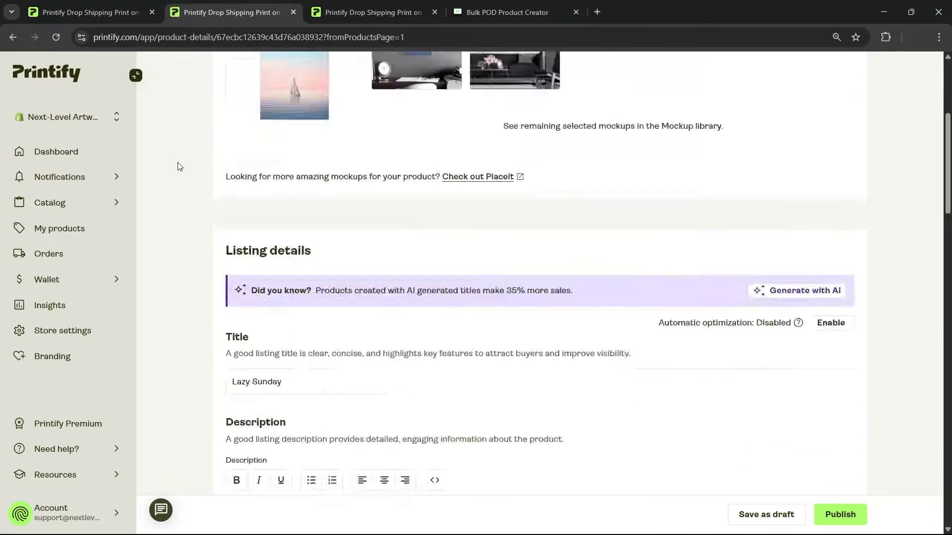
{"action": "scroll", "coordinate": [178, 166], "scroll_direction": "up", "scroll_amount": 5}
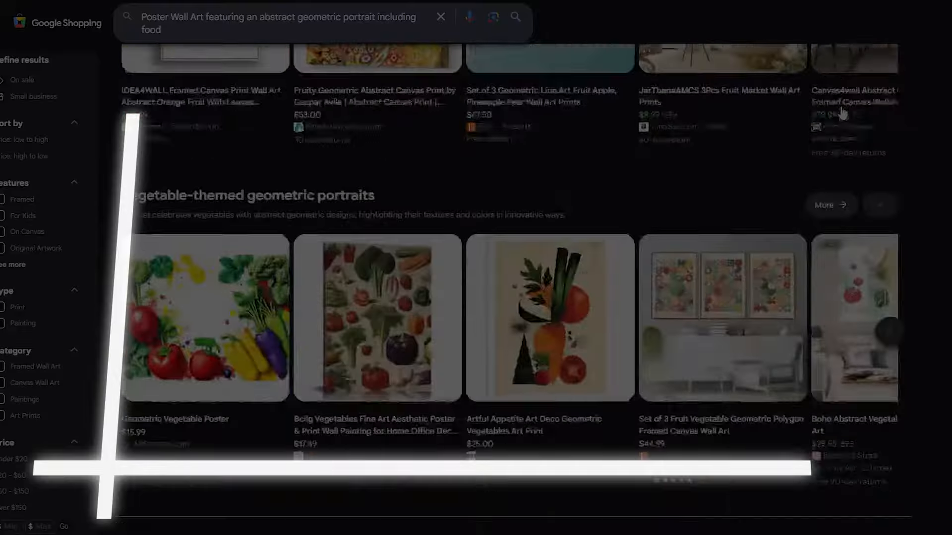
{"action": "scroll", "coordinate": [847, 109], "scroll_direction": "down", "scroll_amount": 10}
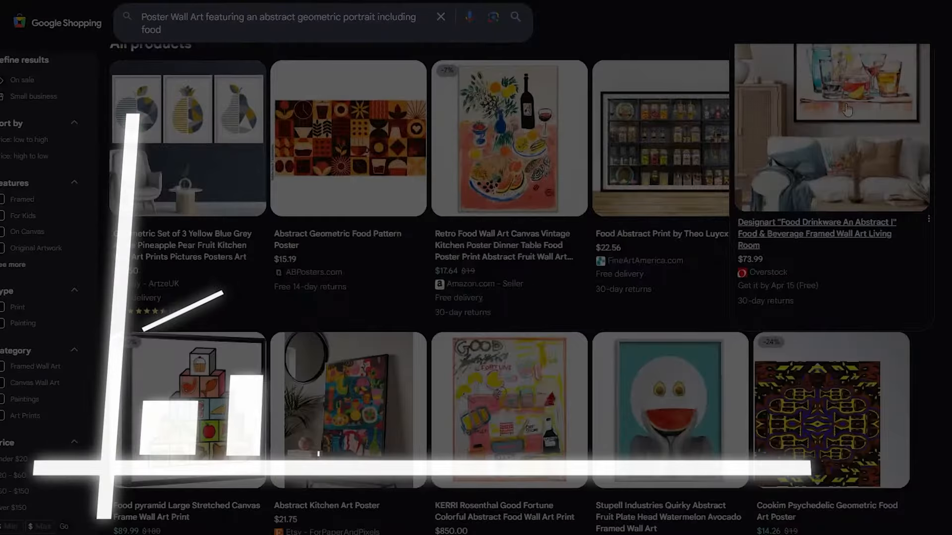
{"action": "scroll", "coordinate": [846, 109], "scroll_direction": "down", "scroll_amount": 5}
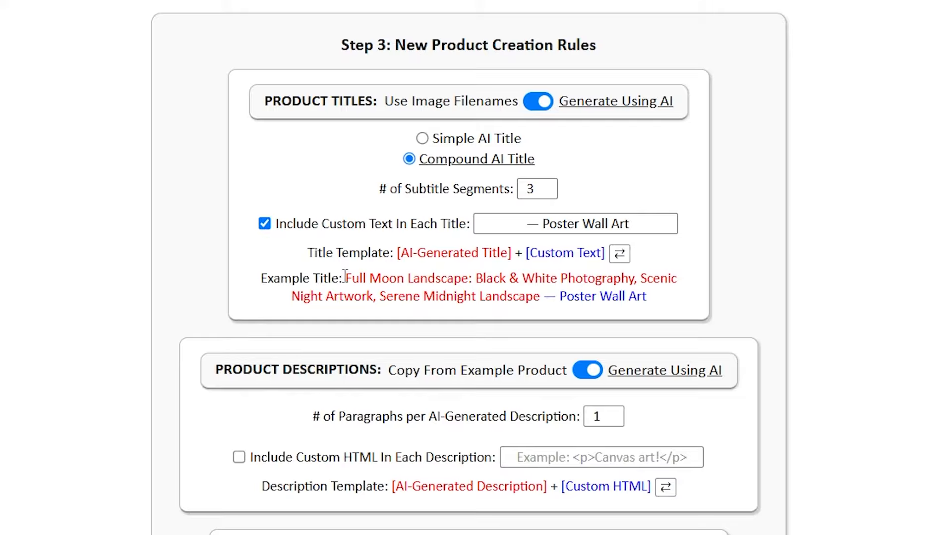
Highlight the AI-generated part of the example title in the product creation rules and the full title of the Mind Sandwich listing
{"action": "left_click_drag", "start_coordinate": [345, 276], "coordinate": [544, 288]}
{"action": "left_click", "coordinate": [701, 280]}
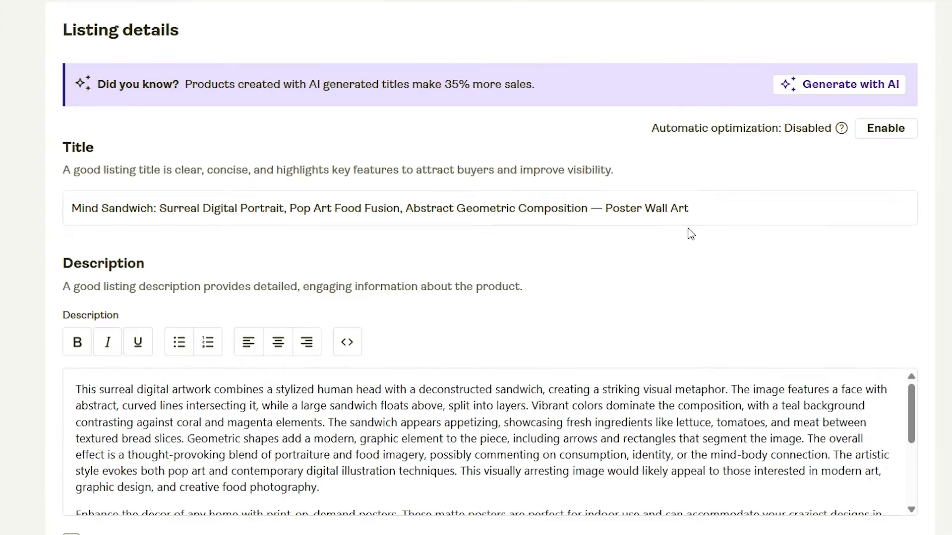
{"action": "left_click", "coordinate": [717, 213]}
{"action": "key", "text": "ctrl+a"}
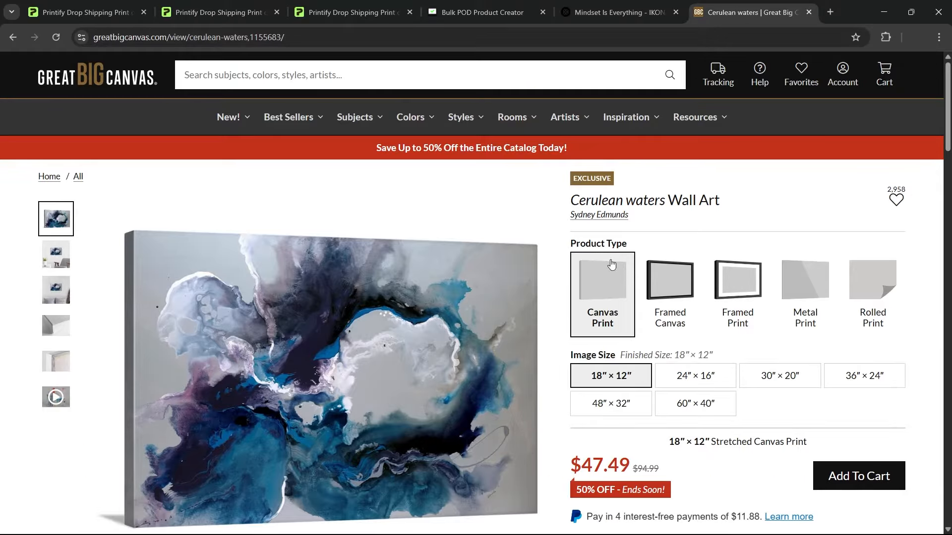
Examine the Cerulean waters product page on Great Big Canvas, including its artwork description, specifications, features and related prints
{"action": "scroll", "coordinate": [669, 350], "scroll_direction": "down", "scroll_amount": 5}
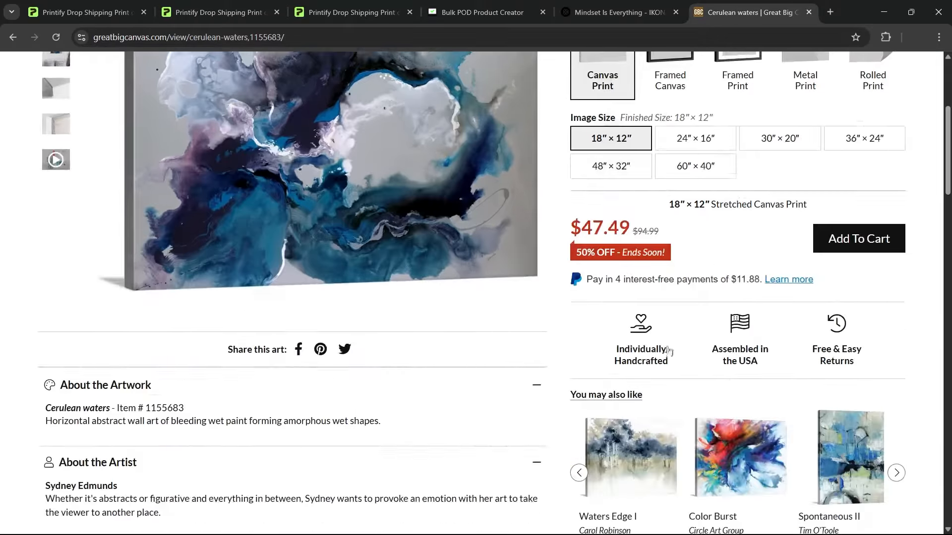
{"action": "scroll", "coordinate": [669, 351], "scroll_direction": "down", "scroll_amount": 6}
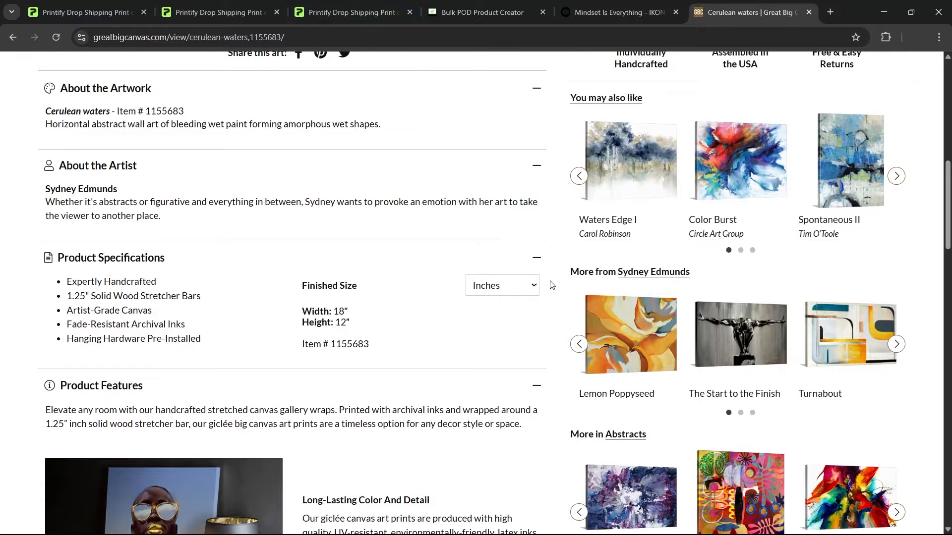
{"action": "scroll", "coordinate": [170, 306], "scroll_direction": "down", "scroll_amount": 5}
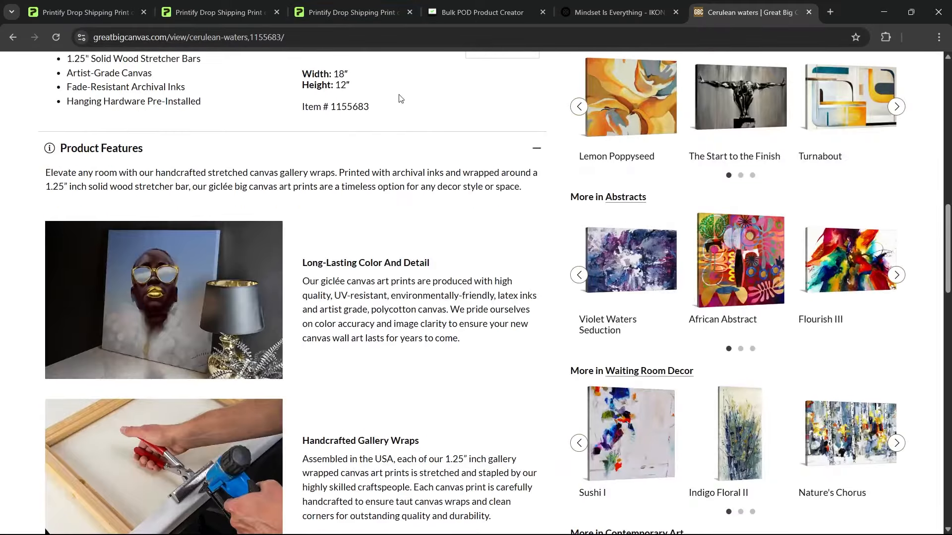
{"action": "scroll", "coordinate": [384, 269], "scroll_direction": "down", "scroll_amount": 5}
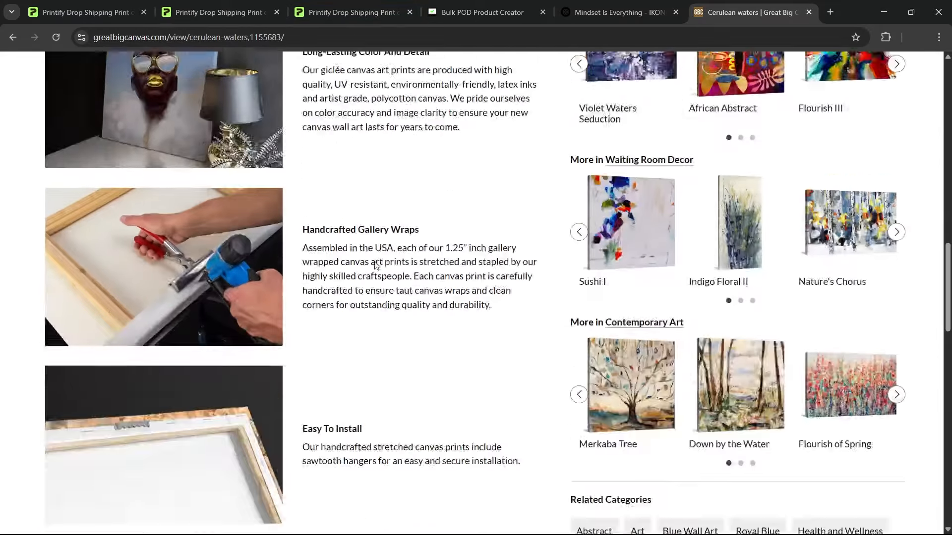
{"action": "scroll", "coordinate": [384, 269], "scroll_direction": "up", "scroll_amount": 20}
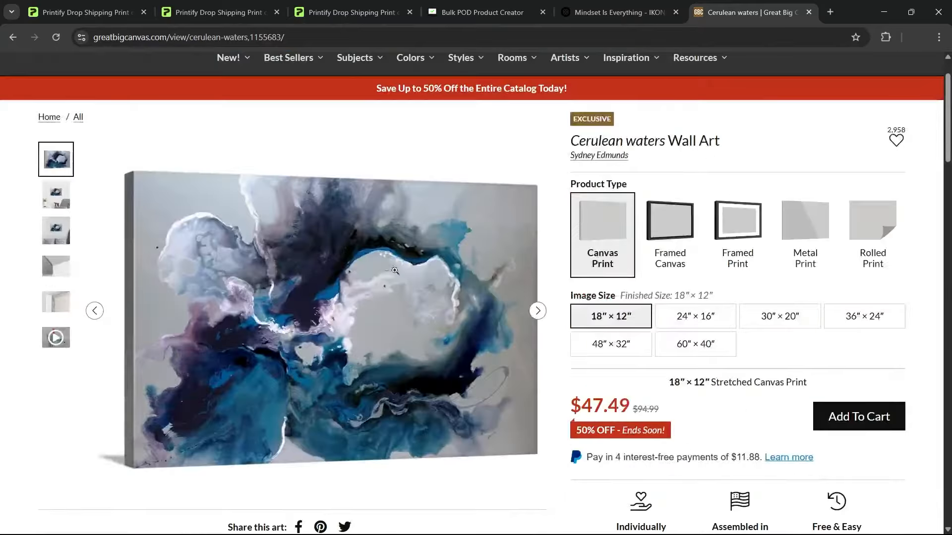
{"action": "scroll", "coordinate": [550, 237], "scroll_direction": "down", "scroll_amount": 6}
{"action": "scroll", "coordinate": [549, 236], "scroll_direction": "down", "scroll_amount": 8}
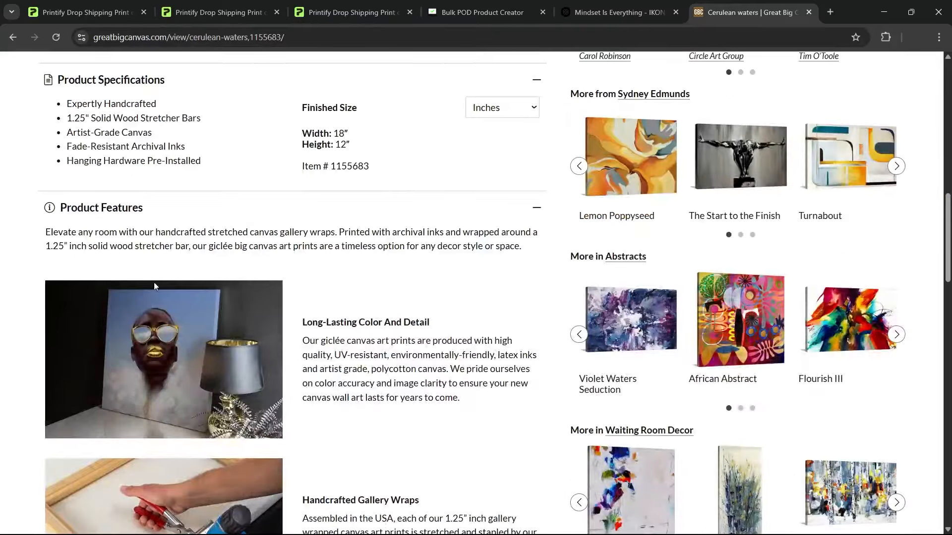
{"action": "scroll", "coordinate": [391, 183], "scroll_direction": "up", "scroll_amount": 15}
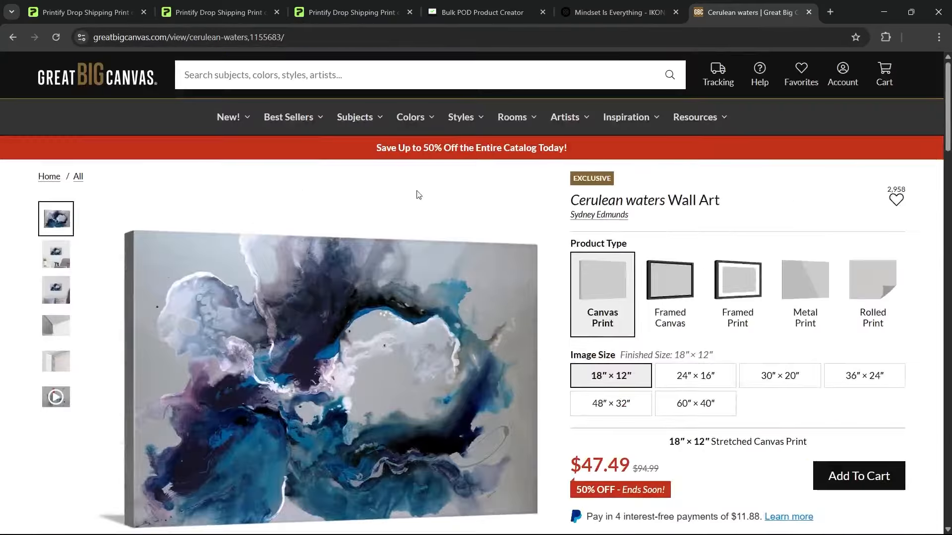
Switch to the Mind Sandwich listing in Printify and review its title and description
{"action": "left_click", "coordinate": [380, 16]}
{"action": "left_click", "coordinate": [456, 259]}
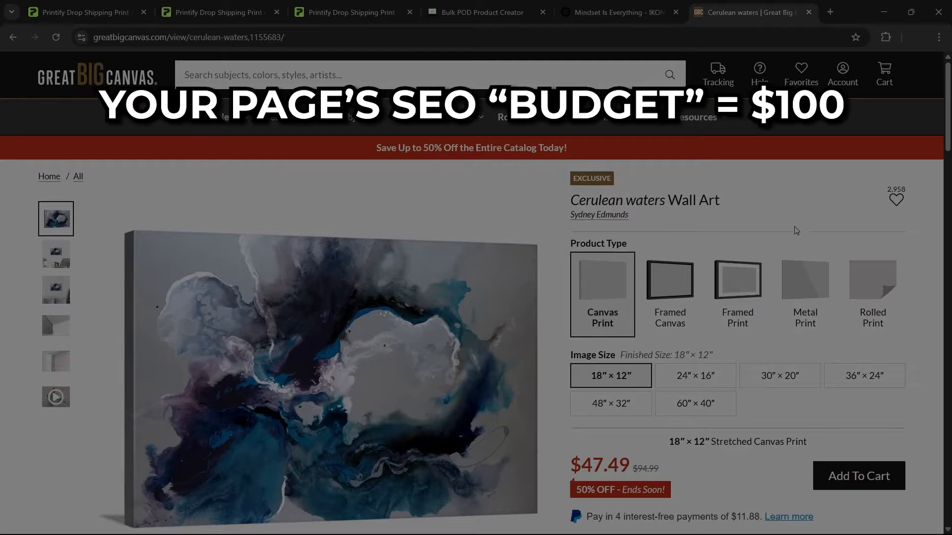
{"action": "scroll", "coordinate": [793, 233], "scroll_direction": "down", "scroll_amount": 10}
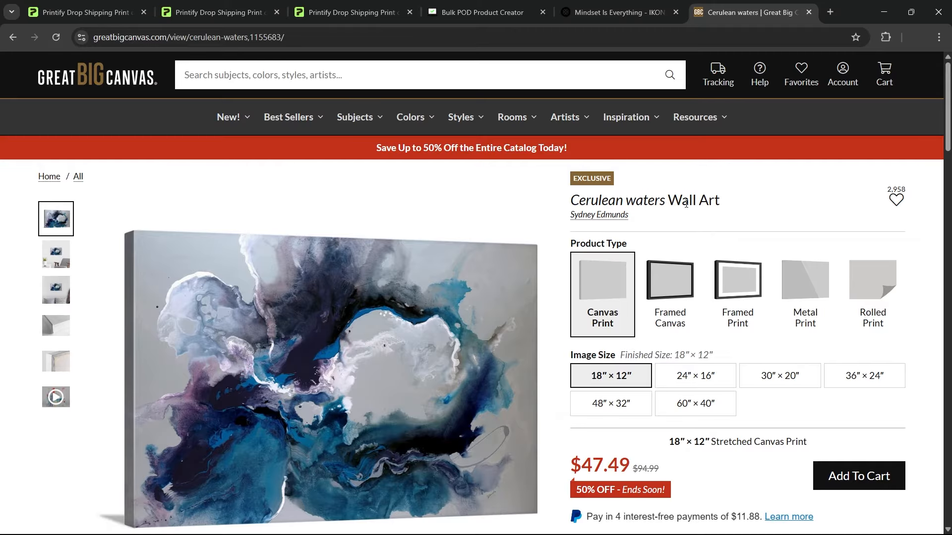
Inspect the HTML of the Cerulean waters Wall Art heading and narrow the developer tools window to keep the page in view
{"action": "right_click", "coordinate": [685, 204]}
{"action": "left_click", "coordinate": [719, 459]}
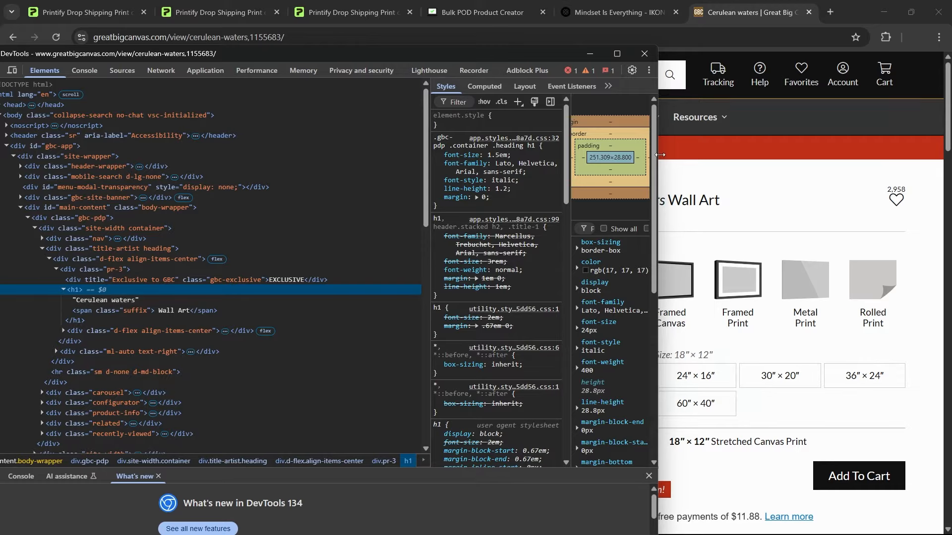
{"action": "left_click_drag", "start_coordinate": [661, 155], "coordinate": [548, 154]}
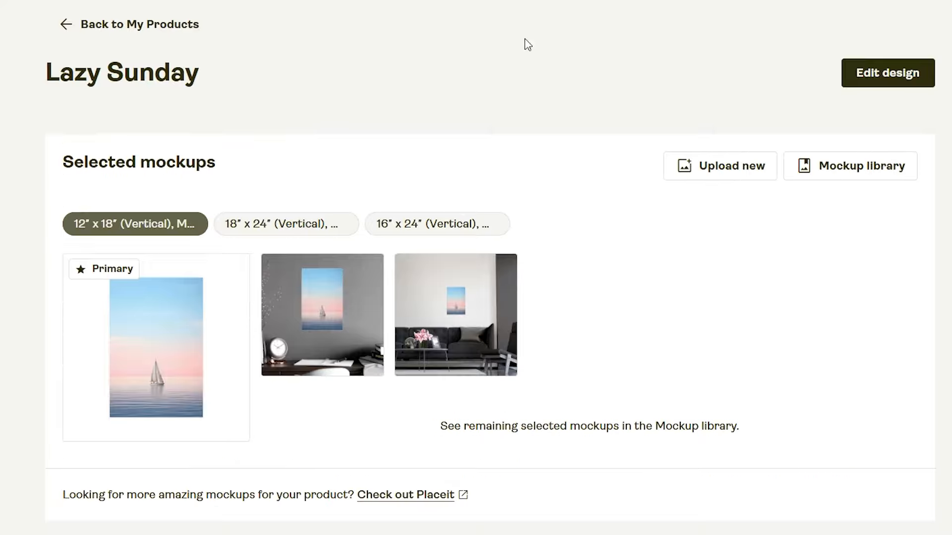
Examine how the Lazy Sunday listing's title relates to its mockups, highlighting the product name at the head of the page
{"action": "scroll", "coordinate": [610, 356], "scroll_direction": "down", "scroll_amount": 1}
{"action": "scroll", "coordinate": [610, 355], "scroll_direction": "down", "scroll_amount": 8}
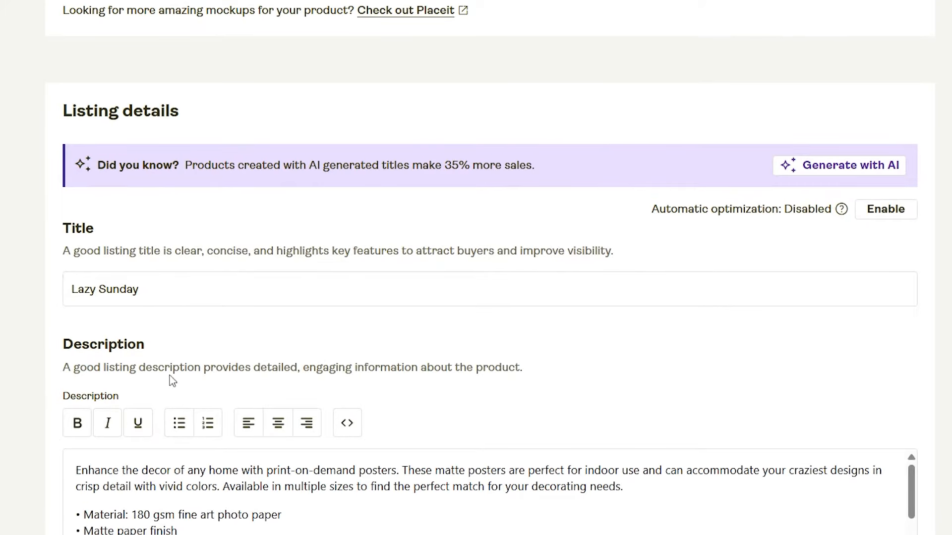
{"action": "scroll", "coordinate": [133, 309], "scroll_direction": "up", "scroll_amount": 10}
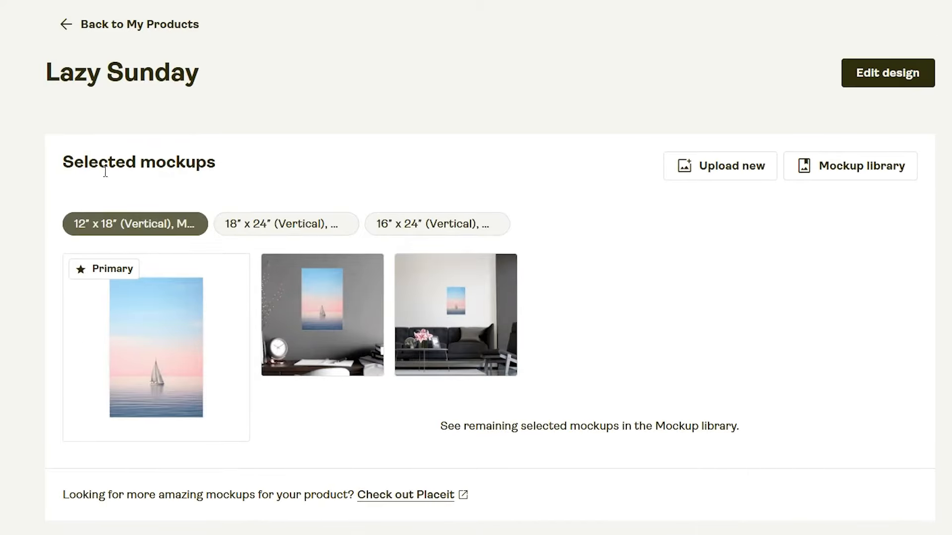
{"action": "left_click_drag", "start_coordinate": [201, 90], "coordinate": [25, 98]}
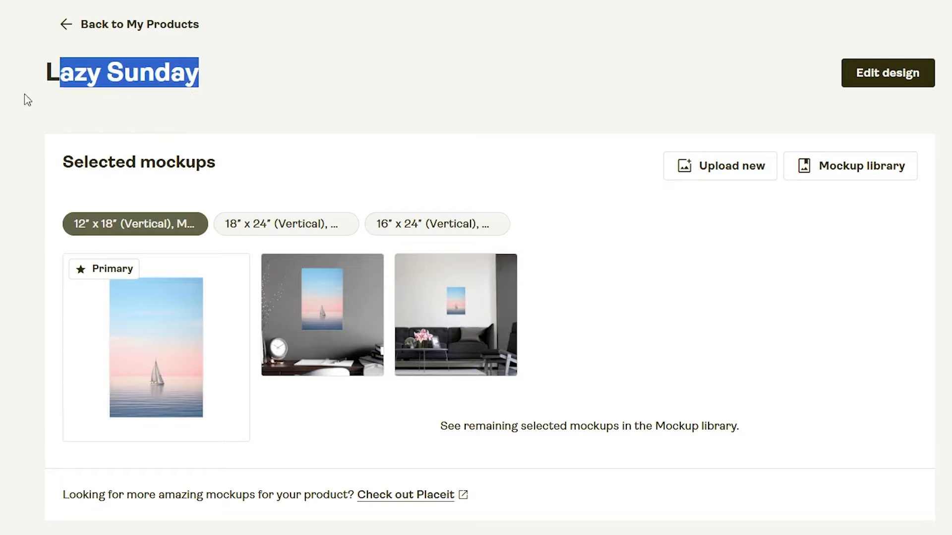
{"action": "left_click", "coordinate": [349, 74]}
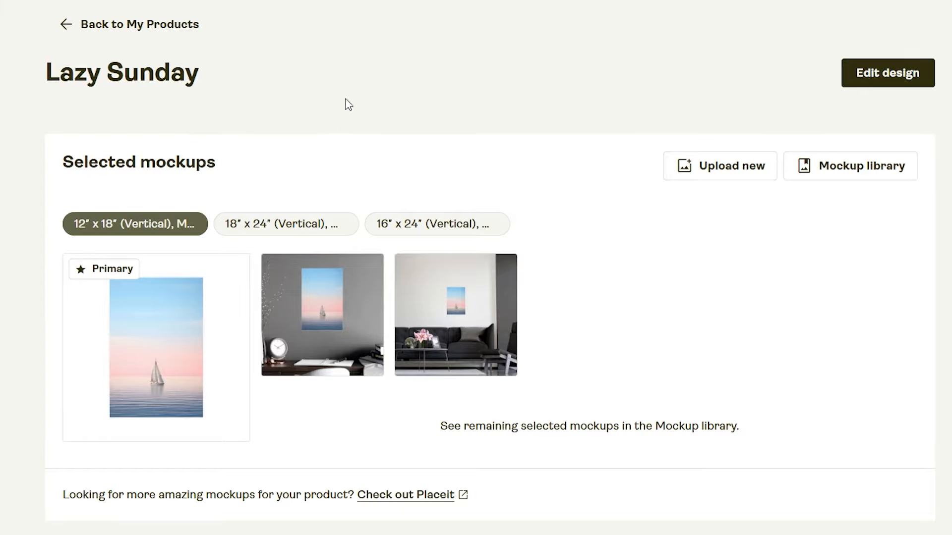
{"action": "scroll", "coordinate": [644, 139], "scroll_direction": "down", "scroll_amount": 3}
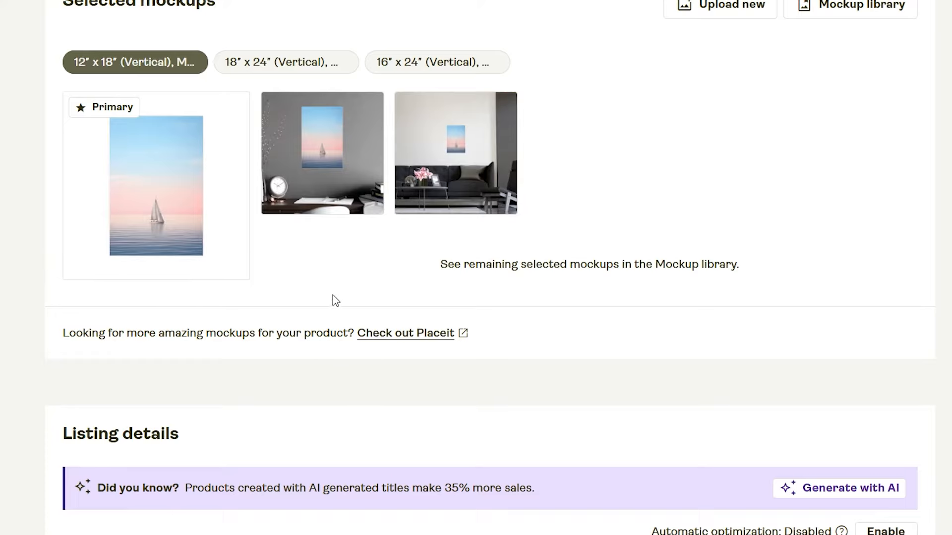
{"action": "scroll", "coordinate": [274, 316], "scroll_direction": "up", "scroll_amount": 3}
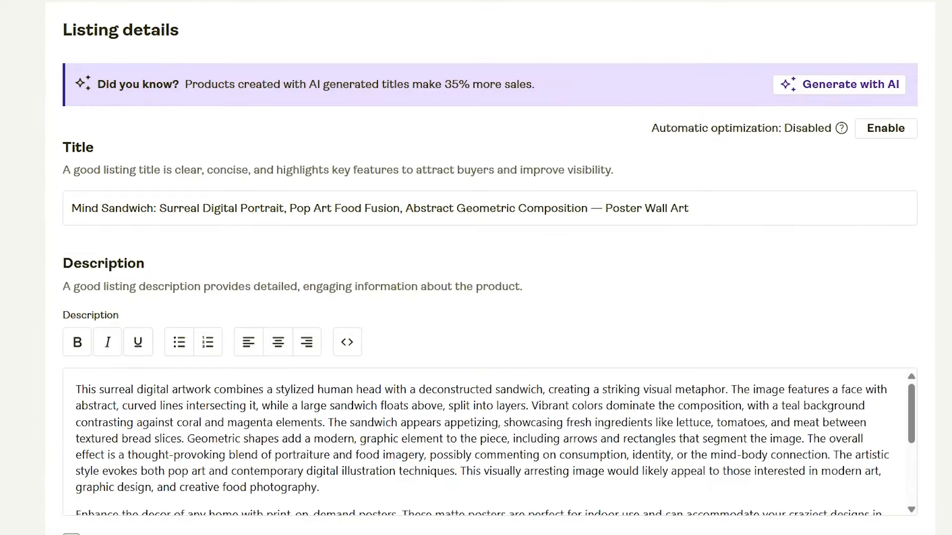
Review the Mind Sandwich mockups and title, and search Google Images for "Surreal Digital Portrait which includes food"
{"action": "scroll", "coordinate": [285, 260], "scroll_direction": "up", "scroll_amount": 10}
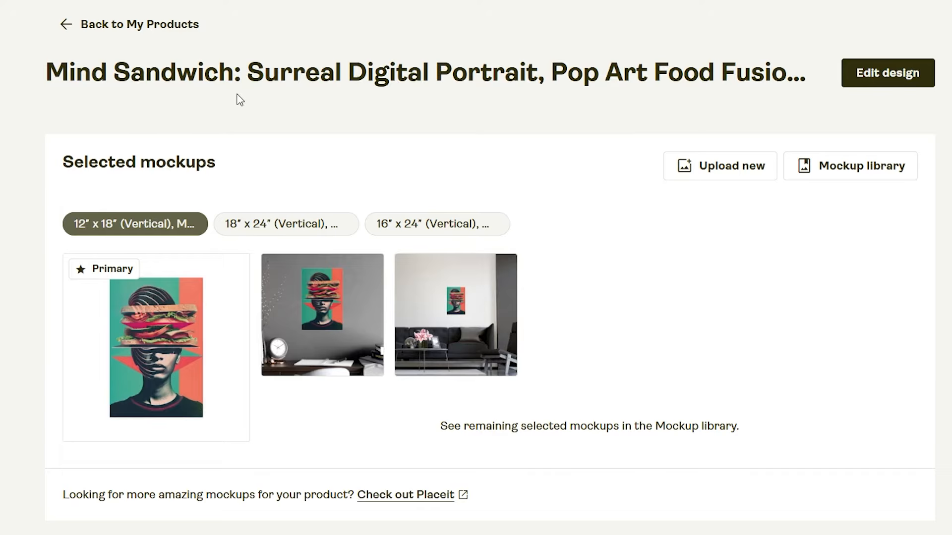
{"action": "scroll", "coordinate": [585, 91], "scroll_direction": "down", "scroll_amount": 5}
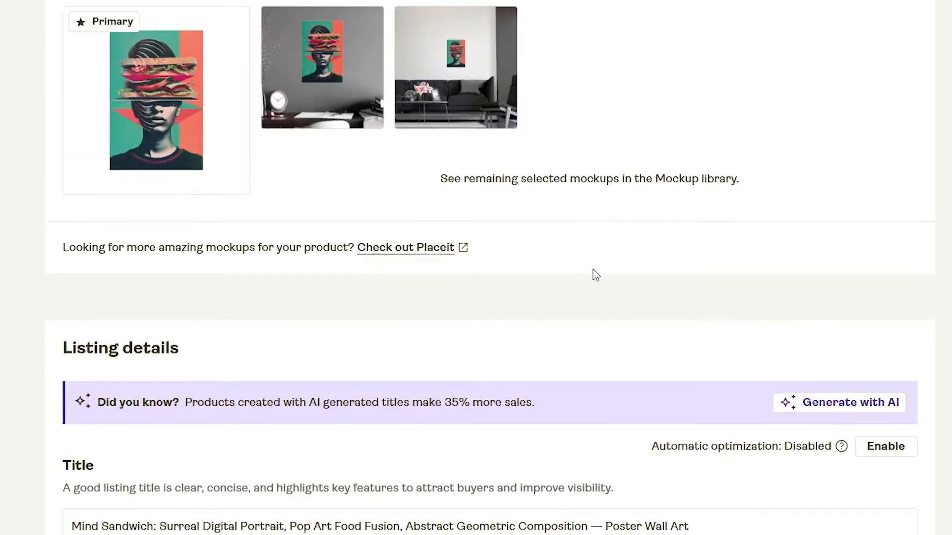
{"action": "scroll", "coordinate": [595, 276], "scroll_direction": "down", "scroll_amount": 5}
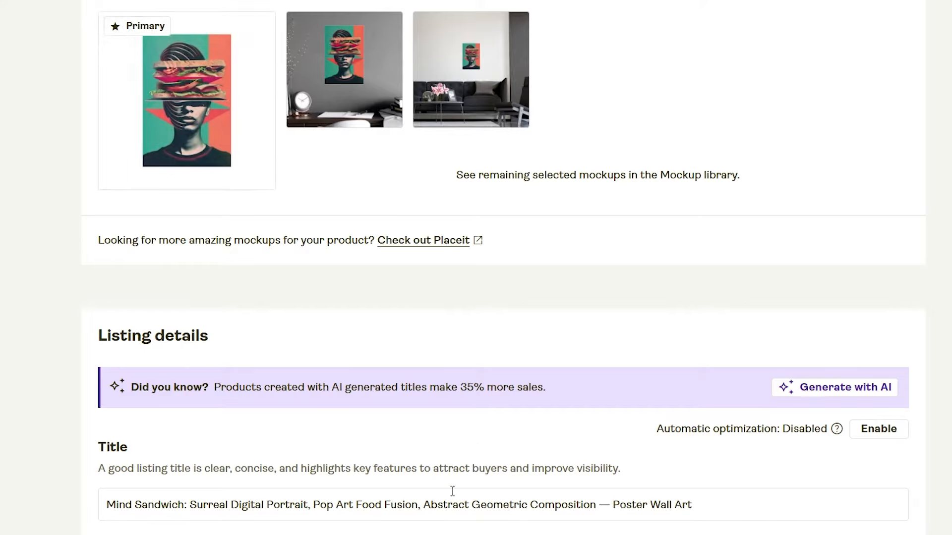
{"action": "left_click", "coordinate": [510, 499]}
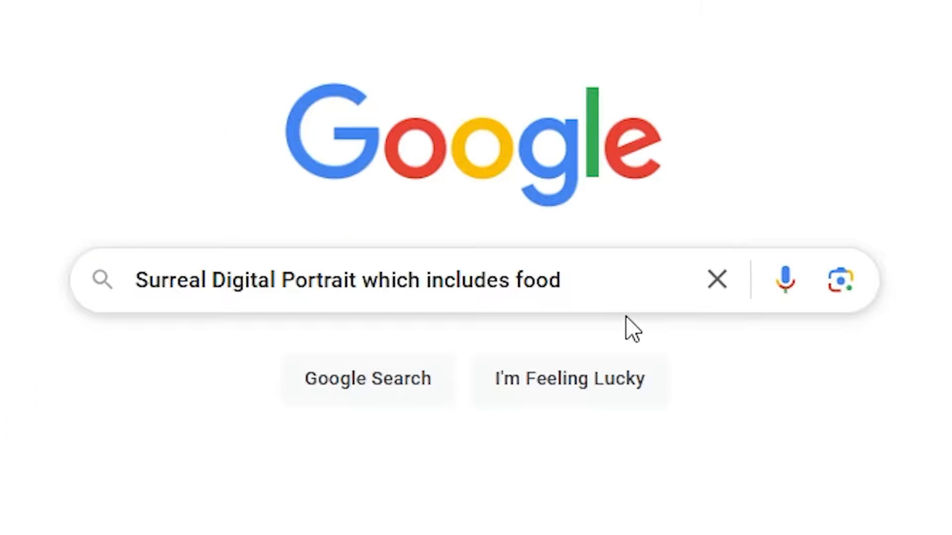
{"action": "left_click", "coordinate": [587, 285]}
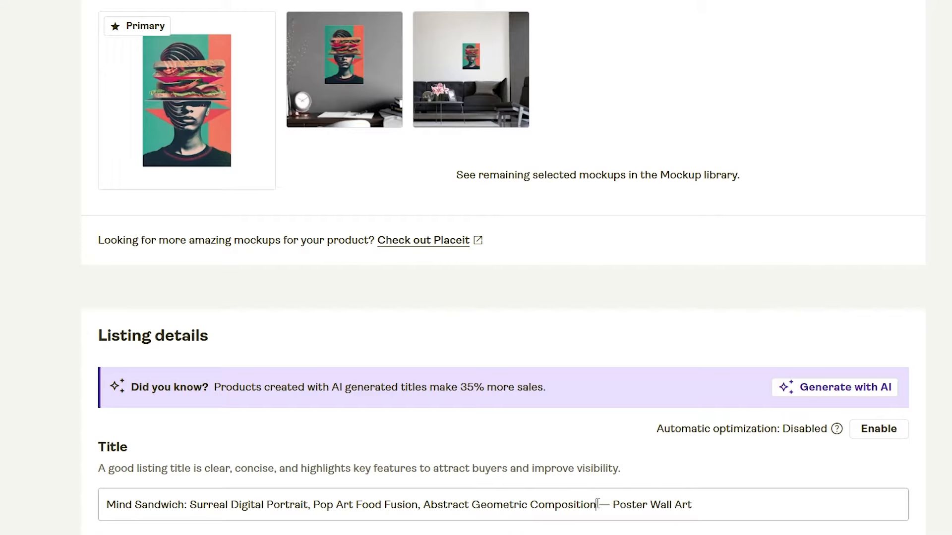
Search Google Images for "Abstract Geometric Composition portrait of a person", using the subtitle phrase from the Mind Sandwich title
{"action": "left_click_drag", "start_coordinate": [596, 504], "coordinate": [433, 502]}
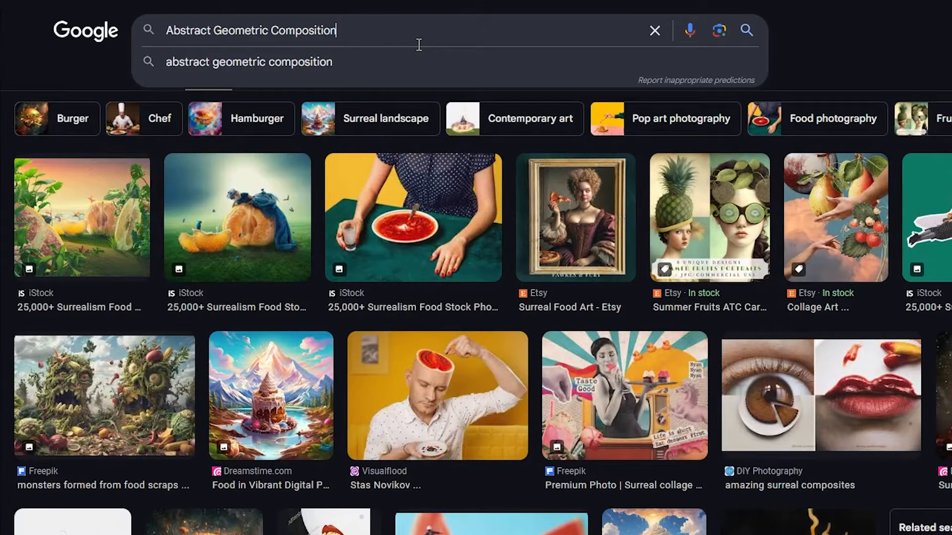
{"action": "type", "text": "portrait of a person"}
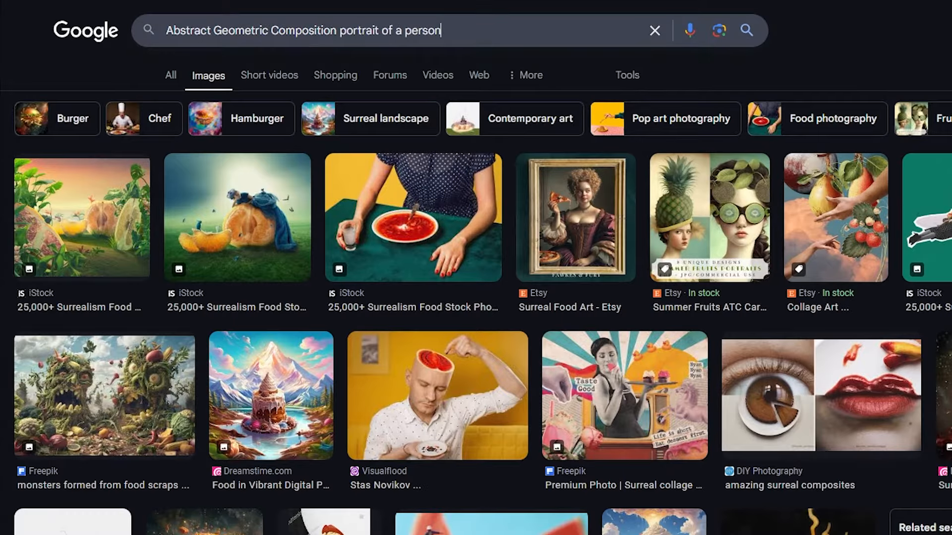
{"action": "key", "text": "Return"}
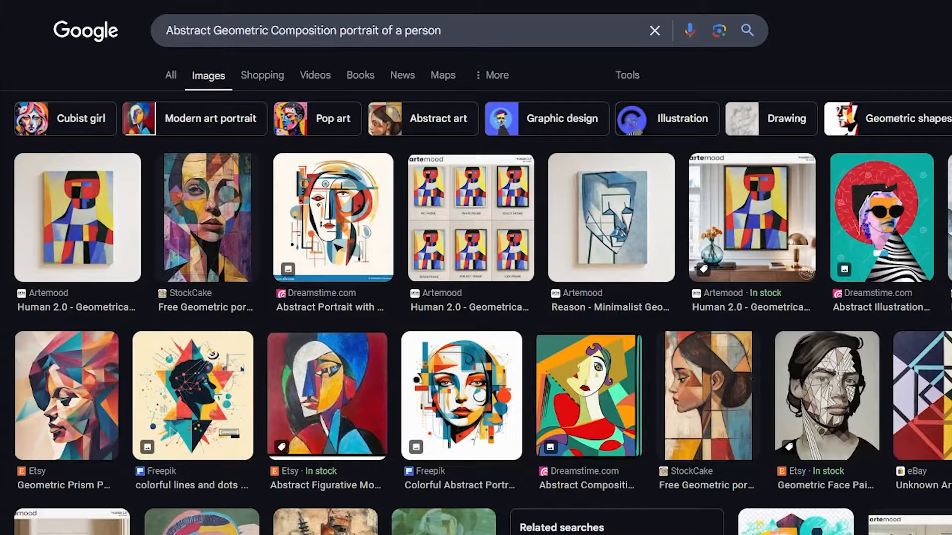
Return to Printify and compare the "Poster Wall Art" ending of the Mind Sandwich title with the Lazy Sunday title and mockups
{"action": "key", "text": "alt+Tab"}
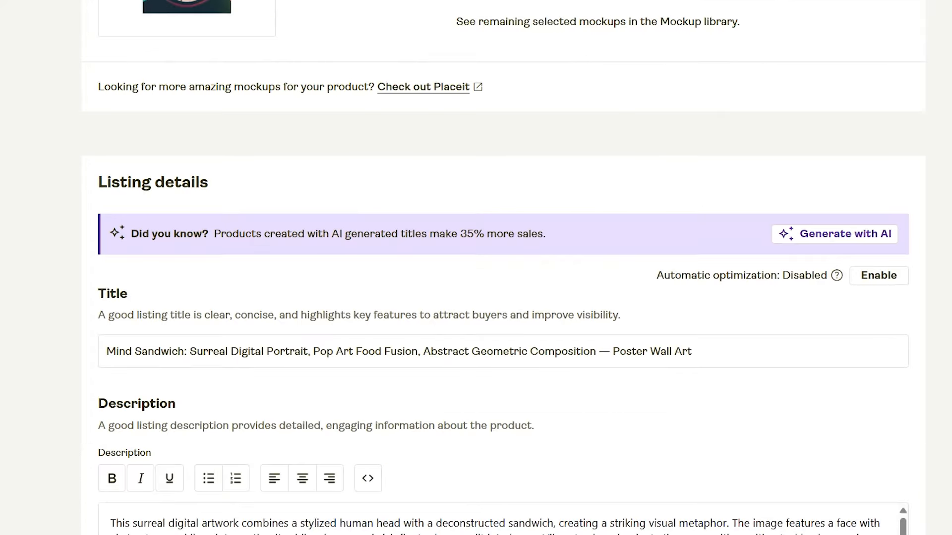
{"action": "left_click_drag", "start_coordinate": [791, 357], "coordinate": [615, 362]}
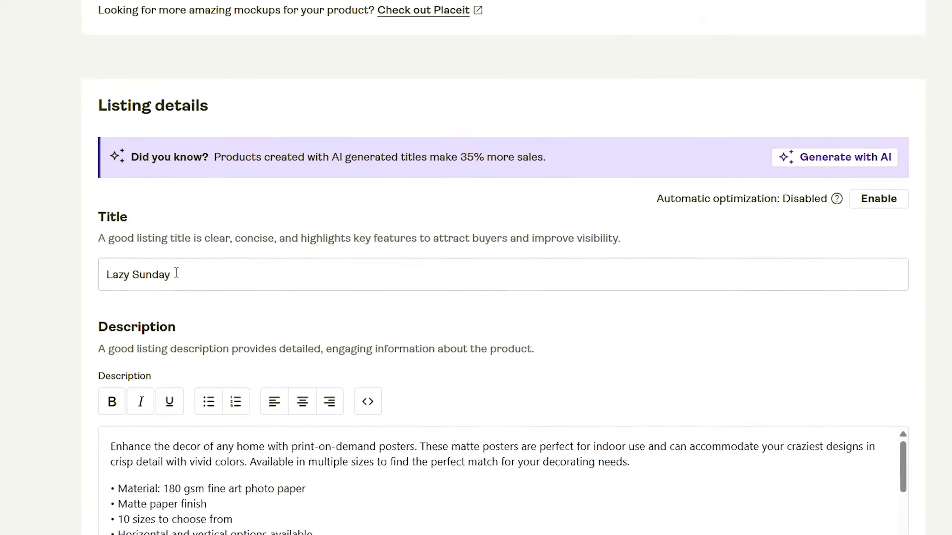
{"action": "scroll", "coordinate": [179, 267], "scroll_direction": "up", "scroll_amount": 8}
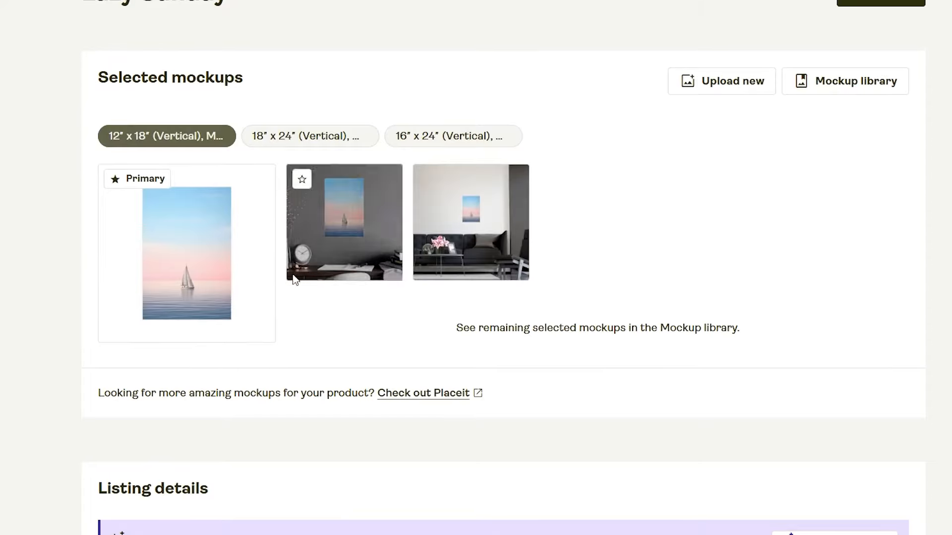
{"action": "scroll", "coordinate": [540, 275], "scroll_direction": "down", "scroll_amount": 5}
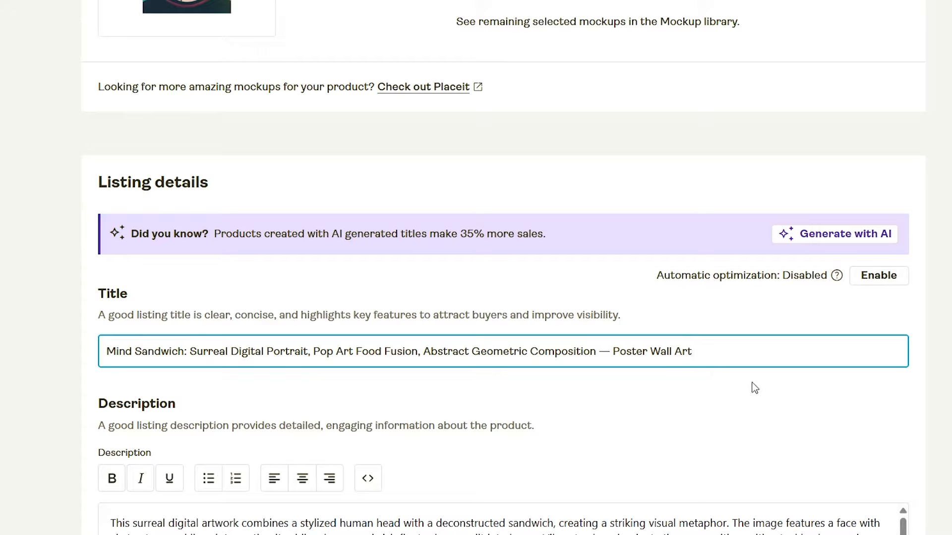
Search Google Images for "Poster Wall Art featuring an abstract geometric portrait including food", reusing the product type from the Mind Sandwich title
{"action": "scroll", "coordinate": [664, 419], "scroll_direction": "up", "scroll_amount": 3}
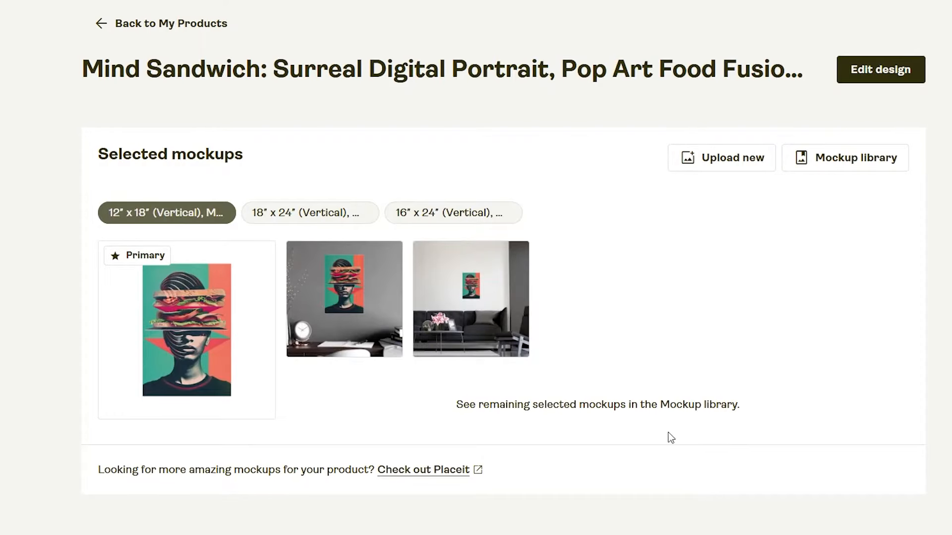
{"action": "scroll", "coordinate": [634, 432], "scroll_direction": "down", "scroll_amount": 5}
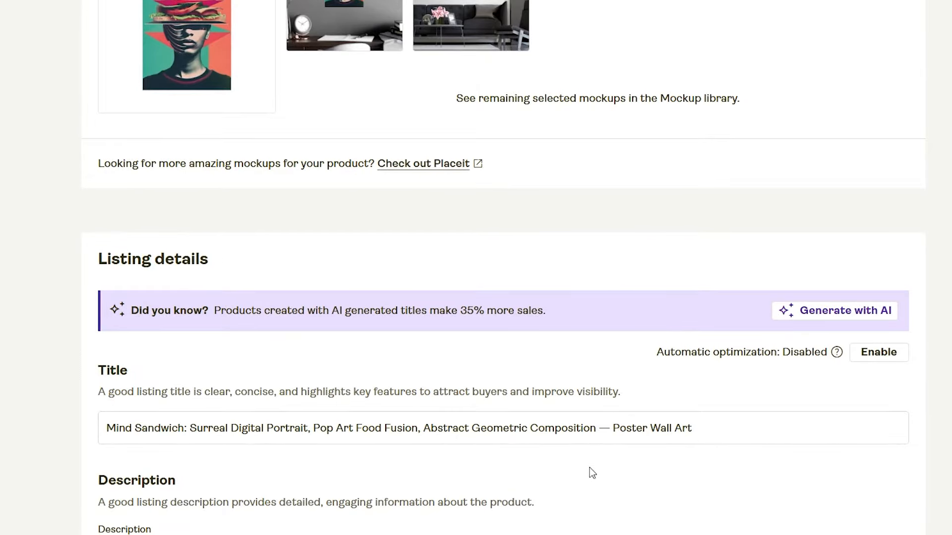
{"action": "left_click_drag", "start_coordinate": [703, 435], "coordinate": [613, 429]}
{"action": "key", "text": "ctrl+c"}
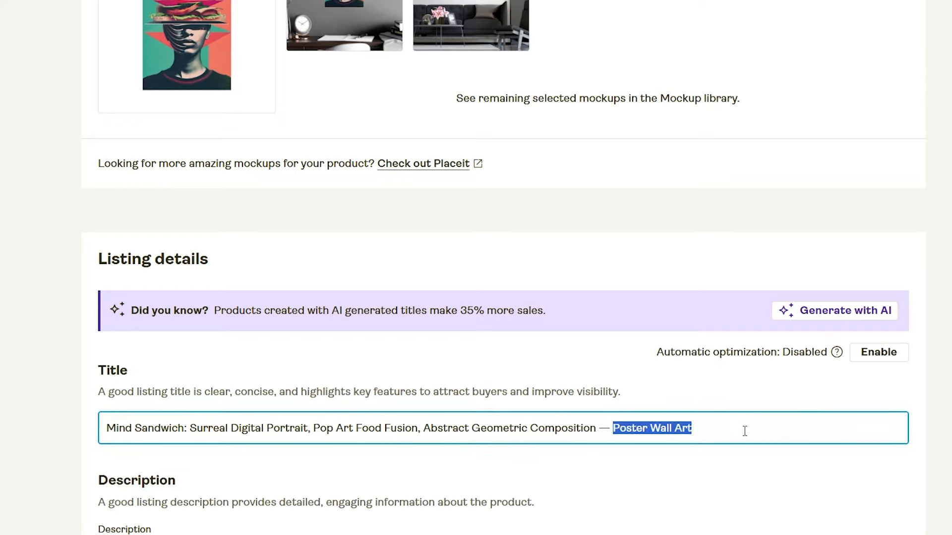
{"action": "key", "text": "alt+Tab"}
{"action": "triple_click", "coordinate": [559, 32]}
{"action": "key", "text": "ctrl+v"}
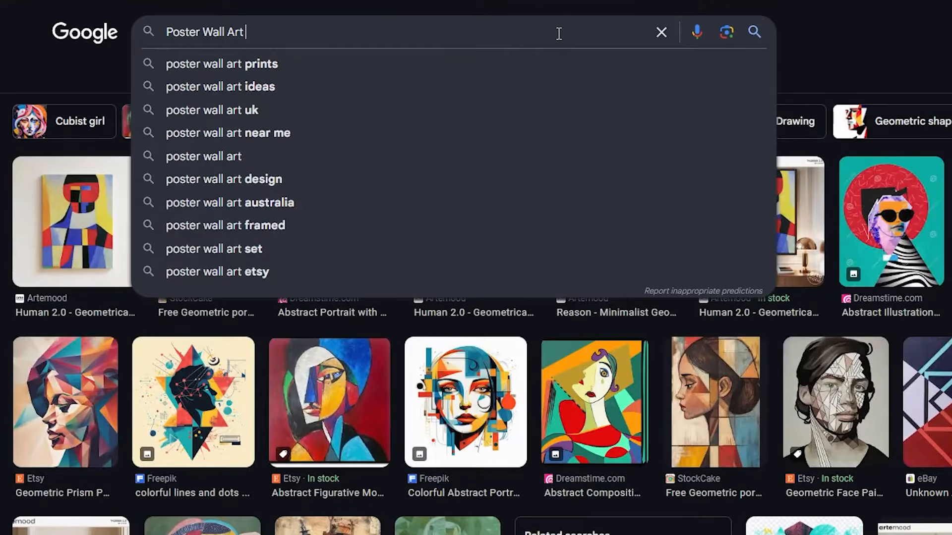
{"action": "type", "text": "featuring an abstracft geo"}
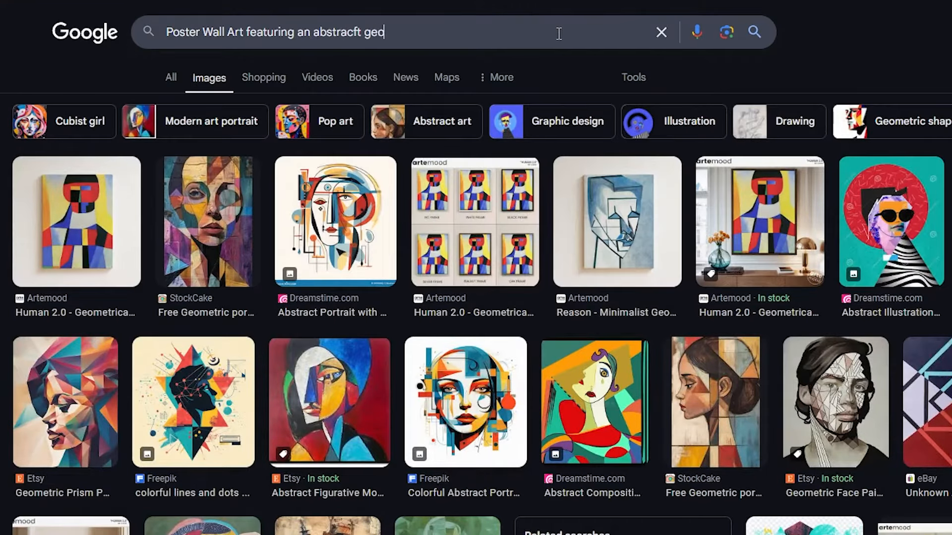
{"action": "key", "text": "BackSpace"}
{"action": "key", "text": "BackSpace"}
{"action": "key", "text": "BackSpace"}
{"action": "key", "text": "BackSpace"}
{"action": "key", "text": "BackSpace"}
{"action": "key", "text": "BackSpace"}
{"action": "type", "text": "t geometric portrait including food"}
{"action": "key", "text": "Return"}
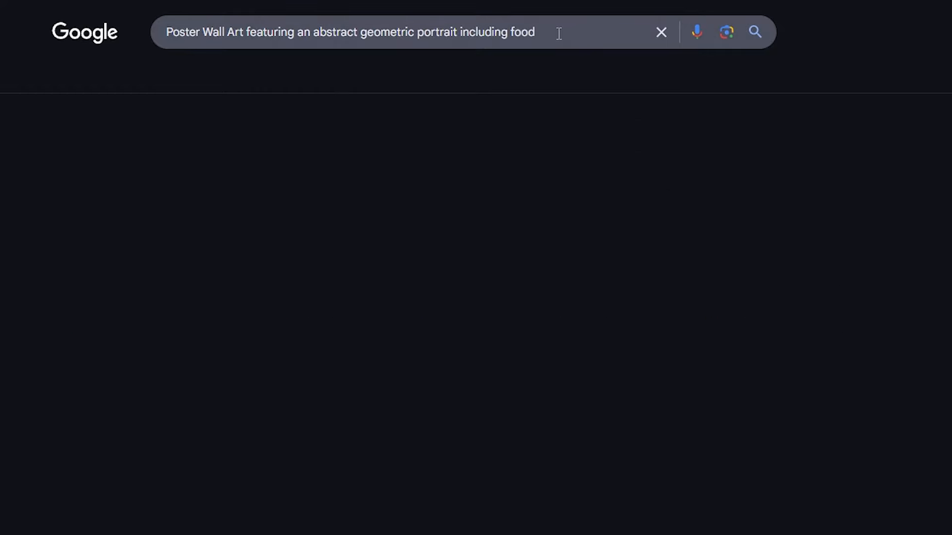
Return to the Mind Sandwich listing in Printify and highlight the descriptive phrases in its title to compare them with the mockups
{"action": "scroll", "coordinate": [843, 198], "scroll_direction": "down", "scroll_amount": 10}
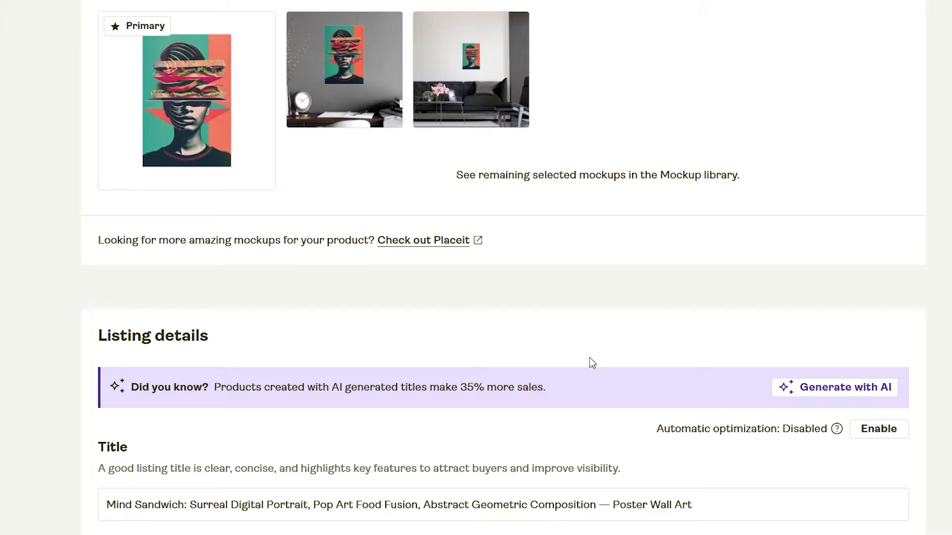
{"action": "left_click_drag", "start_coordinate": [596, 505], "coordinate": [81, 501]}
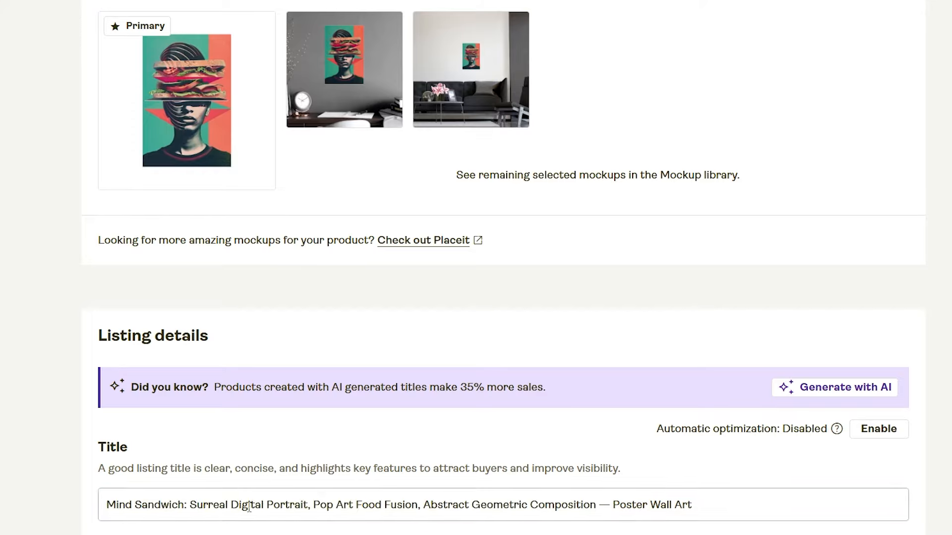
{"action": "left_click_drag", "start_coordinate": [423, 505], "coordinate": [15, 491]}
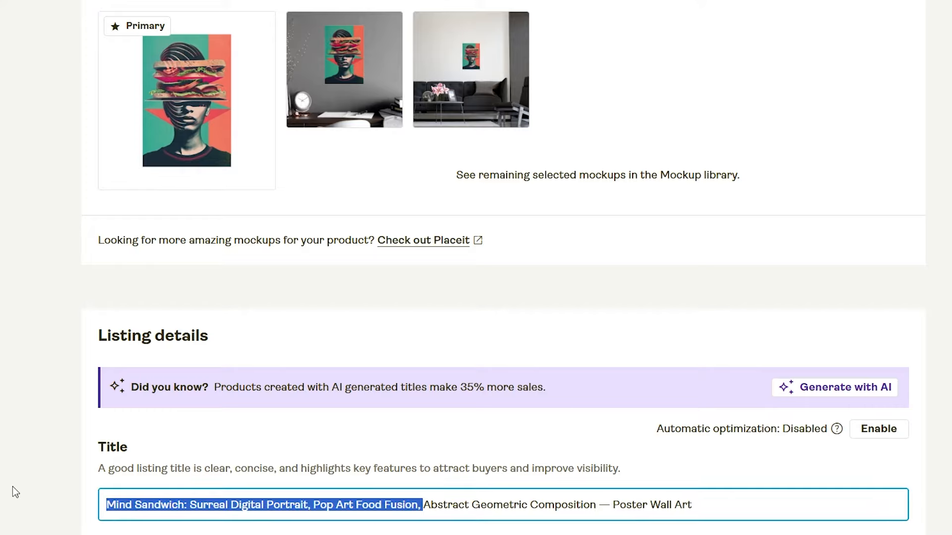
{"action": "key", "text": "BackSpace"}
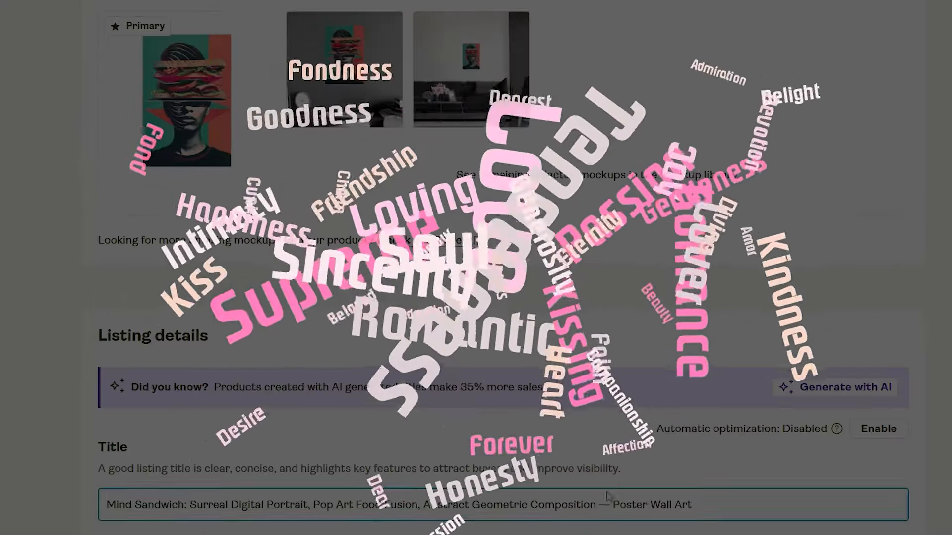
{"action": "left_click", "coordinate": [600, 506]}
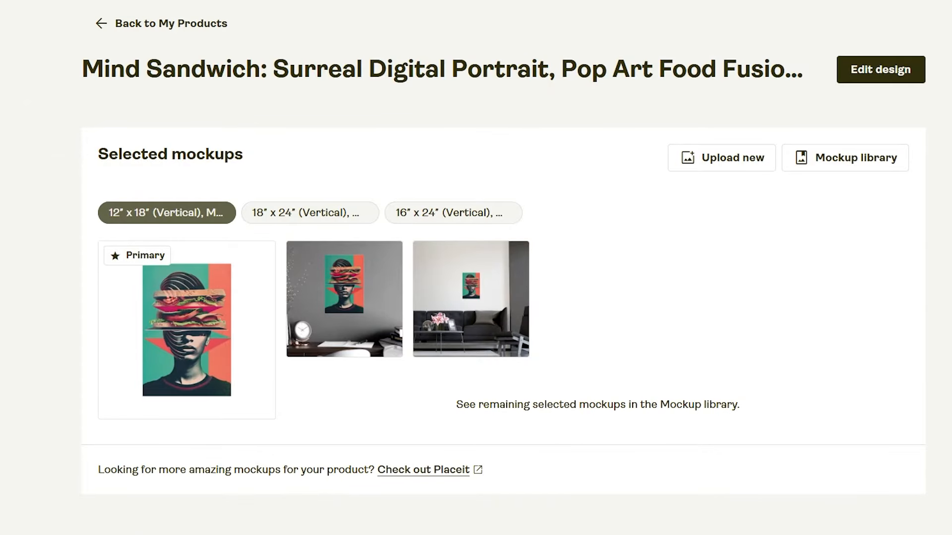
{"action": "scroll", "coordinate": [223, 342], "scroll_direction": "down", "scroll_amount": 10}
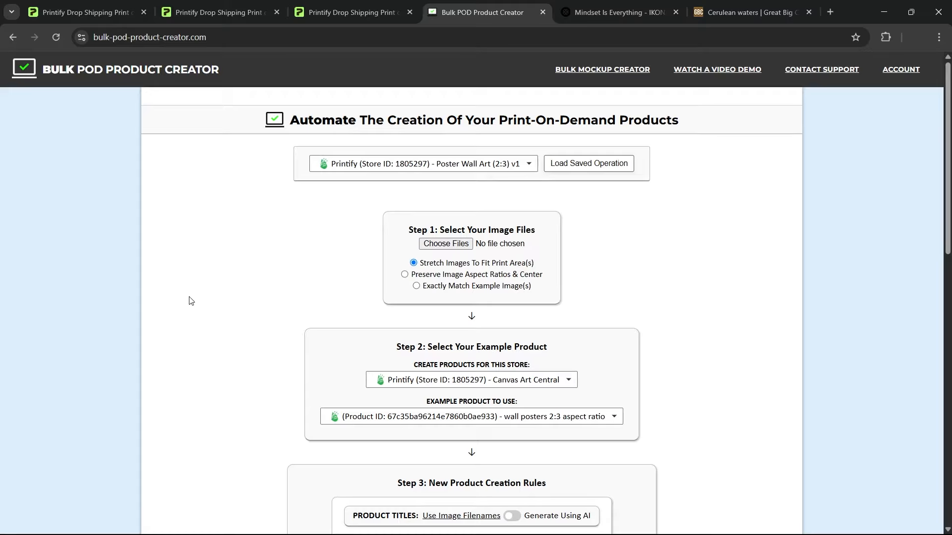
Examine the AI rules for titles, descriptions and tags in Bulk POD Product Creator, and compare them with the Mind Sandwich listing in Printify
{"action": "scroll", "coordinate": [184, 308], "scroll_direction": "down", "scroll_amount": 7}
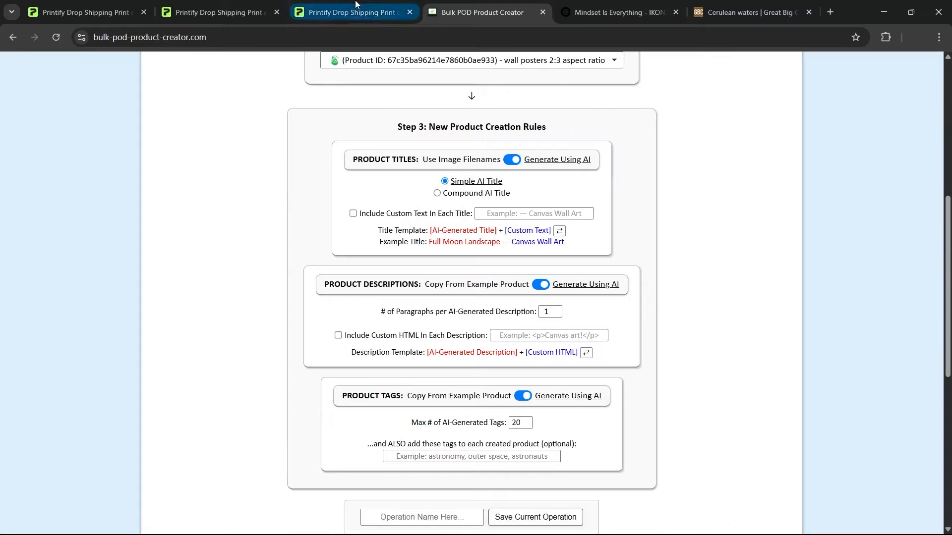
{"action": "left_click", "coordinate": [347, 12]}
{"action": "scroll", "coordinate": [388, 350], "scroll_direction": "up", "scroll_amount": 4}
{"action": "scroll", "coordinate": [388, 351], "scroll_direction": "up", "scroll_amount": 2}
{"action": "scroll", "coordinate": [372, 397], "scroll_direction": "down", "scroll_amount": 1}
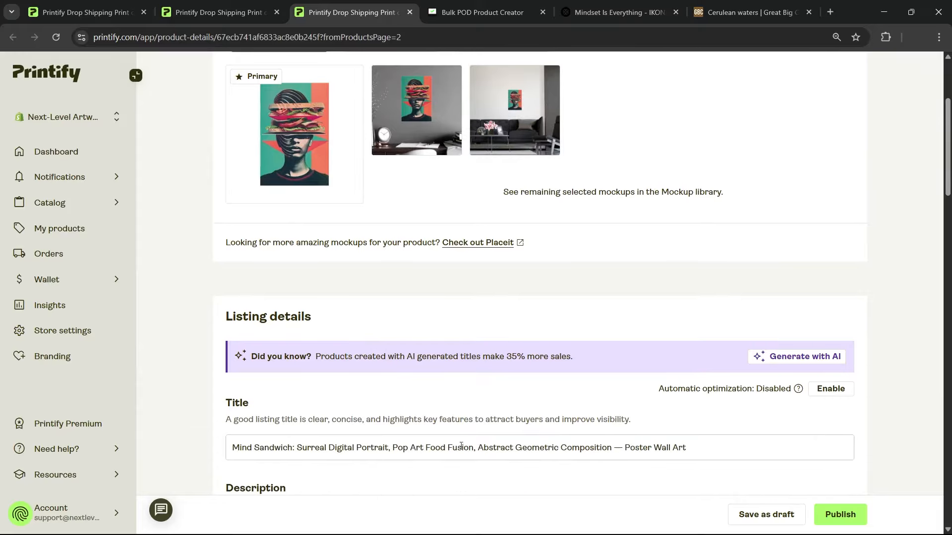
{"action": "scroll", "coordinate": [325, 216], "scroll_direction": "down", "scroll_amount": 5}
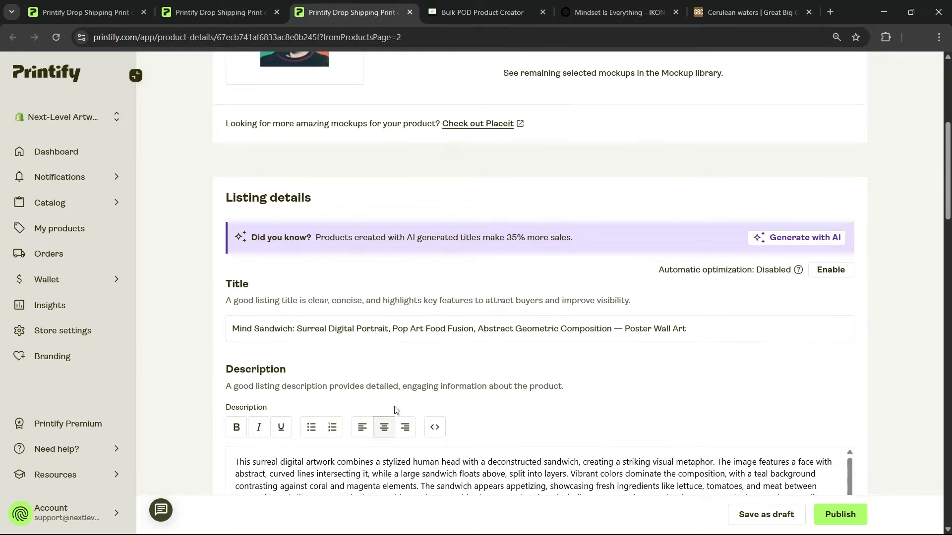
{"action": "scroll", "coordinate": [450, 369], "scroll_direction": "down", "scroll_amount": 10}
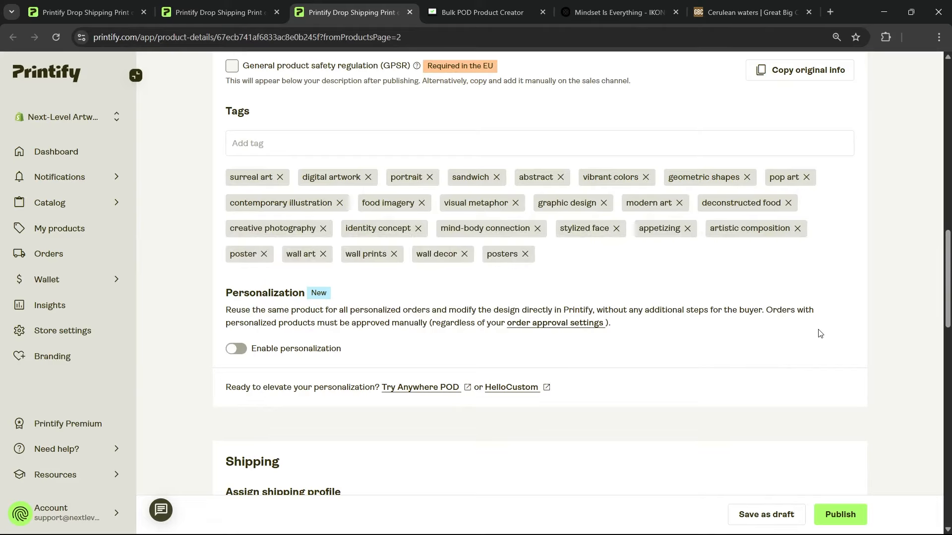
Return to Bulk POD Product Creator and review its workflow from image file and example product selection through the product creation rules
{"action": "key", "text": "ctrl+Tab"}
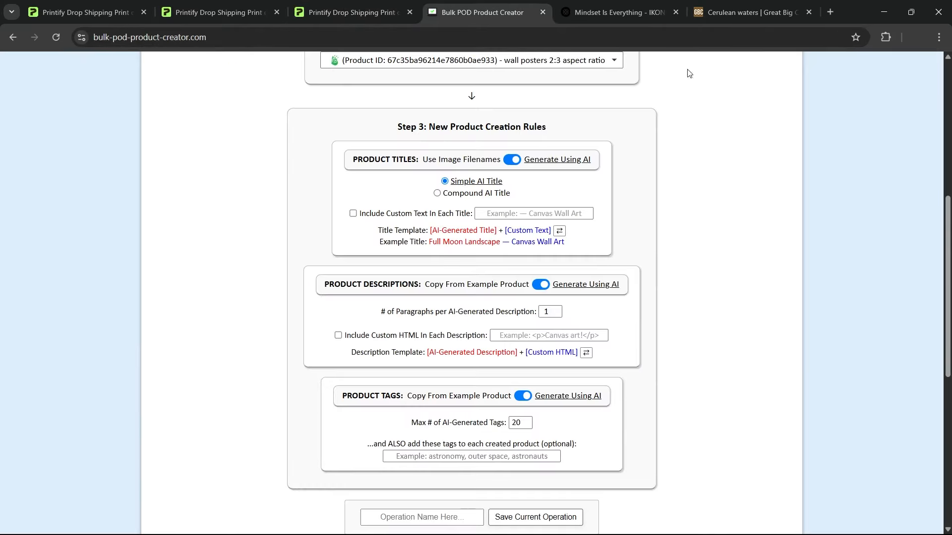
{"action": "scroll", "coordinate": [826, 308], "scroll_direction": "up", "scroll_amount": 7}
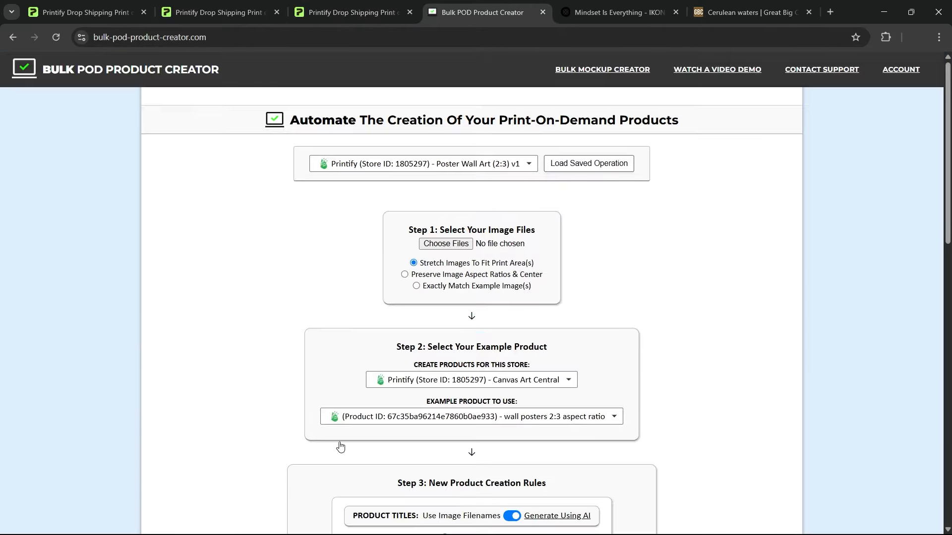
{"action": "scroll", "coordinate": [636, 290], "scroll_direction": "down", "scroll_amount": 7}
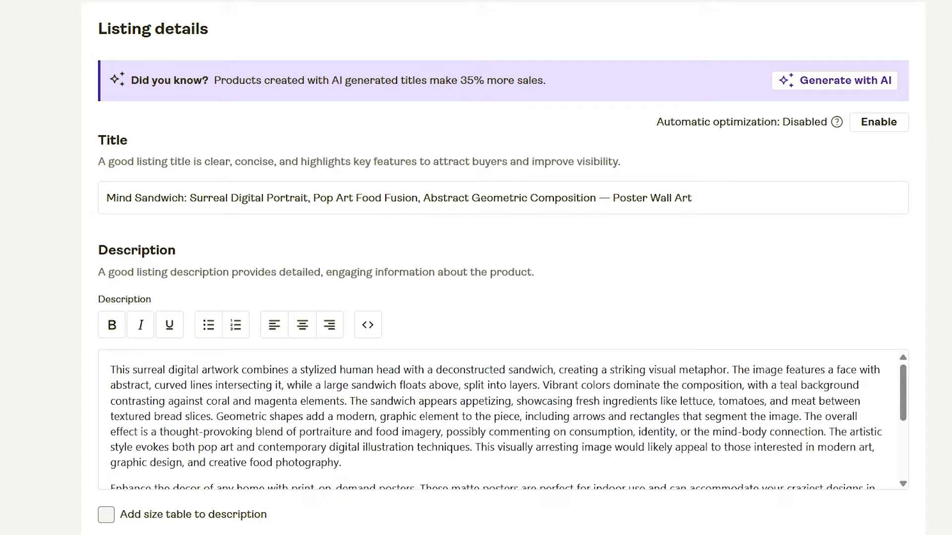
Compare the Mind Sandwich title and description with the Lazy Sunday listing's title and mockups in Printify
{"action": "scroll", "coordinate": [291, 267], "scroll_direction": "up", "scroll_amount": 1}
{"action": "scroll", "coordinate": [291, 267], "scroll_direction": "up", "scroll_amount": 4}
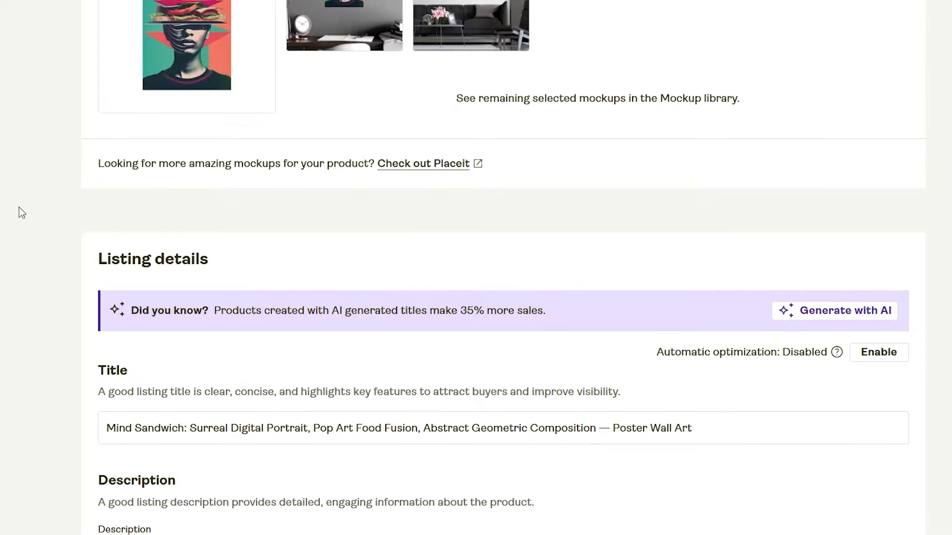
{"action": "scroll", "coordinate": [557, 314], "scroll_direction": "up", "scroll_amount": 5}
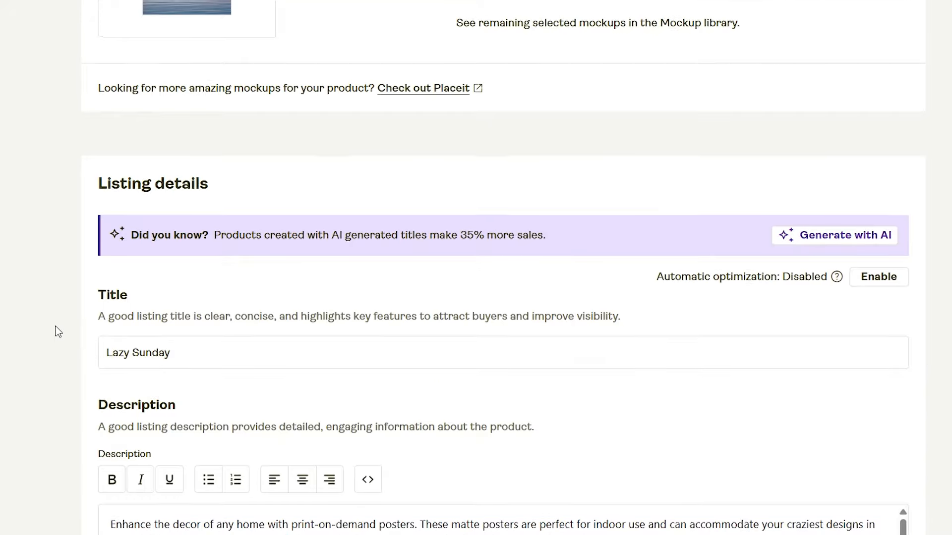
{"action": "scroll", "coordinate": [55, 326], "scroll_direction": "up", "scroll_amount": 8}
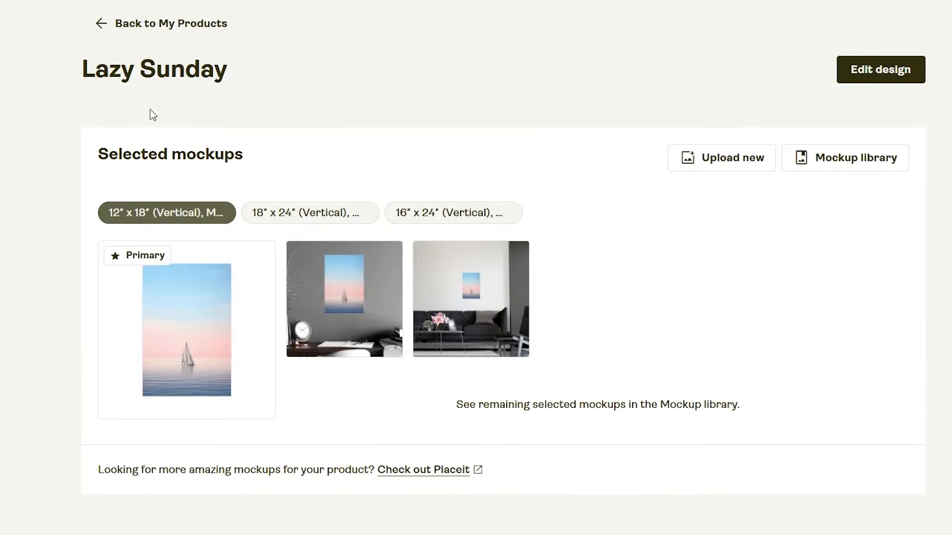
Switch to Google Shopping and browse the product images and titles for the abstract geometric food portrait poster query
{"action": "key", "text": "alt+Tab"}
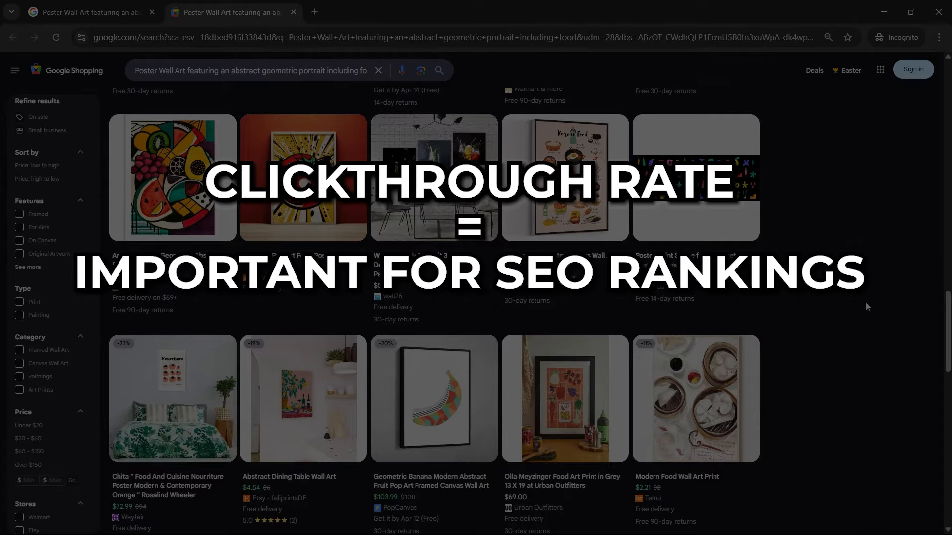
{"action": "scroll", "coordinate": [866, 297], "scroll_direction": "down", "scroll_amount": 10}
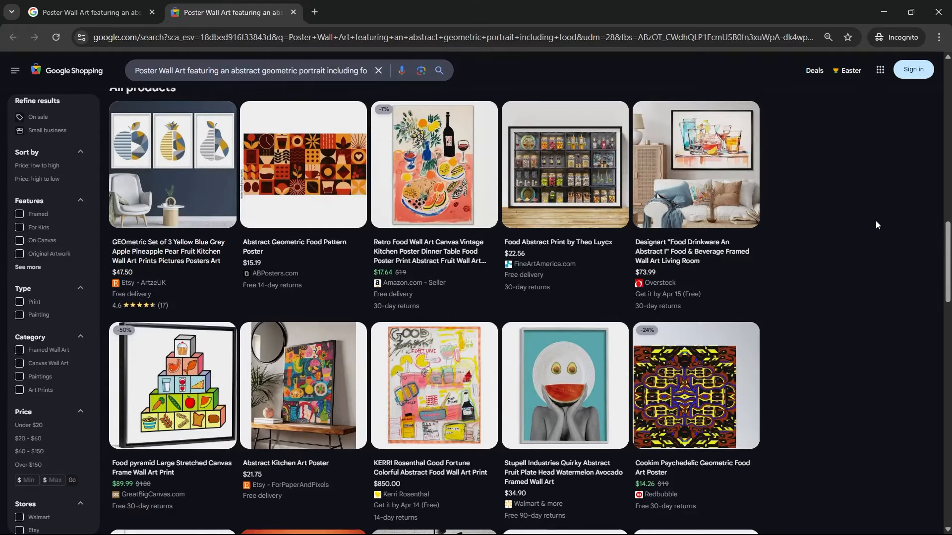
{"action": "scroll", "coordinate": [872, 223], "scroll_direction": "down", "scroll_amount": 3}
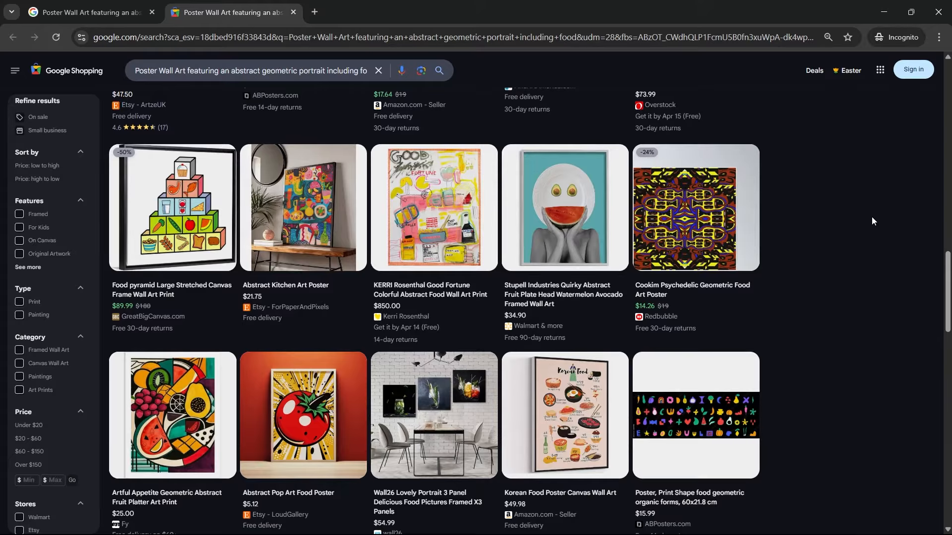
{"action": "scroll", "coordinate": [793, 231], "scroll_direction": "down", "scroll_amount": 15}
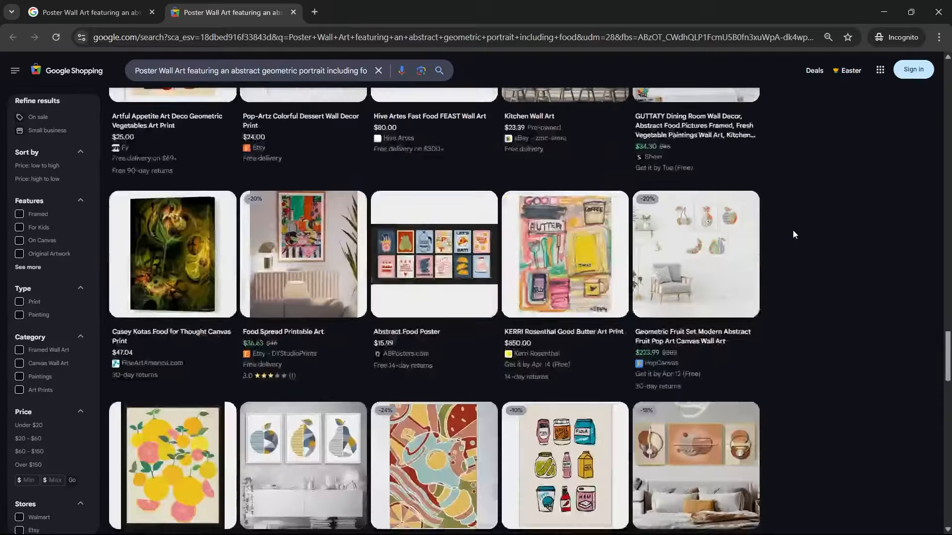
{"action": "scroll", "coordinate": [793, 230], "scroll_direction": "down", "scroll_amount": 5}
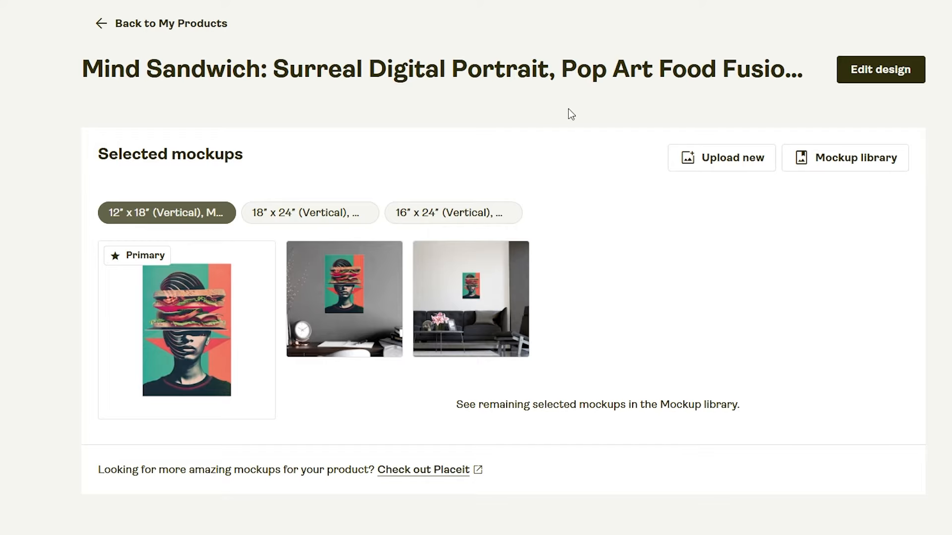
Append "(Gloss, 24x36")" to the end of the Mind Sandwich listing title in Printify
{"action": "scroll", "coordinate": [570, 114], "scroll_direction": "down", "scroll_amount": 3}
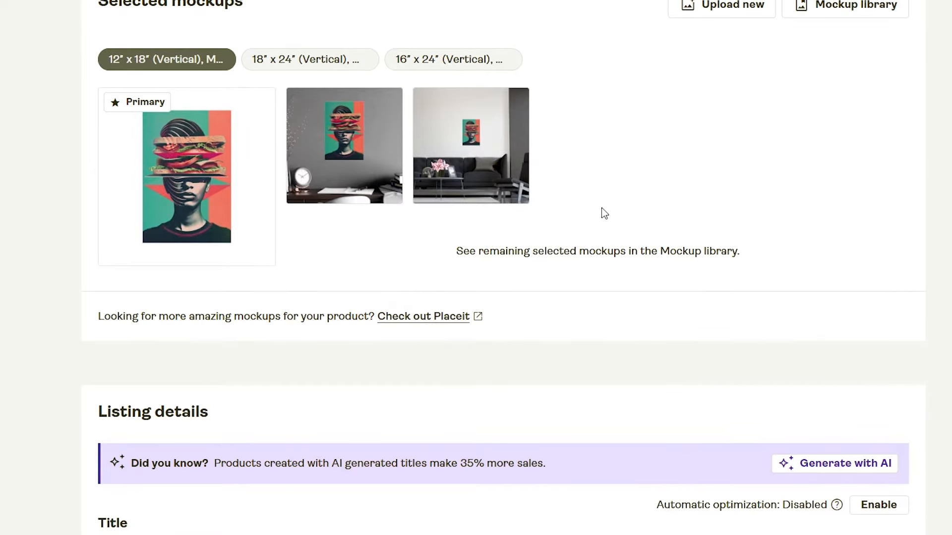
{"action": "scroll", "coordinate": [604, 213], "scroll_direction": "down", "scroll_amount": 3}
{"action": "left_click", "coordinate": [706, 428]}
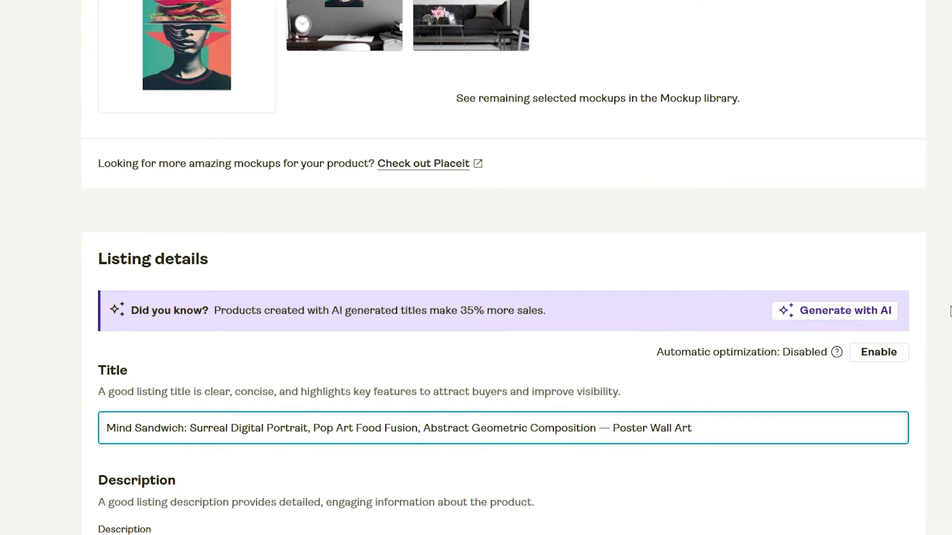
{"action": "type", "text": "(Gloss, 24x36"}
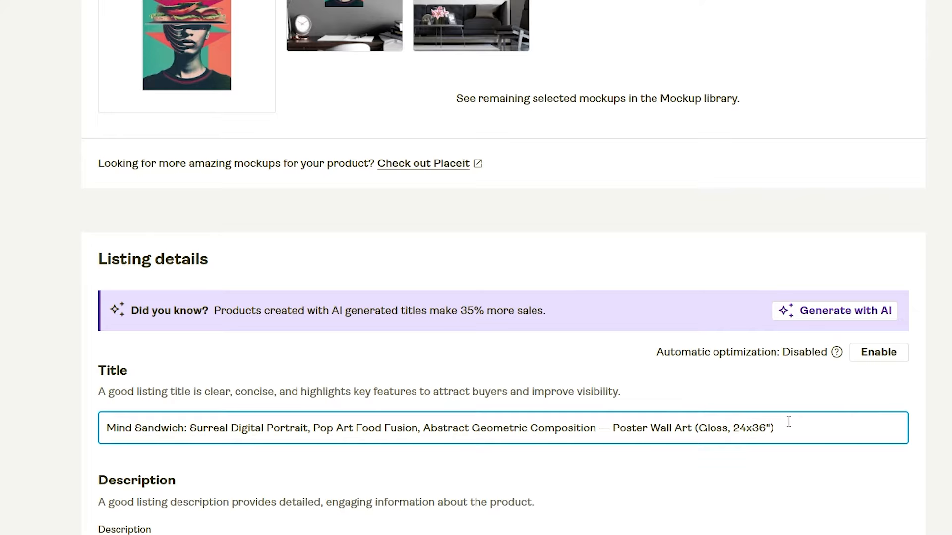
Review the extended Mind Sandwich title against its mockups, highlighting the "Poster Wall Art (Gloss, 24x36")" ending and the full title
{"action": "scroll", "coordinate": [788, 422], "scroll_direction": "up", "scroll_amount": 6}
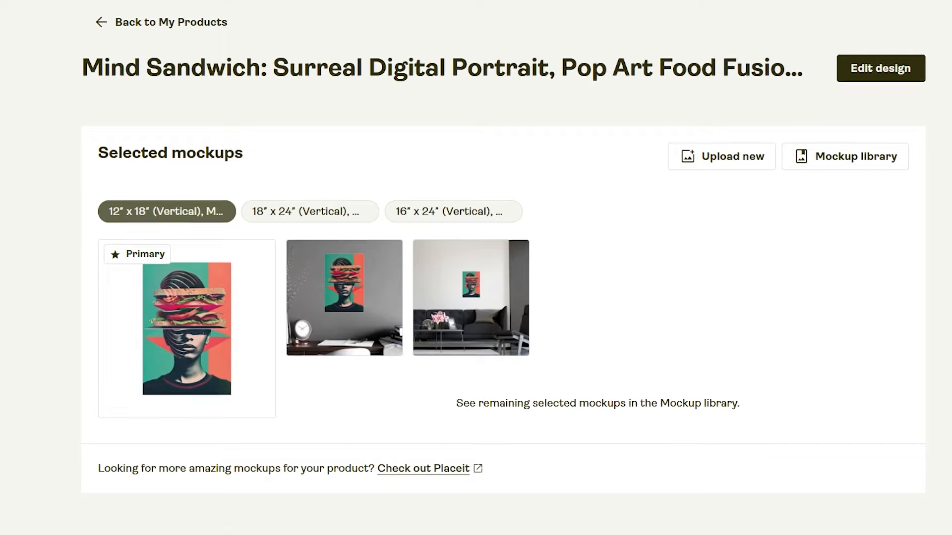
{"action": "scroll", "coordinate": [806, 479], "scroll_direction": "down", "scroll_amount": 3}
{"action": "scroll", "coordinate": [897, 310], "scroll_direction": "up", "scroll_amount": 2}
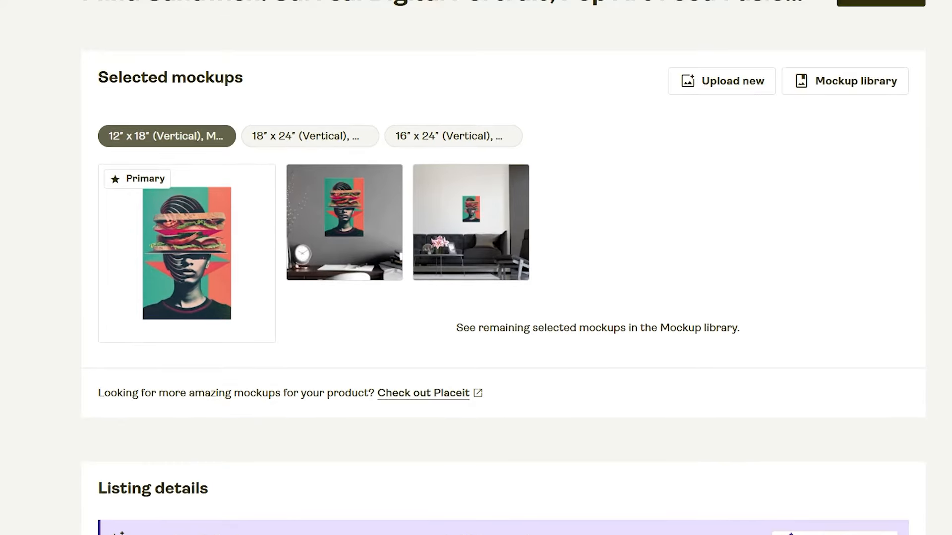
{"action": "scroll", "coordinate": [608, 184], "scroll_direction": "down", "scroll_amount": 8}
{"action": "left_click_drag", "start_coordinate": [775, 274], "coordinate": [614, 308]}
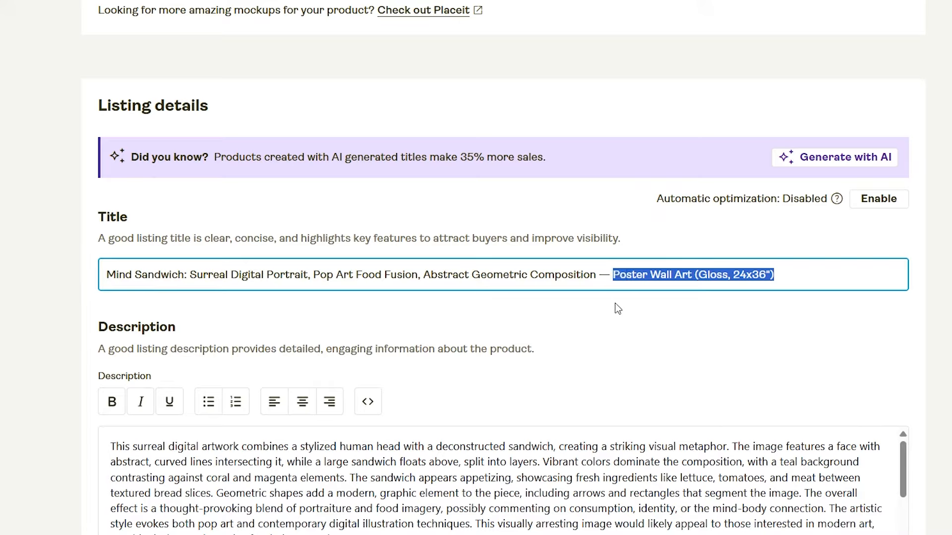
{"action": "left_click", "coordinate": [580, 276]}
{"action": "key", "text": "ctrl+a"}
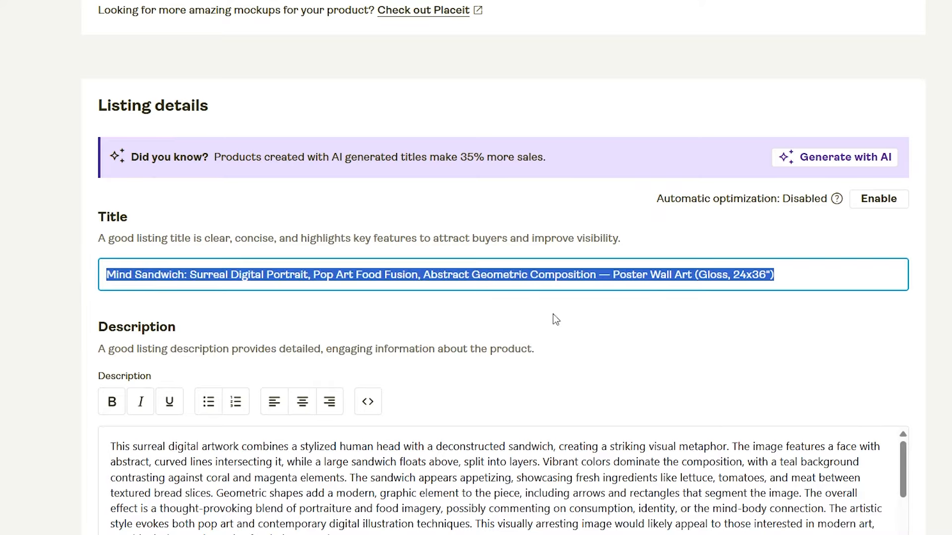
{"action": "left_click", "coordinate": [550, 316]}
{"action": "left_click", "coordinate": [777, 280]}
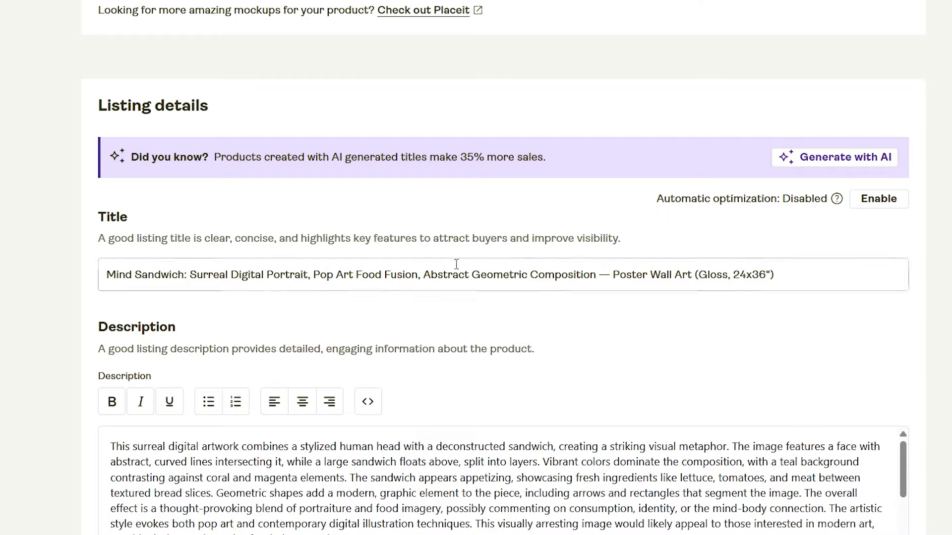
Compare the Mind Sandwich mockups and listing details with the Google Shopping results for the abstract geometric food portrait posters
{"action": "scroll", "coordinate": [356, 349], "scroll_direction": "up", "scroll_amount": 5}
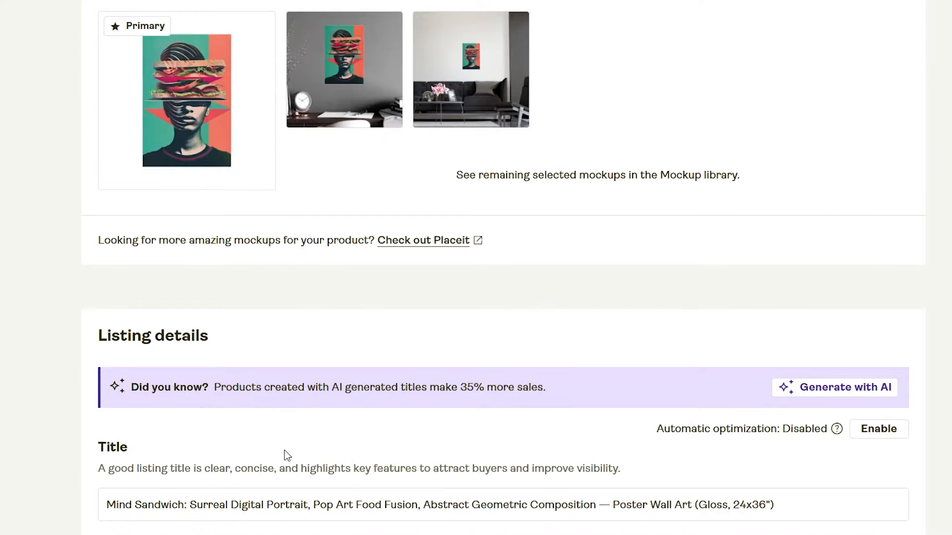
{"action": "scroll", "coordinate": [450, 342], "scroll_direction": "up", "scroll_amount": 3}
{"action": "key", "text": "alt+Tab"}
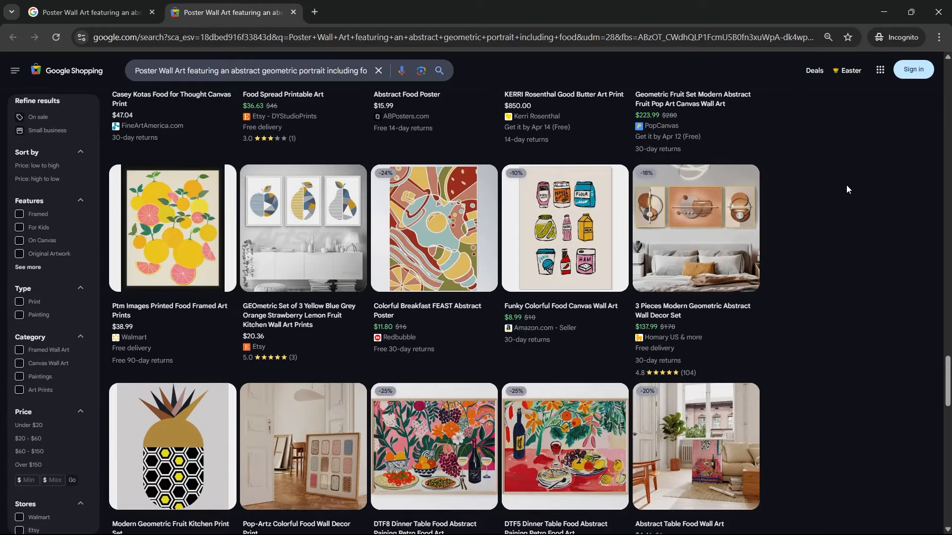
{"action": "key", "text": "alt+Tab"}
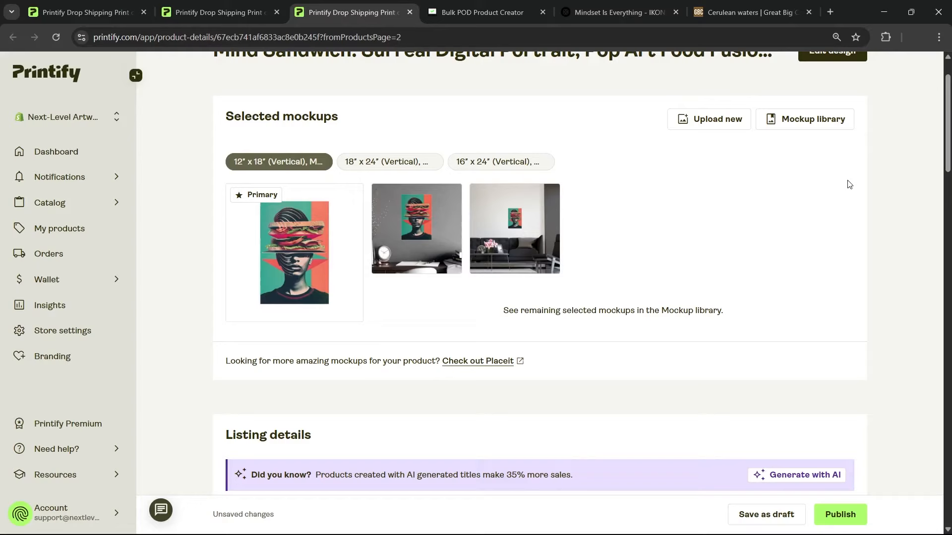
{"action": "scroll", "coordinate": [829, 221], "scroll_direction": "down", "scroll_amount": 8}
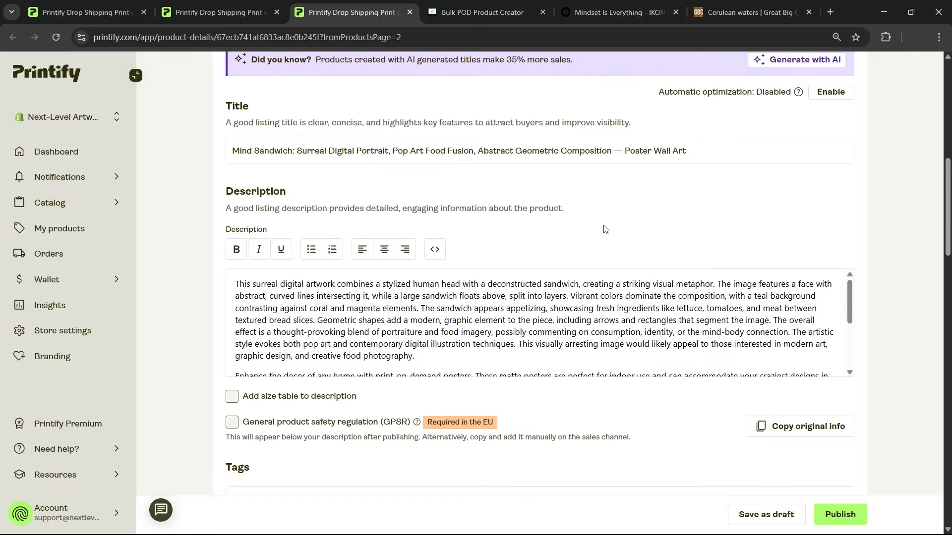
Inspect the Cerulean waters product URL on Great Big Canvas and compare it with the Mind Sandwich title in Printify
{"action": "left_click", "coordinate": [812, 4]}
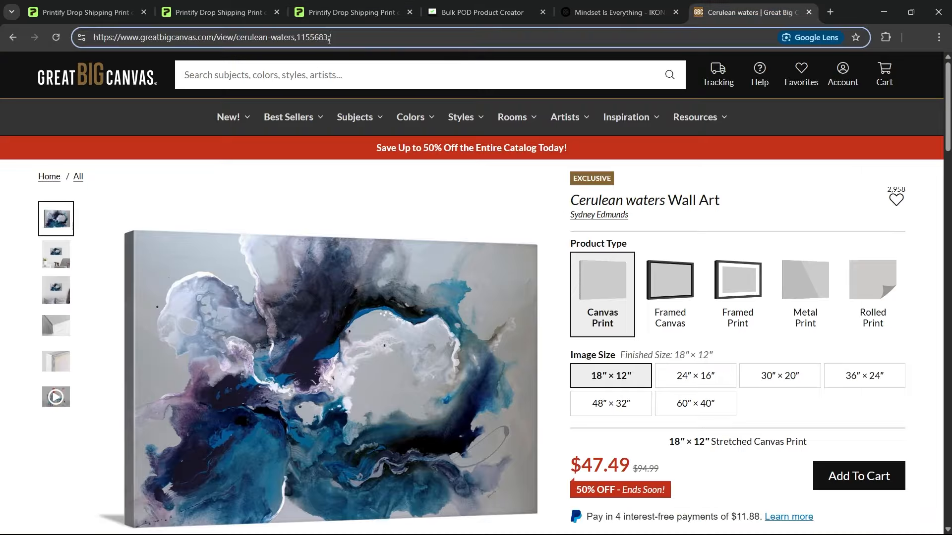
{"action": "left_click", "coordinate": [316, 37]}
{"action": "left_click", "coordinate": [357, 4]}
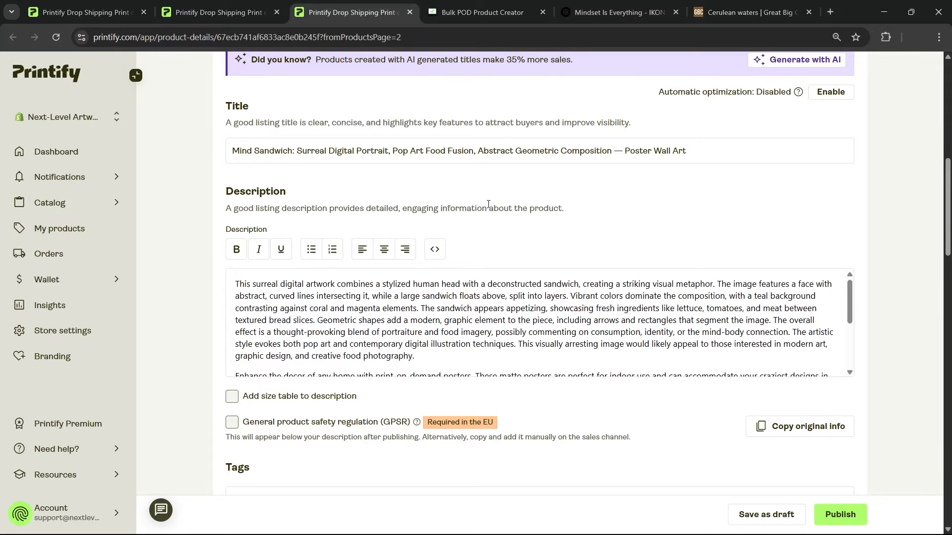
{"action": "left_click", "coordinate": [729, 150]}
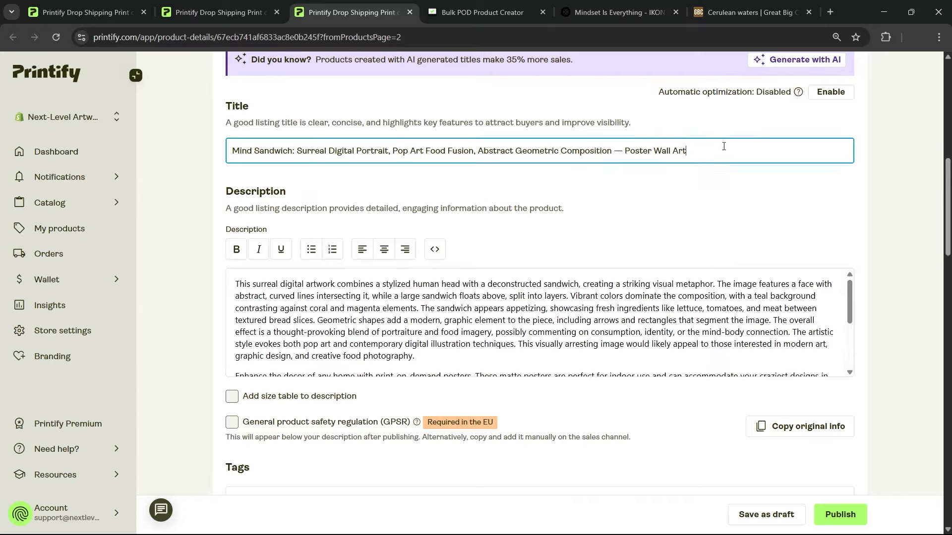
{"action": "triple_click", "coordinate": [320, 151]}
{"action": "left_click", "coordinate": [534, 192]}
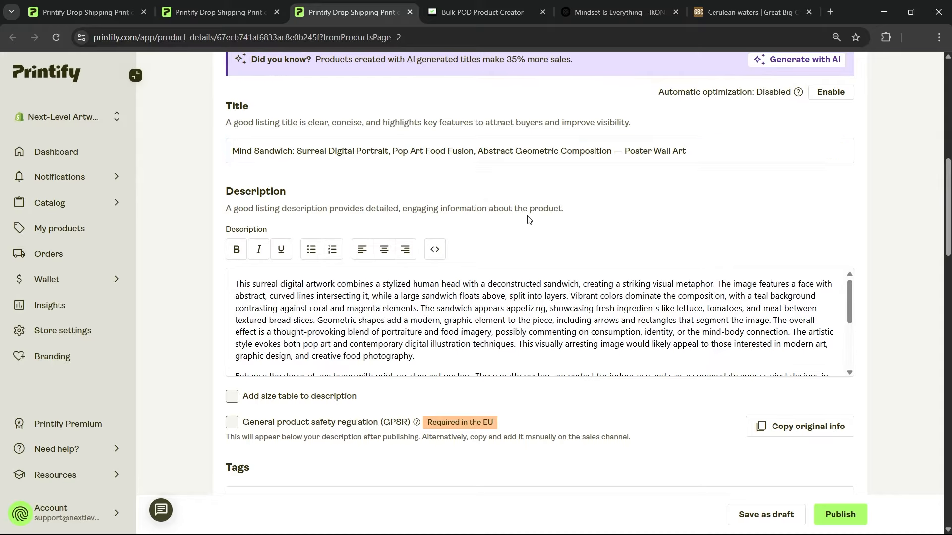
On the Ikonick product page, append "-motivational-canvas-wall-art" to the "mindset-is-everything" slug in the URL
{"action": "left_click", "coordinate": [727, 6]}
{"action": "double_click", "coordinate": [215, 37]}
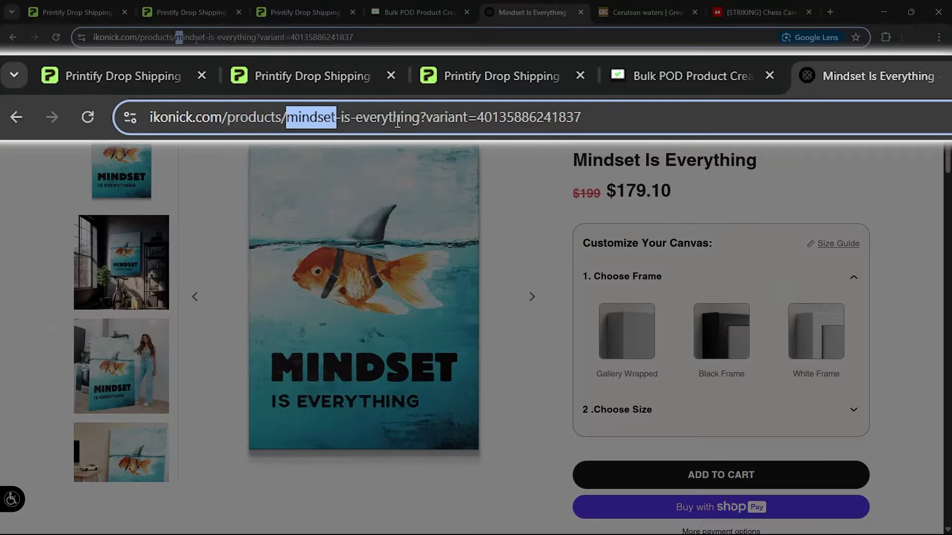
{"action": "left_click_drag", "start_coordinate": [216, 37], "coordinate": [255, 42]}
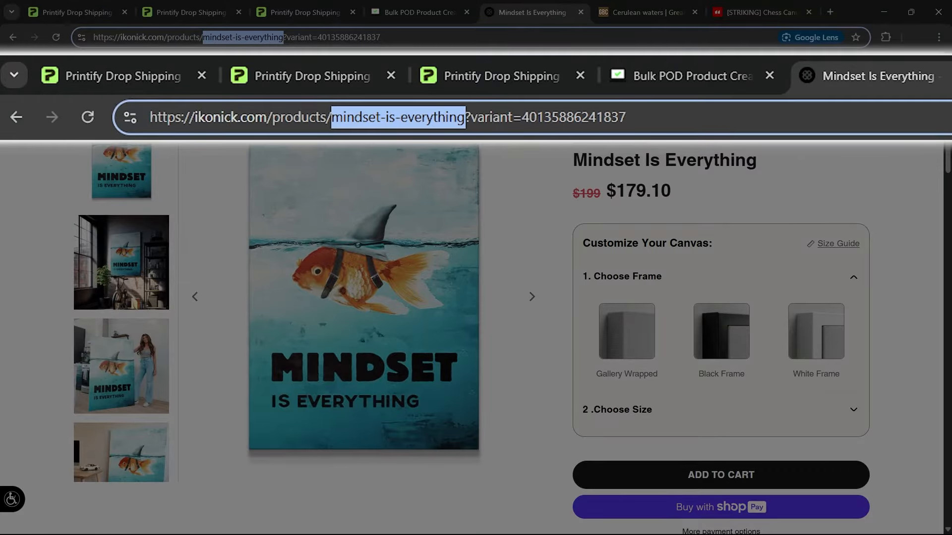
{"action": "key", "text": "Right"}
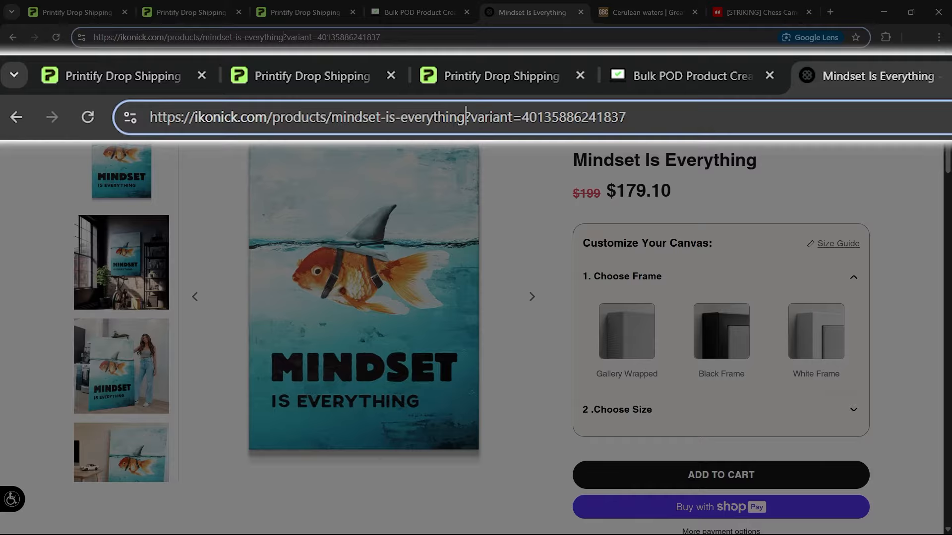
{"action": "type", "text": "-motivational-canvas-wal"}
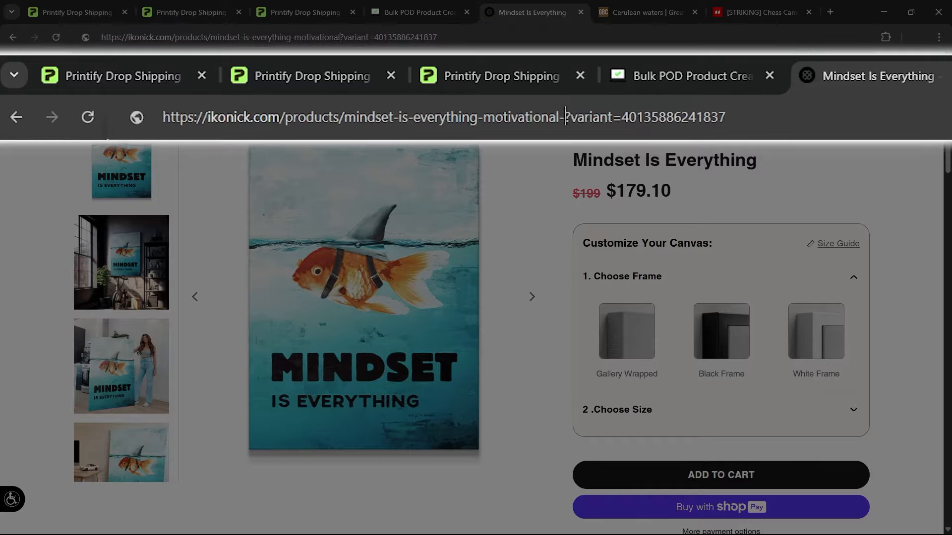
{"action": "type", "text": "l-art"}
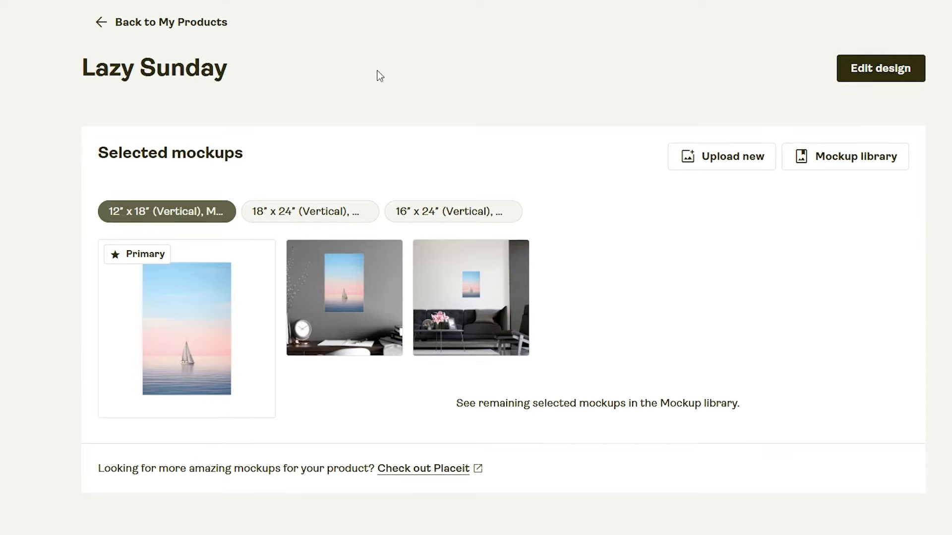
Compare the Lazy Sunday listing's sailboat mockups with its title and generic description in Printify
{"action": "scroll", "coordinate": [380, 75], "scroll_direction": "down", "scroll_amount": 10}
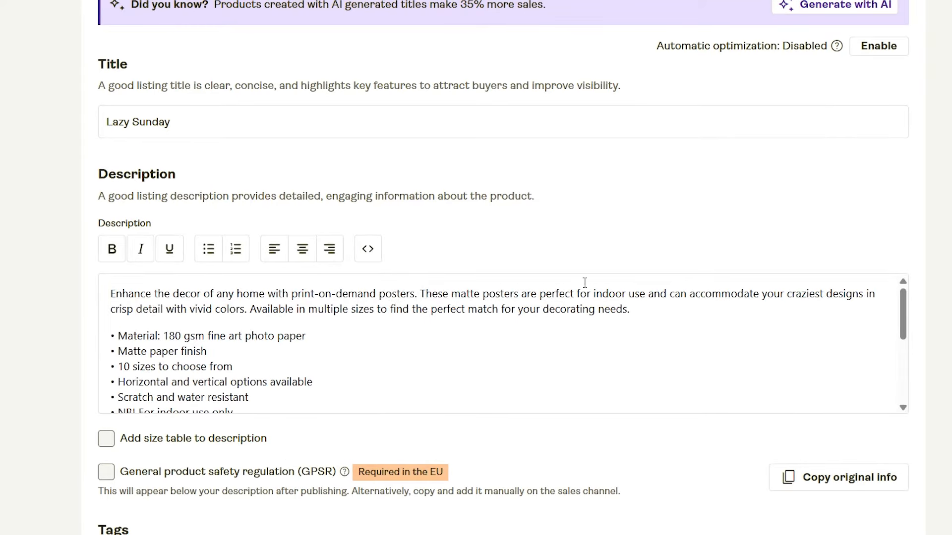
{"action": "scroll", "coordinate": [504, 268], "scroll_direction": "up", "scroll_amount": 8}
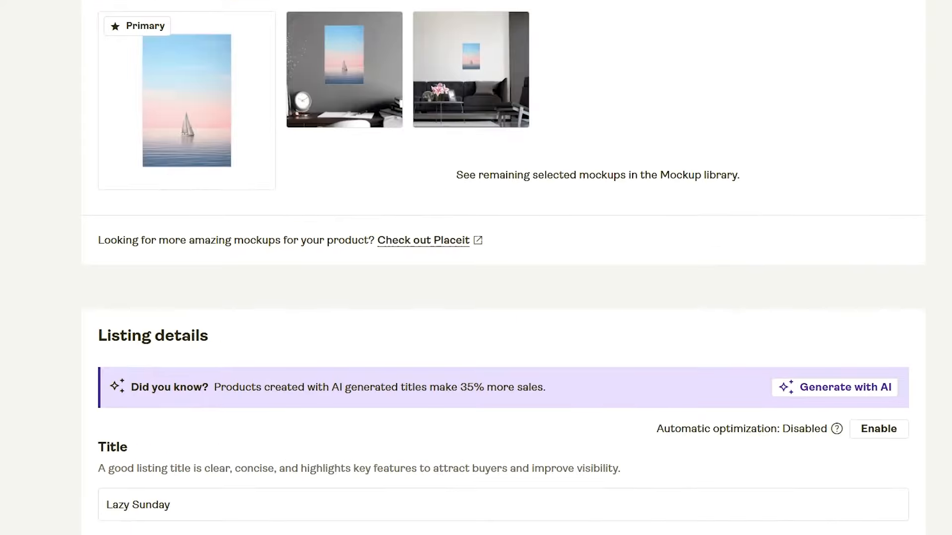
{"action": "scroll", "coordinate": [531, 313], "scroll_direction": "up", "scroll_amount": 5}
{"action": "scroll", "coordinate": [588, 298], "scroll_direction": "down", "scroll_amount": 14}
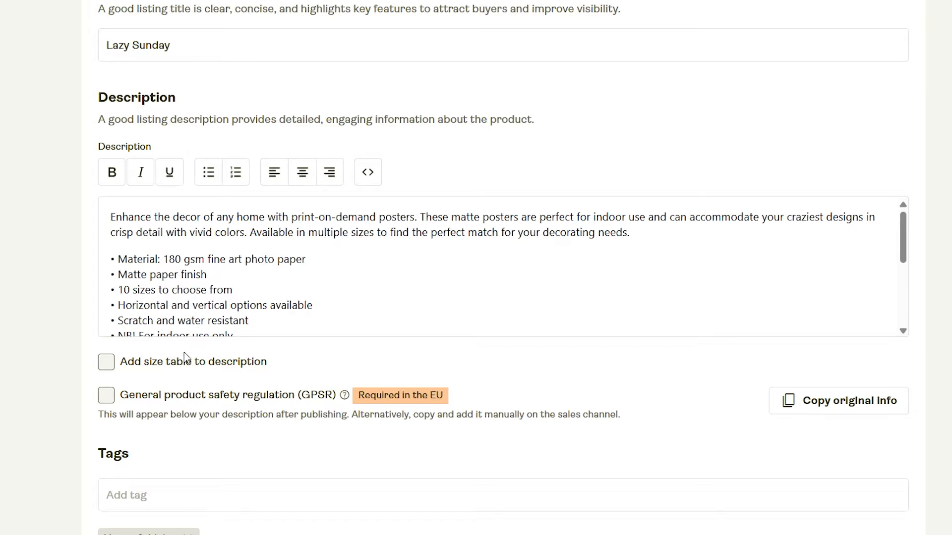
{"action": "scroll", "coordinate": [538, 311], "scroll_direction": "up", "scroll_amount": 5}
{"action": "scroll", "coordinate": [538, 311], "scroll_direction": "up", "scroll_amount": 6}
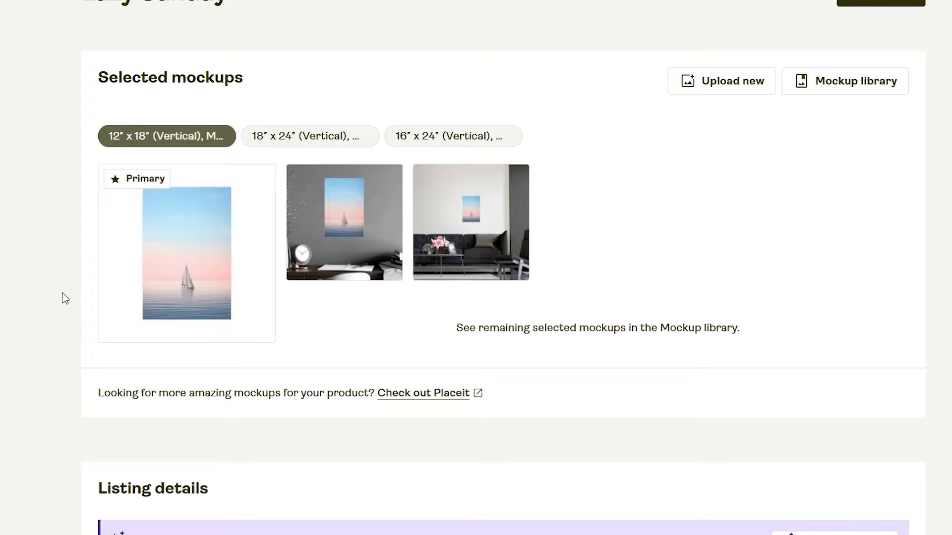
{"action": "mouse_move", "coordinate": [298, 228]}
{"action": "scroll", "coordinate": [223, 293], "scroll_direction": "down", "scroll_amount": 8}
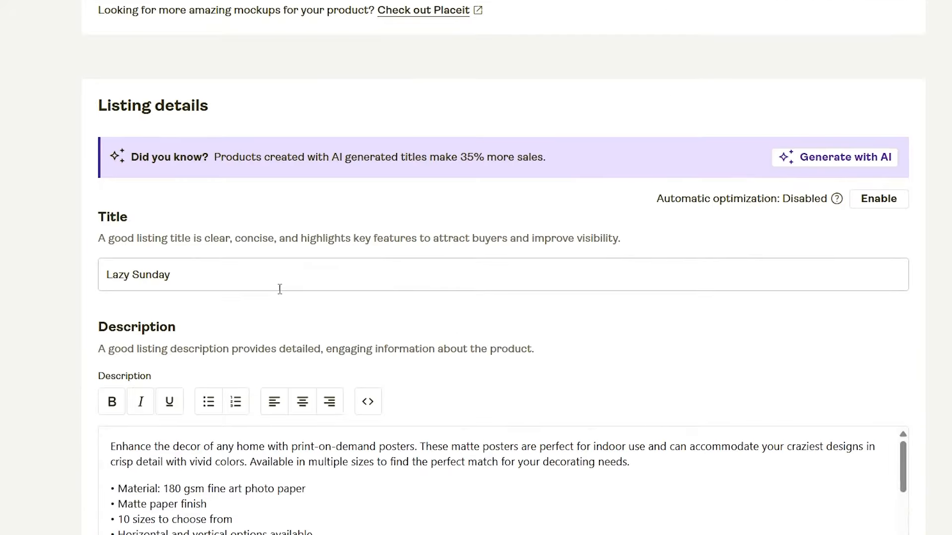
{"action": "scroll", "coordinate": [279, 289], "scroll_direction": "down", "scroll_amount": 5}
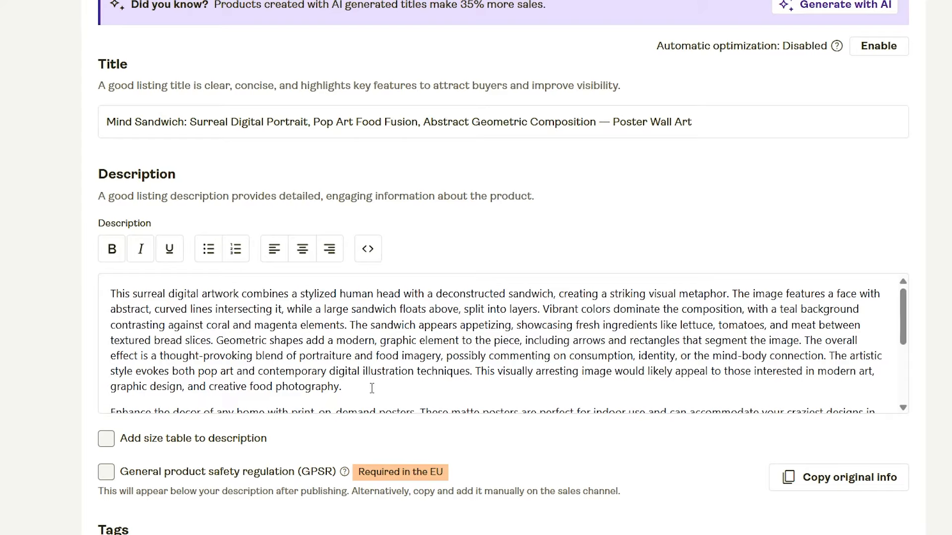
Examine the artwork-specific opening paragraph of the Mind Sandwich description, through to "creative food photography."
{"action": "left_click", "coordinate": [372, 388]}
{"action": "scroll", "coordinate": [201, 329], "scroll_direction": "up", "scroll_amount": 10}
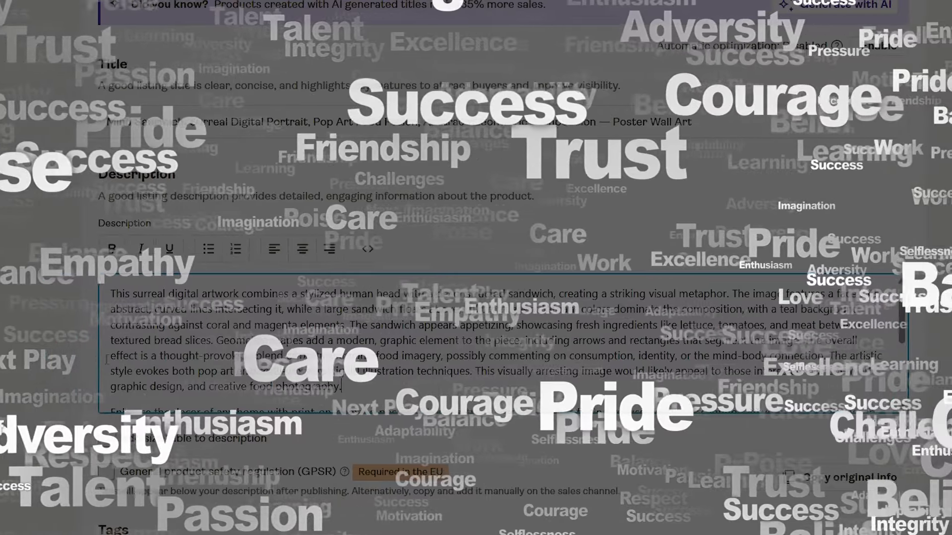
{"action": "scroll", "coordinate": [365, 395], "scroll_direction": "down", "scroll_amount": 2}
{"action": "scroll", "coordinate": [365, 395], "scroll_direction": "up", "scroll_amount": 6}
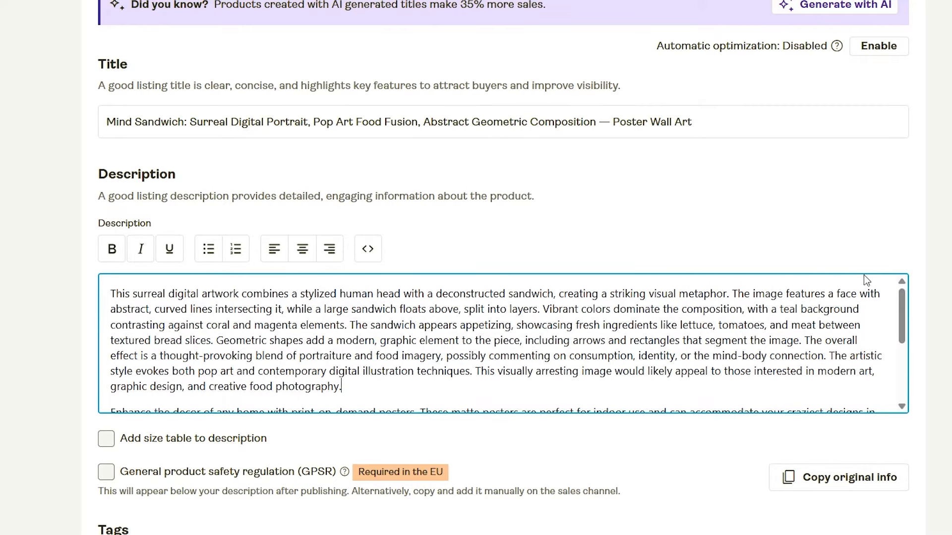
{"action": "triple_click", "coordinate": [382, 388]}
{"action": "left_click", "coordinate": [382, 388]}
Review the Mind Sandwich mockups against the listing's title, description and tags
{"action": "scroll", "coordinate": [273, 311], "scroll_direction": "up", "scroll_amount": 10}
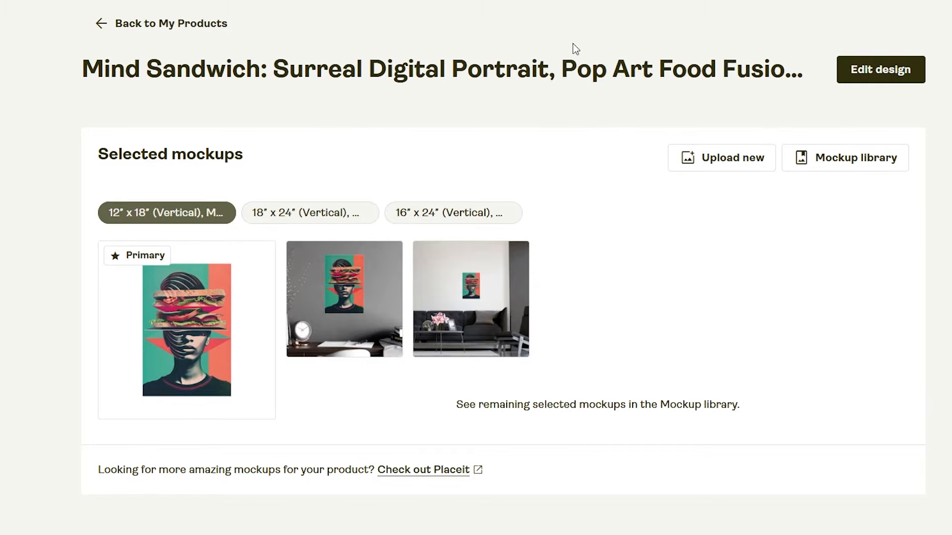
{"action": "scroll", "coordinate": [582, 112], "scroll_direction": "down", "scroll_amount": 10}
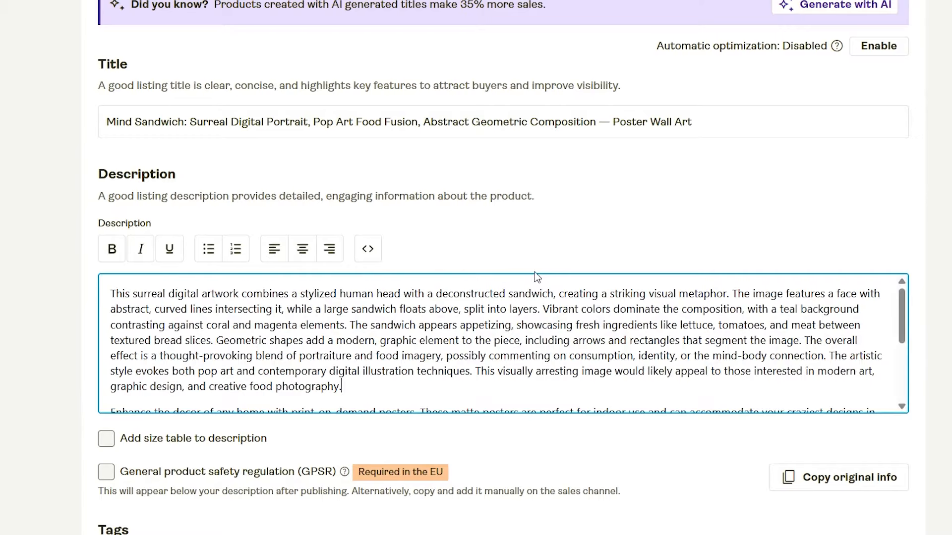
{"action": "scroll", "coordinate": [543, 280], "scroll_direction": "up", "scroll_amount": 10}
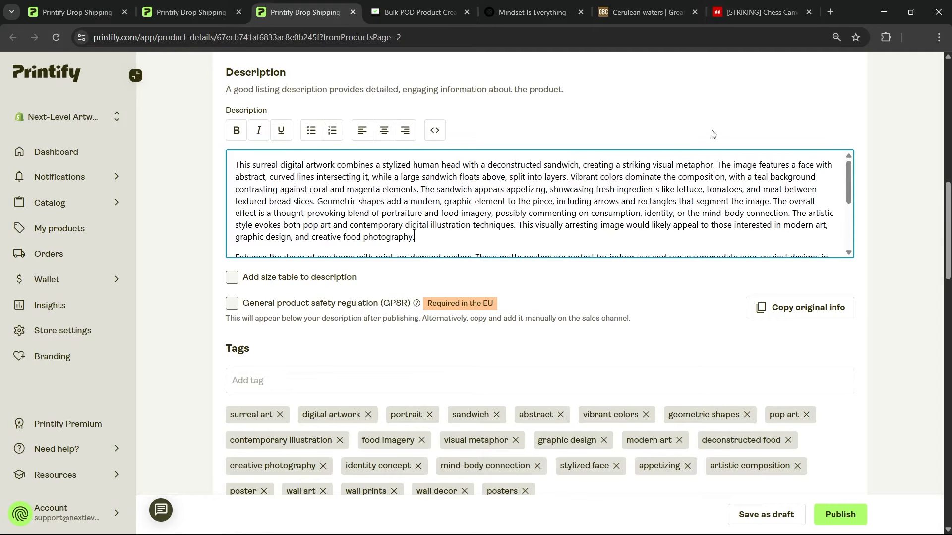
{"action": "scroll", "coordinate": [867, 149], "scroll_direction": "up", "scroll_amount": 6}
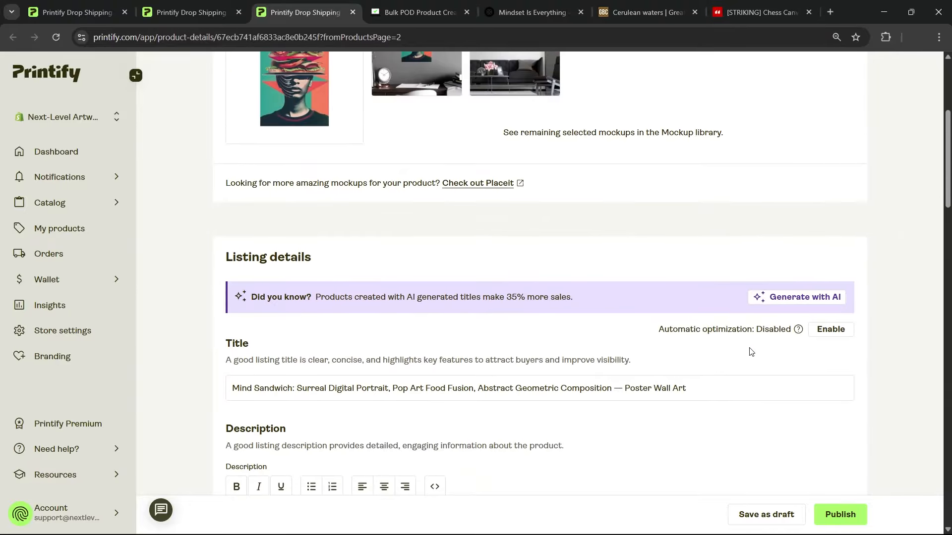
{"action": "scroll", "coordinate": [751, 351], "scroll_direction": "up", "scroll_amount": 2}
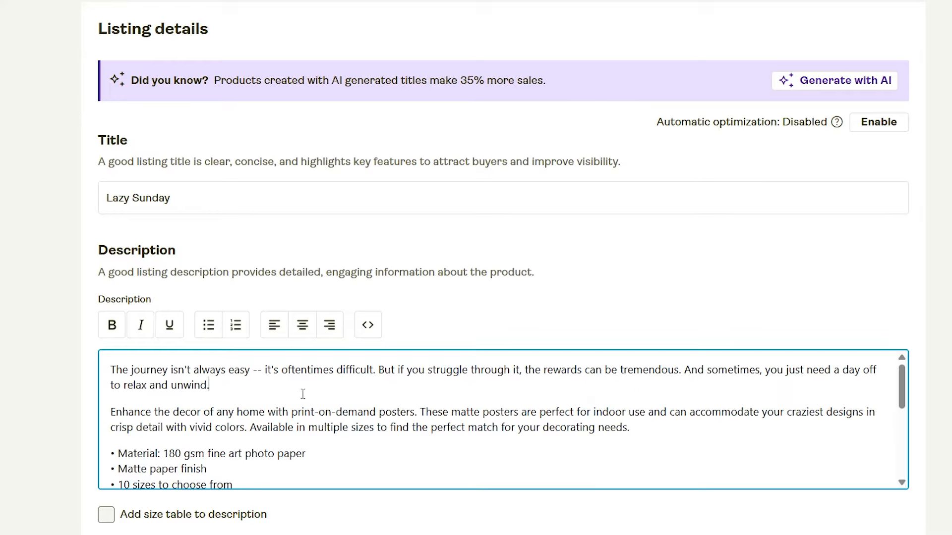
Delete the opening paragraph beginning "The journey isn't always easy" from the Lazy Sunday description
{"action": "left_click", "coordinate": [251, 386]}
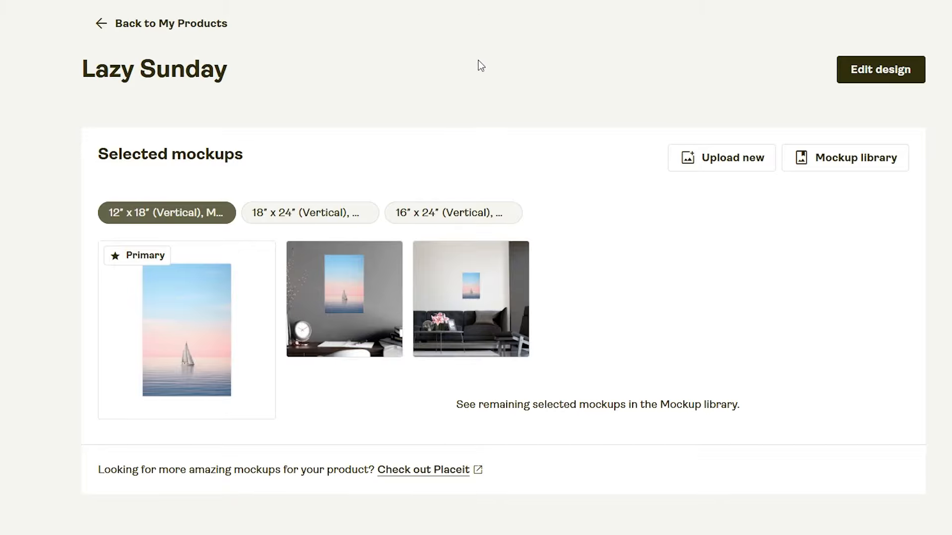
{"action": "scroll", "coordinate": [439, 169], "scroll_direction": "down", "scroll_amount": 10}
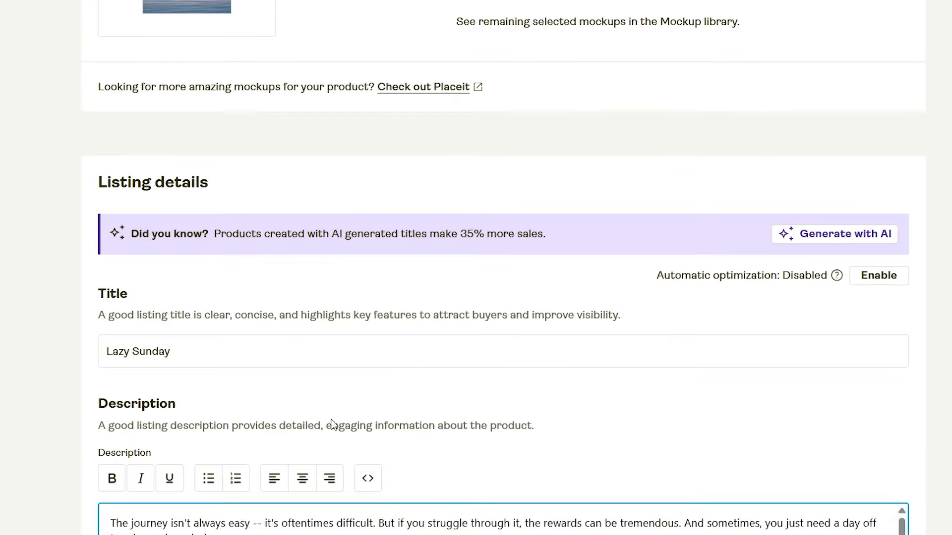
{"action": "key", "text": "ctrl+shift+Home"}
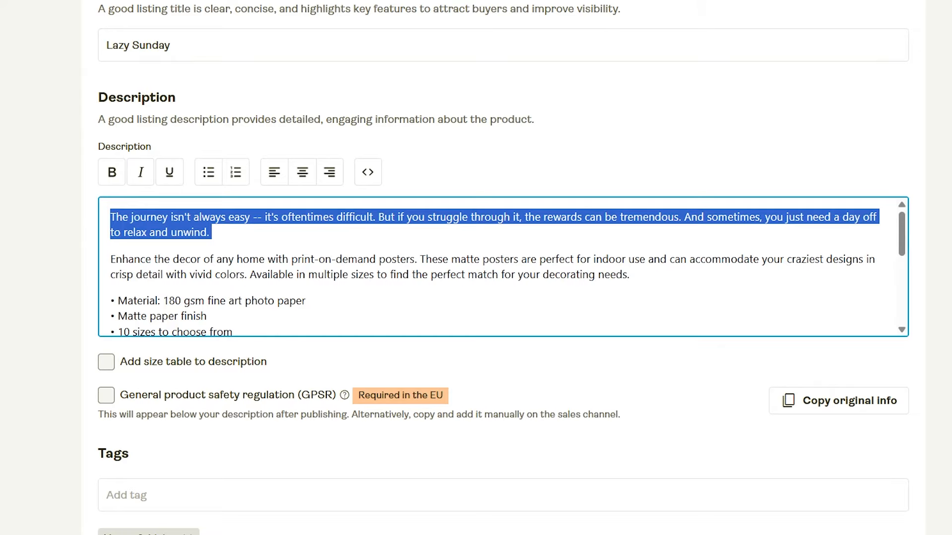
{"action": "key", "text": "BackSpace"}
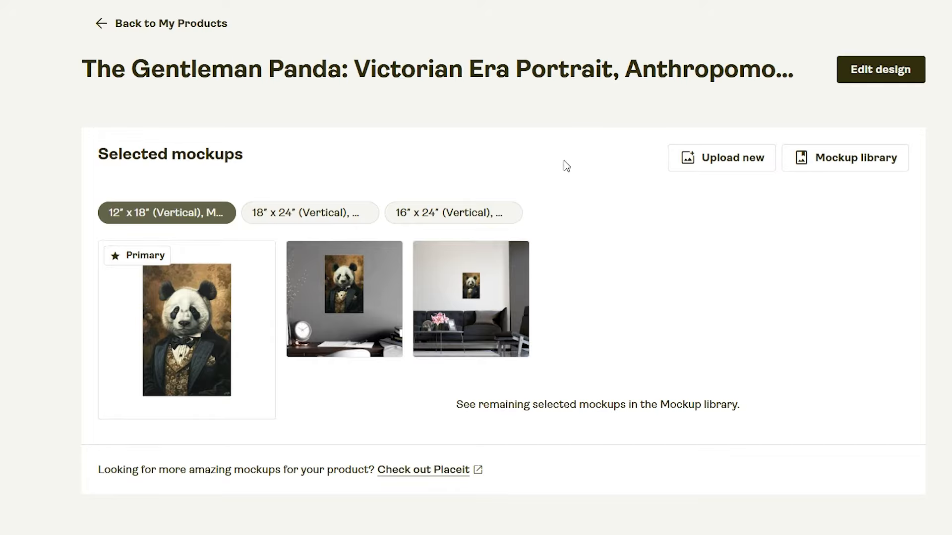
Review The Gentleman Panda listing's mockups, title and description, highlighting the "— Poster Wall Art" ending of the title
{"action": "scroll", "coordinate": [565, 168], "scroll_direction": "down", "scroll_amount": 5}
{"action": "scroll", "coordinate": [580, 163], "scroll_direction": "down", "scroll_amount": 5}
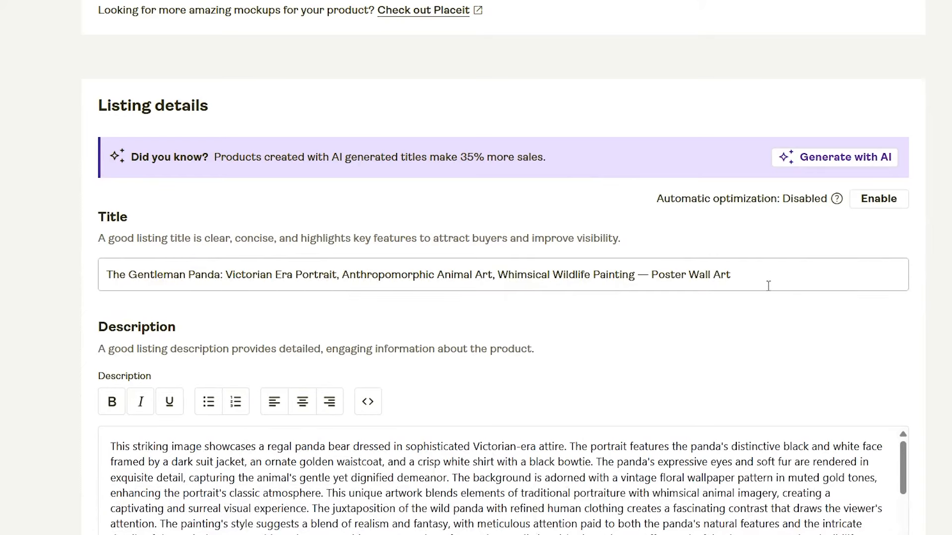
{"action": "left_click_drag", "start_coordinate": [769, 282], "coordinate": [636, 291]}
{"action": "left_click", "coordinate": [641, 318]}
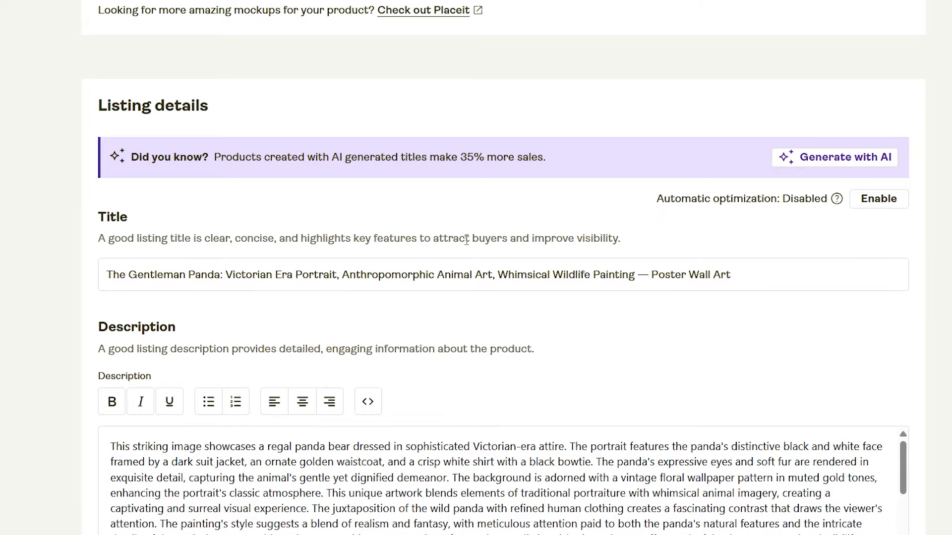
{"action": "scroll", "coordinate": [497, 233], "scroll_direction": "up", "scroll_amount": 10}
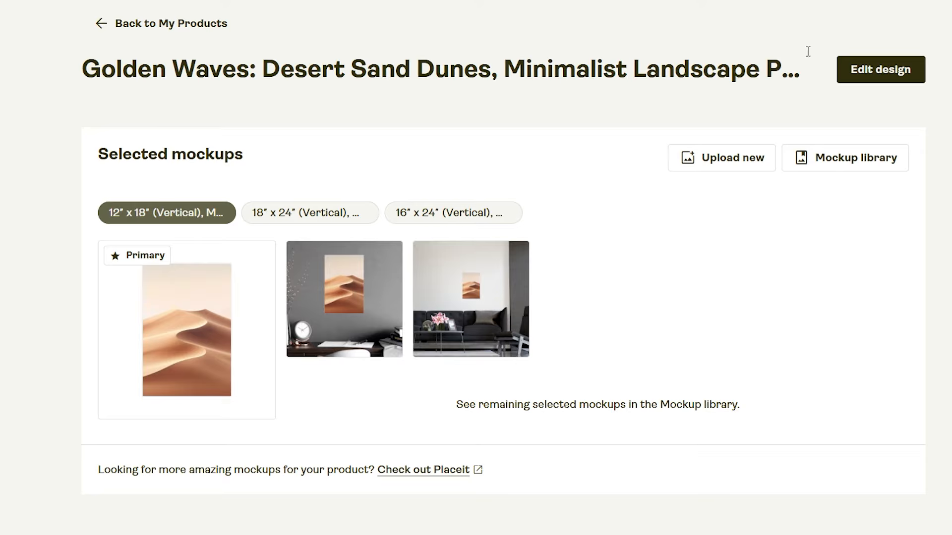
Review the image-specific opening paragraph of the Golden Waves description and the tags of the Mind Sandwich listing
{"action": "scroll", "coordinate": [808, 51], "scroll_direction": "down", "scroll_amount": 12}
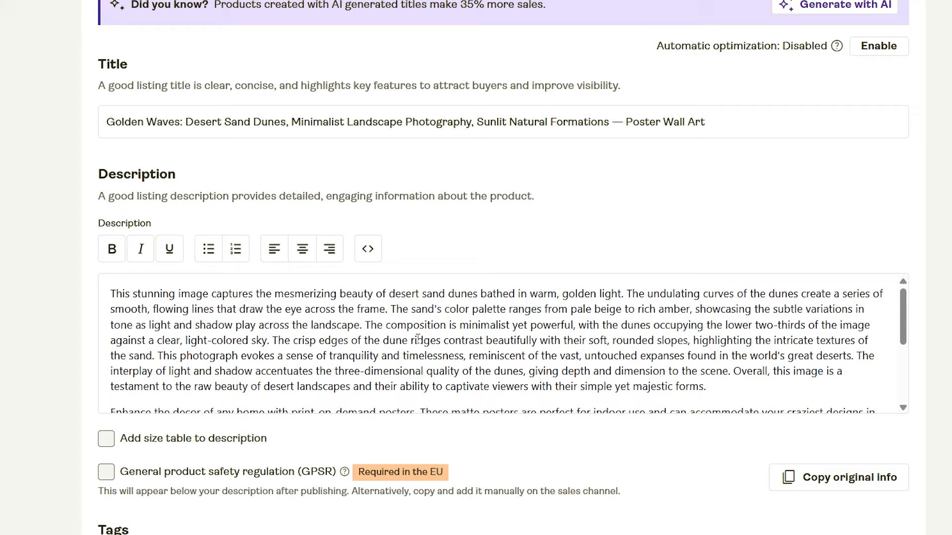
{"action": "left_click", "coordinate": [500, 298]}
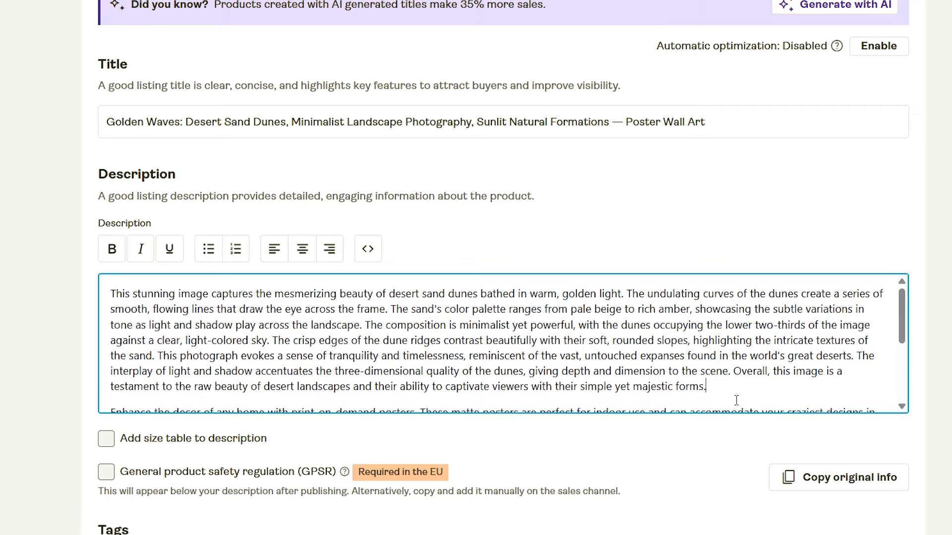
{"action": "left_click", "coordinate": [738, 396]}
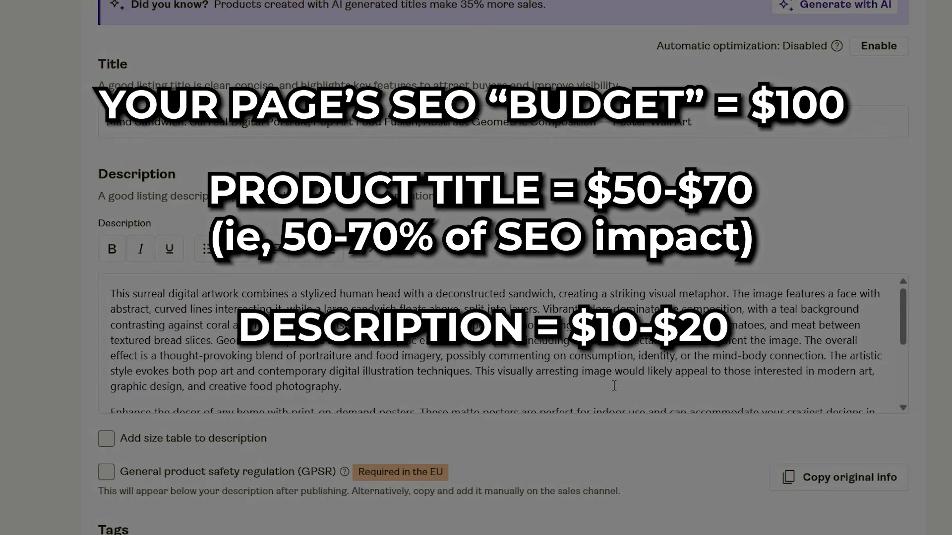
{"action": "scroll", "coordinate": [613, 385], "scroll_direction": "down", "scroll_amount": 10}
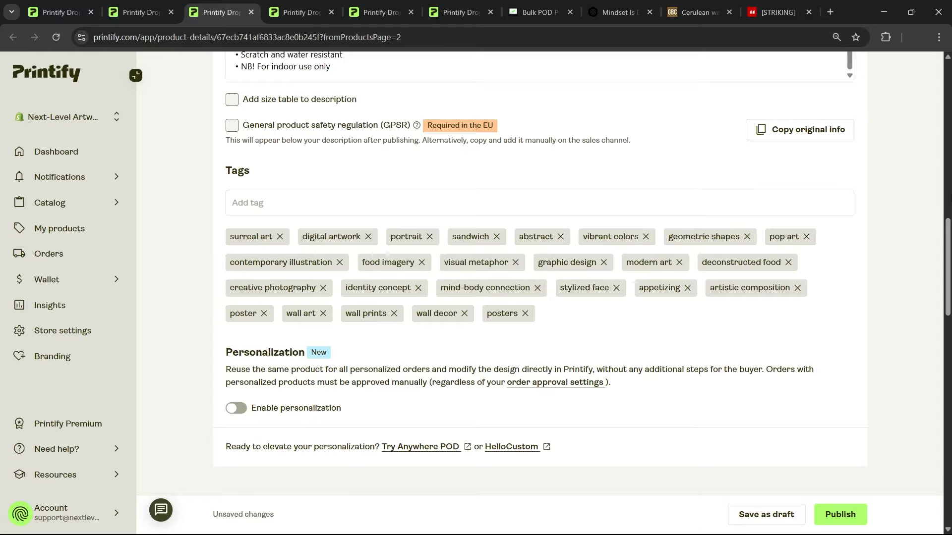
Search the IKONICK store for "basketball artwork abstract"
{"action": "left_click", "coordinate": [618, 11]}
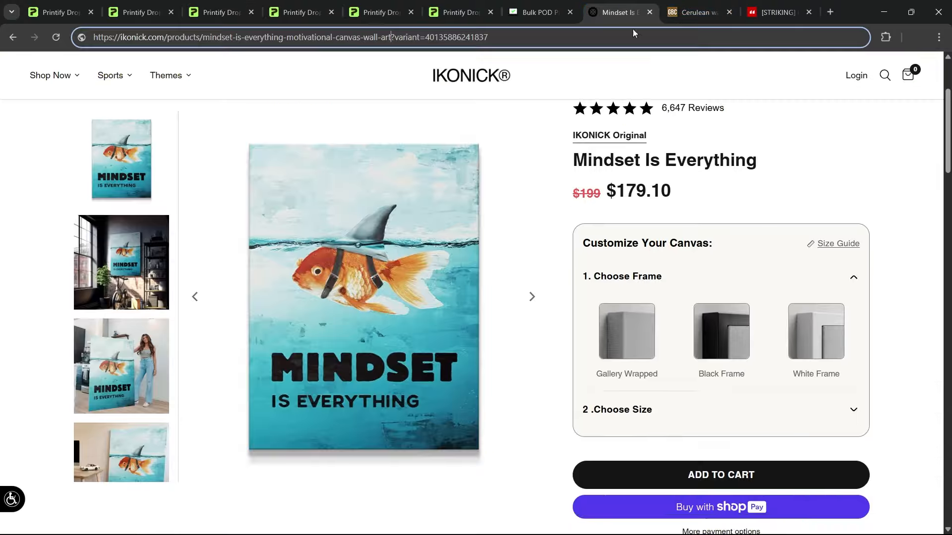
{"action": "left_click", "coordinate": [884, 76]}
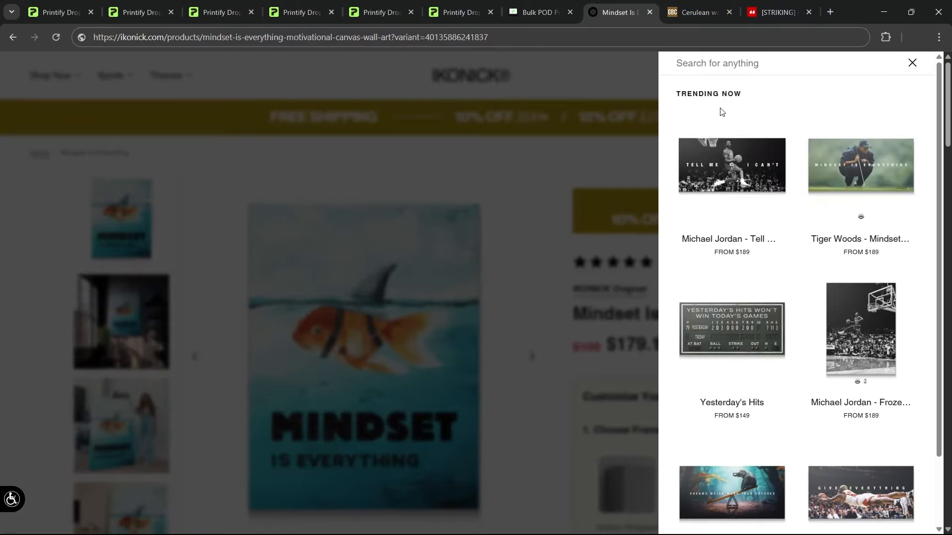
{"action": "type", "text": "basketball artwo"}
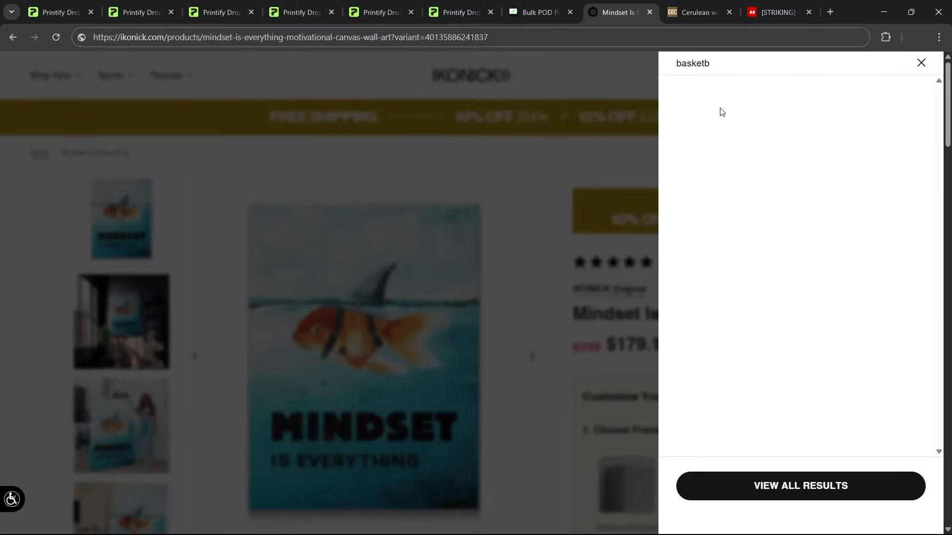
{"action": "type", "text": "rk abstract"}
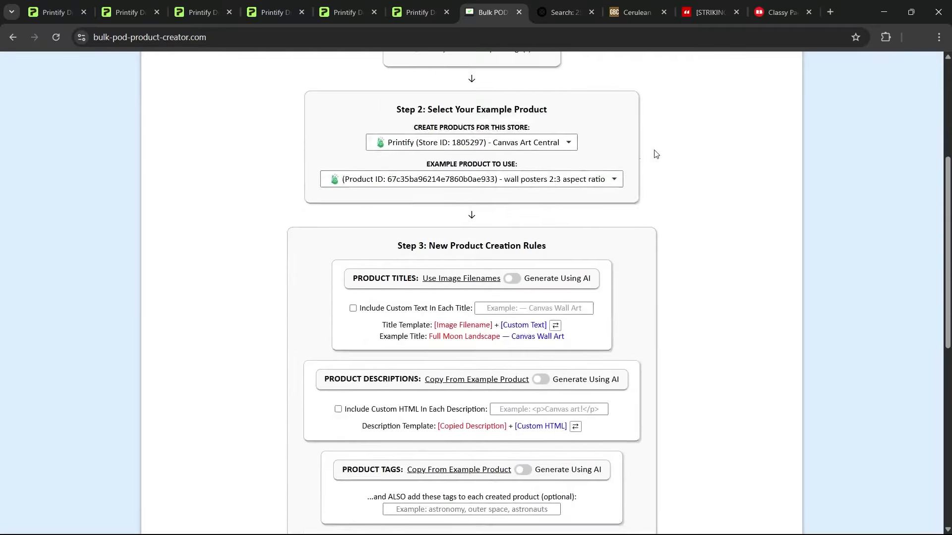
In Bulk POD Product Creator, switch product titles, descriptions and tags to AI generation
{"action": "scroll", "coordinate": [654, 153], "scroll_direction": "down", "scroll_amount": 3}
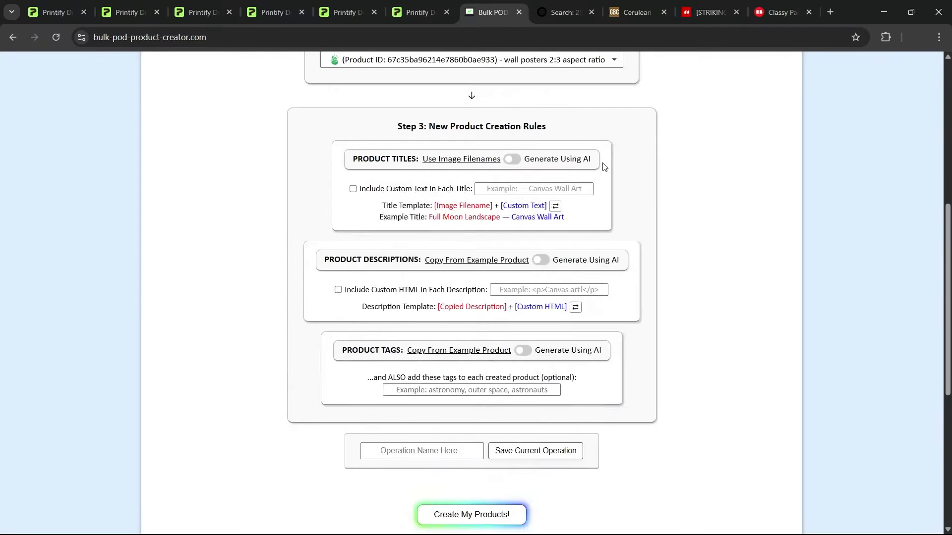
{"action": "left_click", "coordinate": [513, 100]}
{"action": "left_click", "coordinate": [542, 225]}
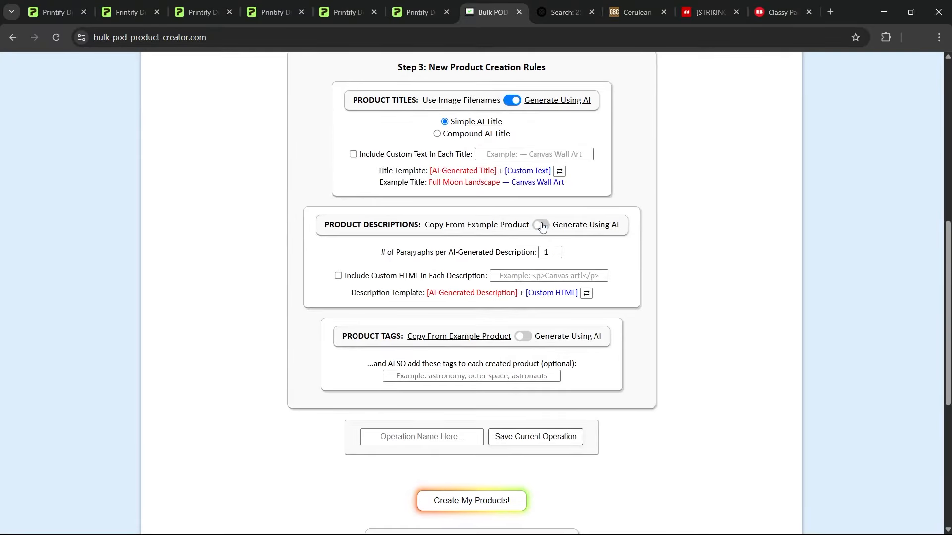
{"action": "left_click", "coordinate": [523, 335]}
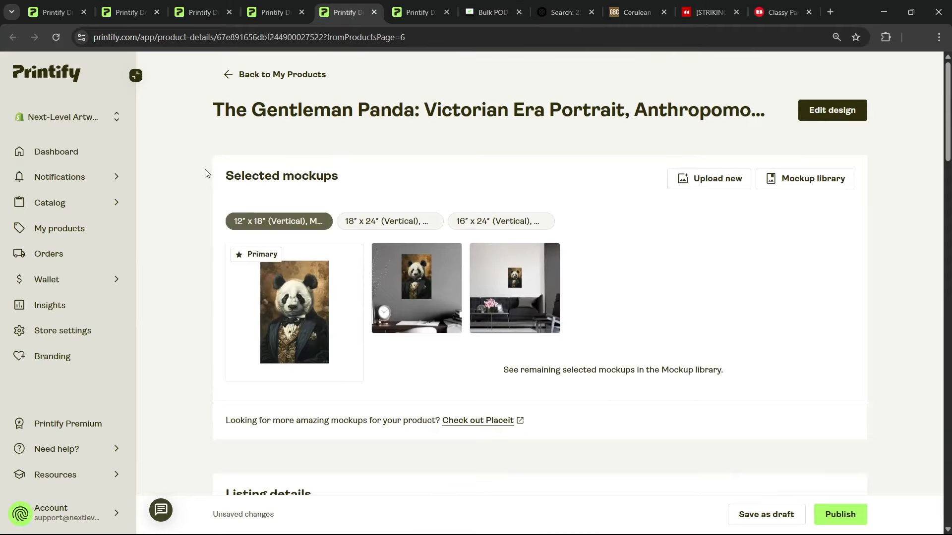
Examine The Gentleman Panda title's subtitle segments, highlighting "Anthropomorphic Animal Art, Whimsical Wildlife Painting" in the Printify listing
{"action": "scroll", "coordinate": [545, 154], "scroll_direction": "down", "scroll_amount": 8}
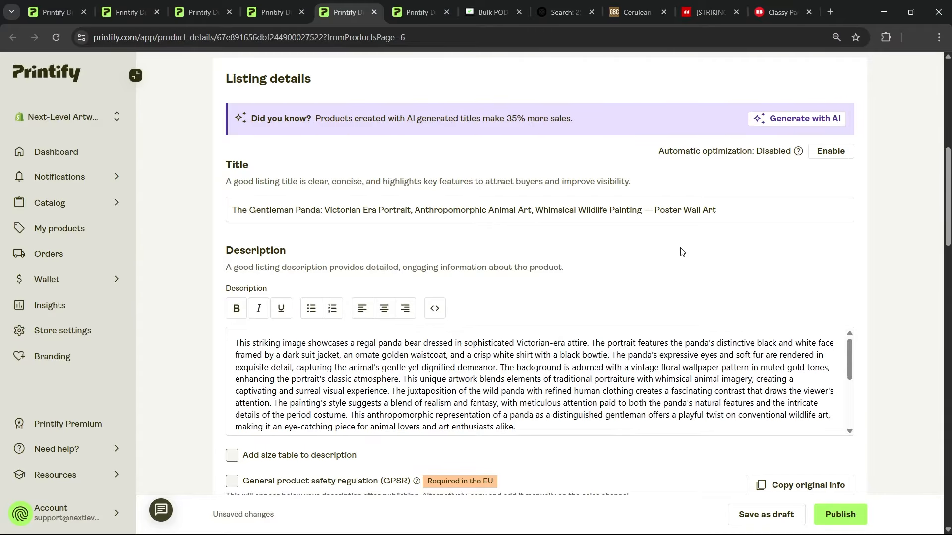
{"action": "left_click_drag", "start_coordinate": [644, 209], "coordinate": [536, 213]}
{"action": "left_click", "coordinate": [611, 249]}
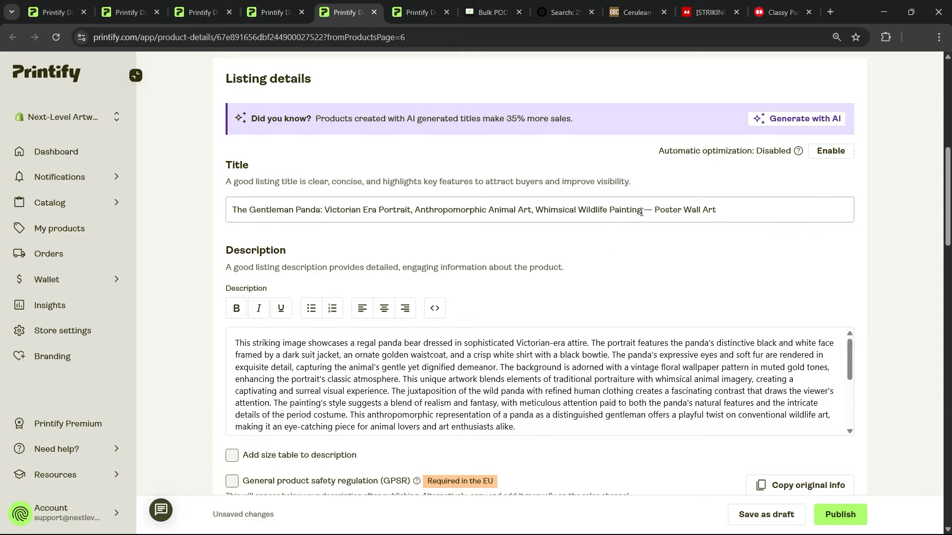
{"action": "left_click_drag", "start_coordinate": [644, 208], "coordinate": [415, 203]}
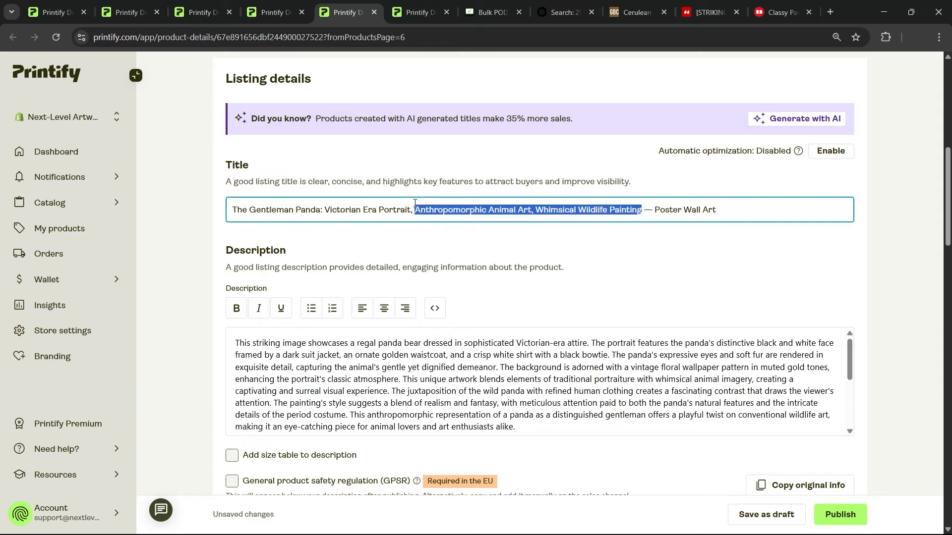
{"action": "left_click", "coordinate": [623, 244]}
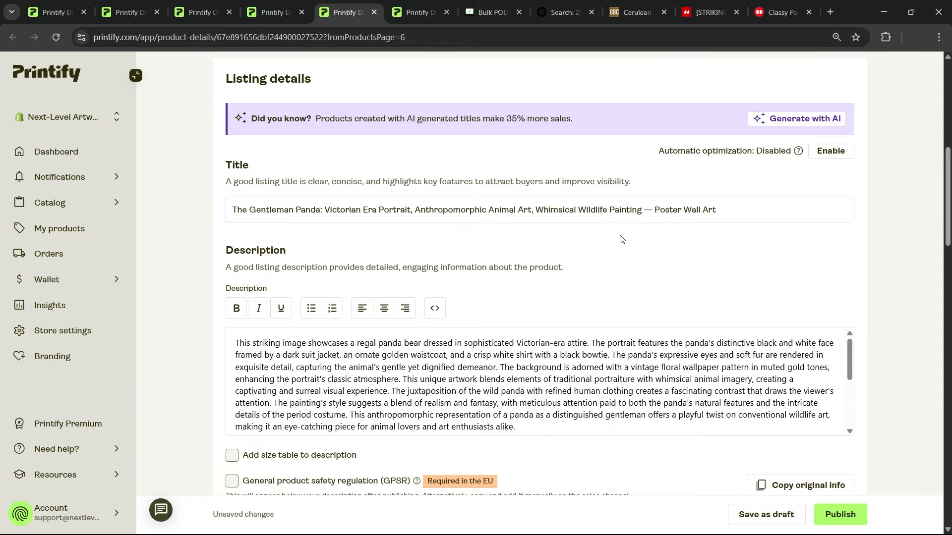
Examine the opening paragraph of The Gentleman Panda description, highlighting its artwork-specific text
{"action": "scroll", "coordinate": [540, 336], "scroll_direction": "down", "scroll_amount": 1}
{"action": "triple_click", "coordinate": [538, 337]}
{"action": "left_click", "coordinate": [556, 365]}
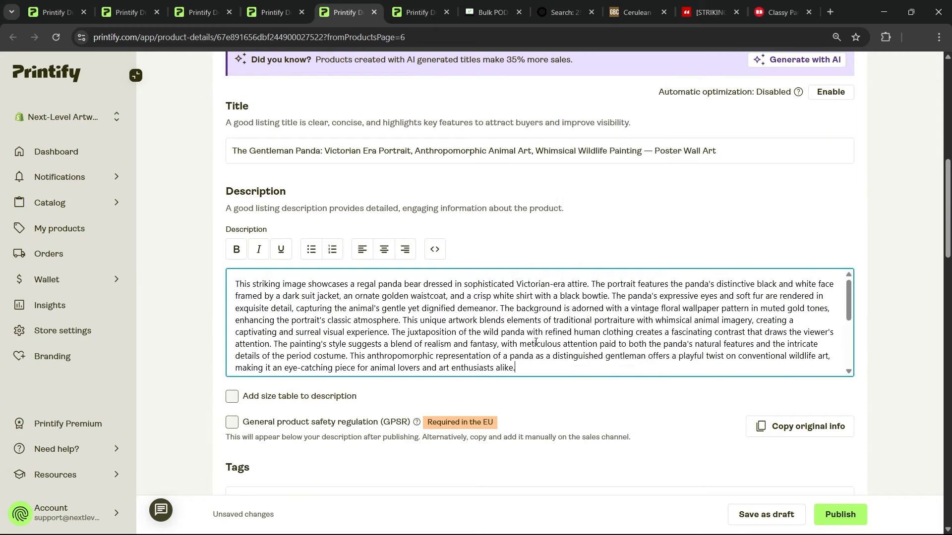
{"action": "scroll", "coordinate": [566, 354], "scroll_direction": "up", "scroll_amount": 8}
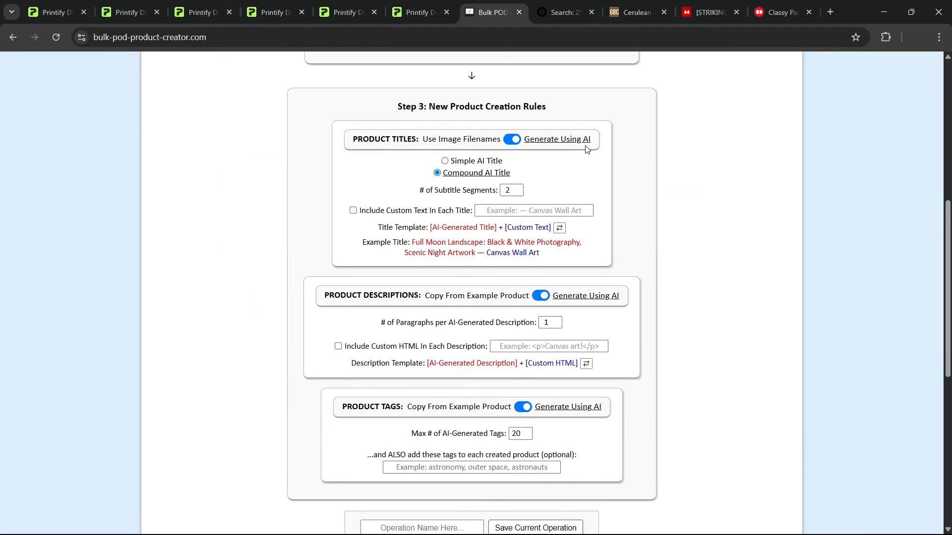
In Bulk POD Product Creator, load all artwork files from the ARTWORK IMAGES 1 folder as the product images
{"action": "scroll", "coordinate": [729, 175], "scroll_direction": "up", "scroll_amount": 5}
{"action": "scroll", "coordinate": [723, 181], "scroll_direction": "up", "scroll_amount": 1}
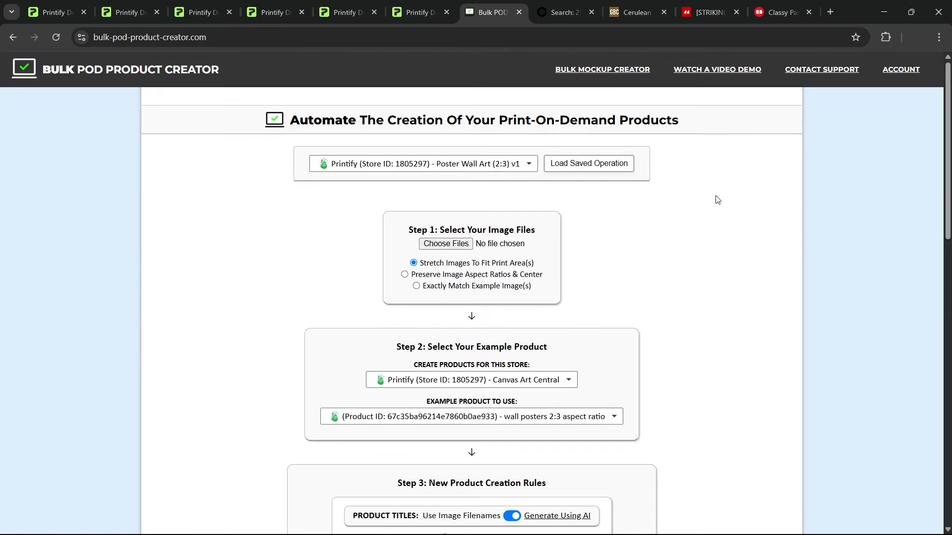
{"action": "left_click", "coordinate": [465, 248]}
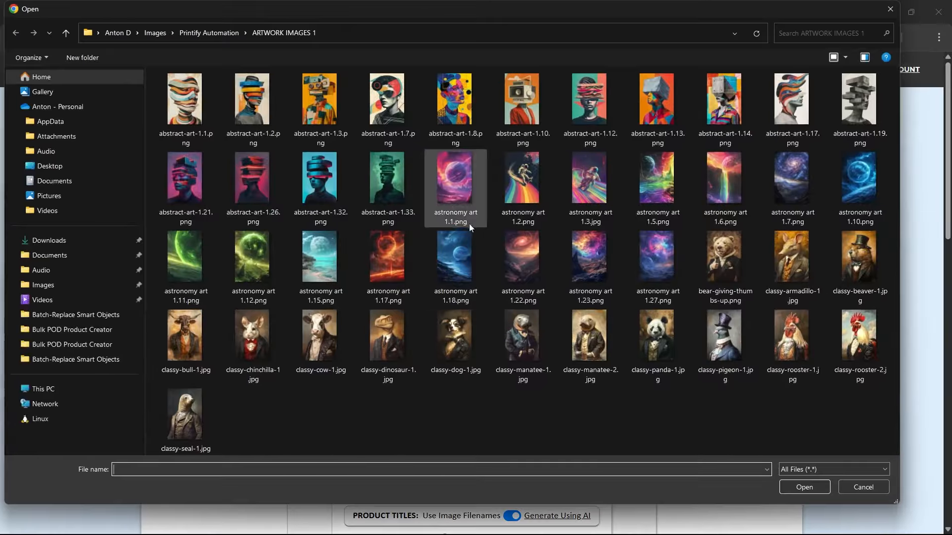
{"action": "left_click", "coordinate": [445, 187]}
{"action": "key", "text": "ctrl+a"}
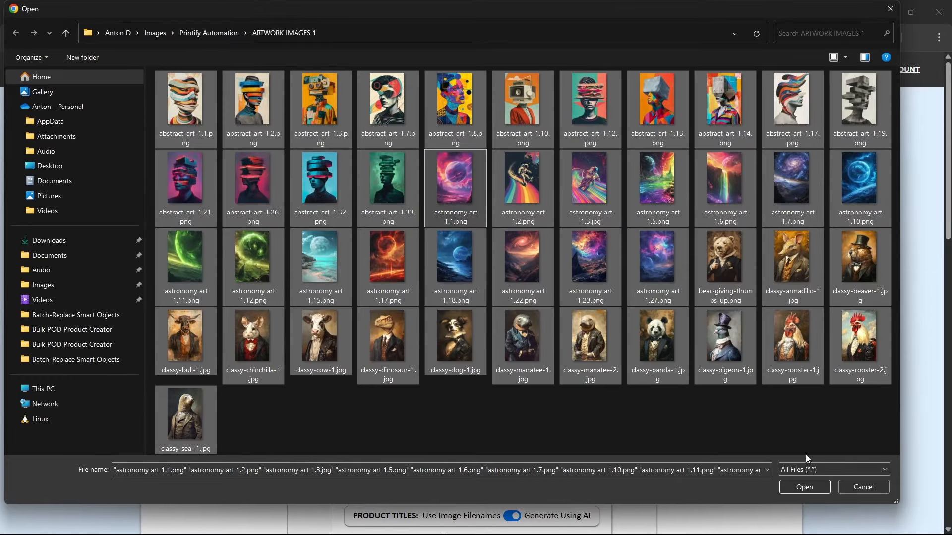
{"action": "left_click", "coordinate": [809, 489]}
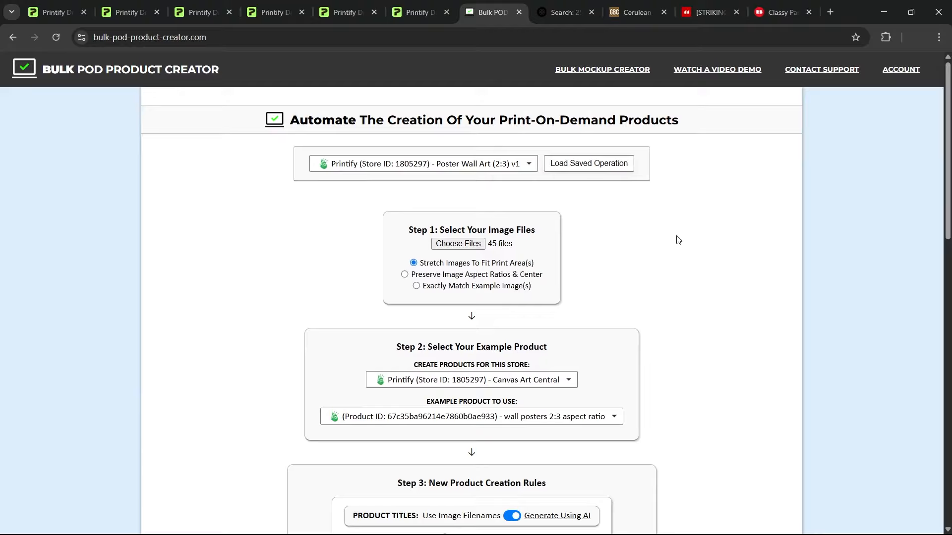
Reset the creation rules to AI-generated titles, descriptions and tags, with the Compound AI Title option for titles
{"action": "scroll", "coordinate": [556, 221], "scroll_direction": "down", "scroll_amount": 1}
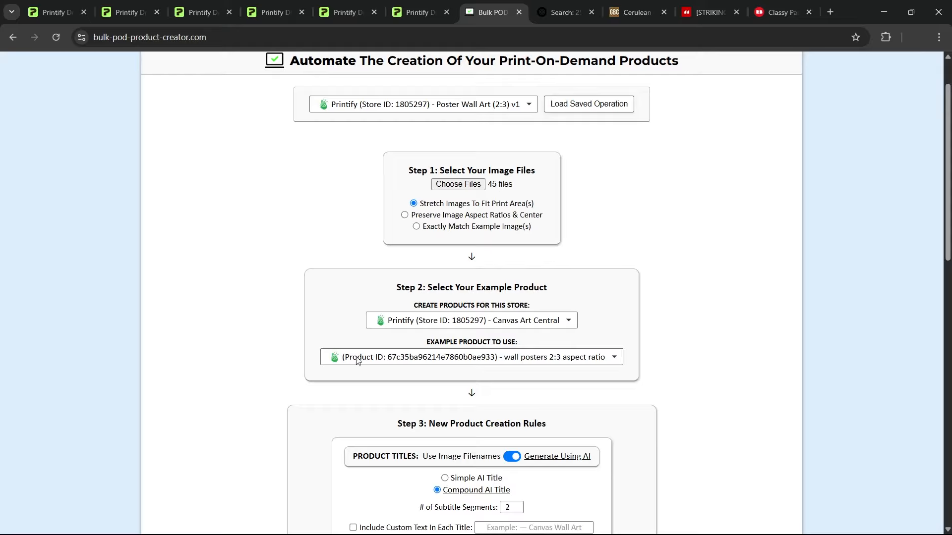
{"action": "scroll", "coordinate": [629, 238], "scroll_direction": "down", "scroll_amount": 6}
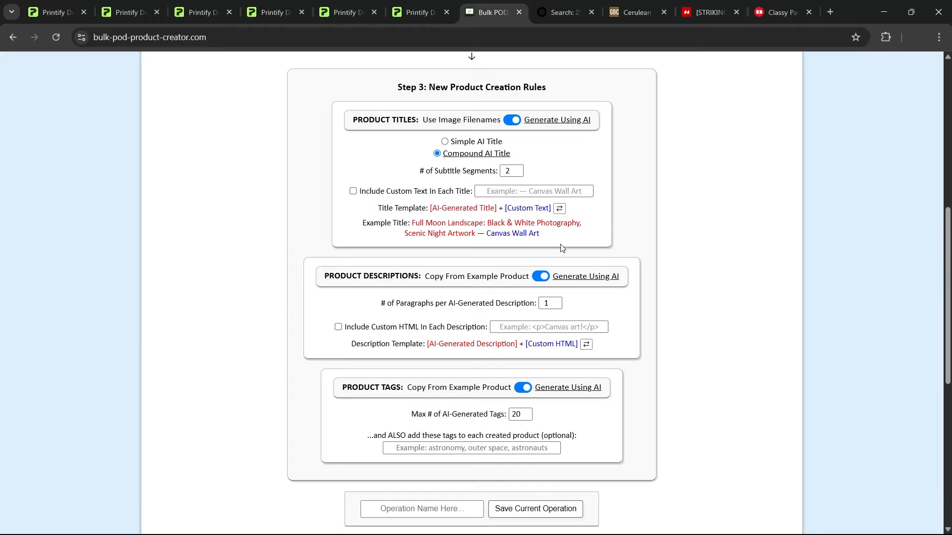
{"action": "left_click", "coordinate": [511, 120]}
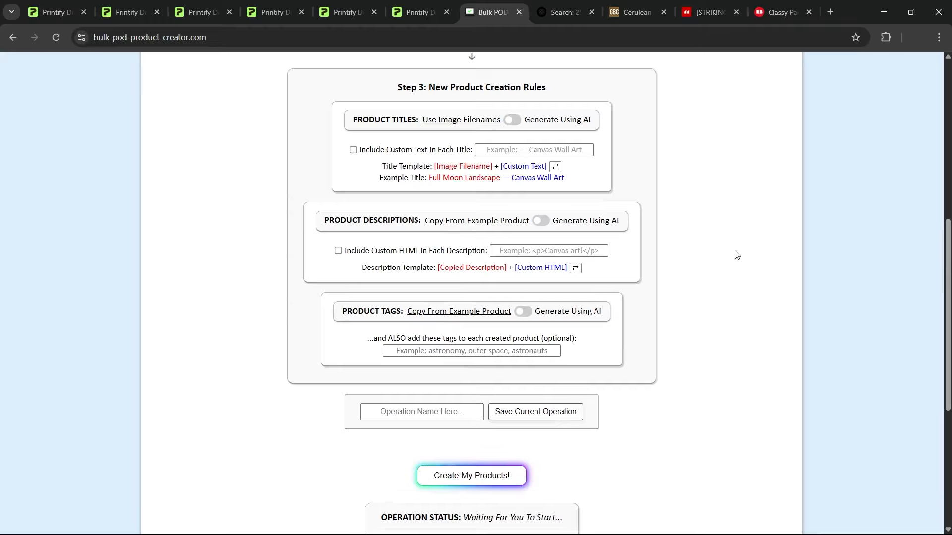
{"action": "left_click", "coordinate": [513, 120]}
{"action": "left_click", "coordinate": [540, 245]}
{"action": "left_click", "coordinate": [525, 356]}
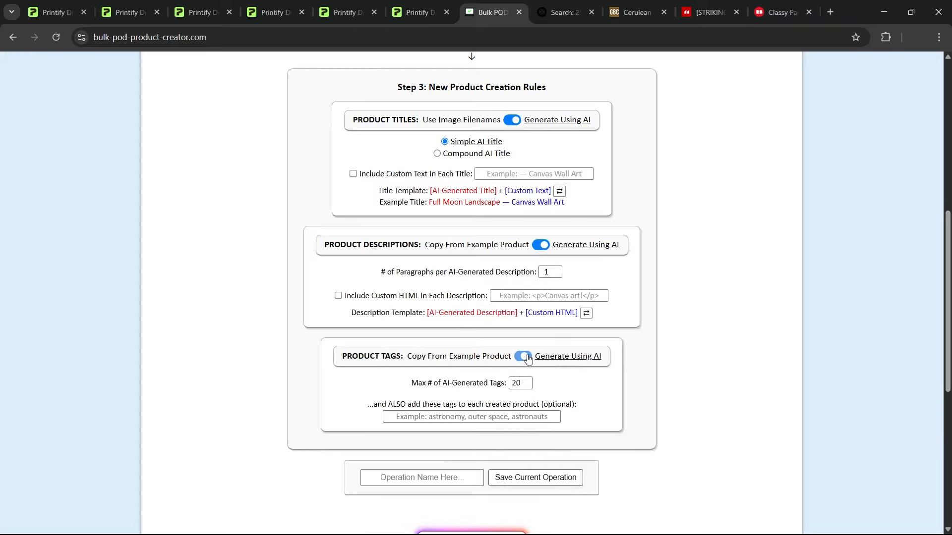
{"action": "left_click", "coordinate": [480, 154]}
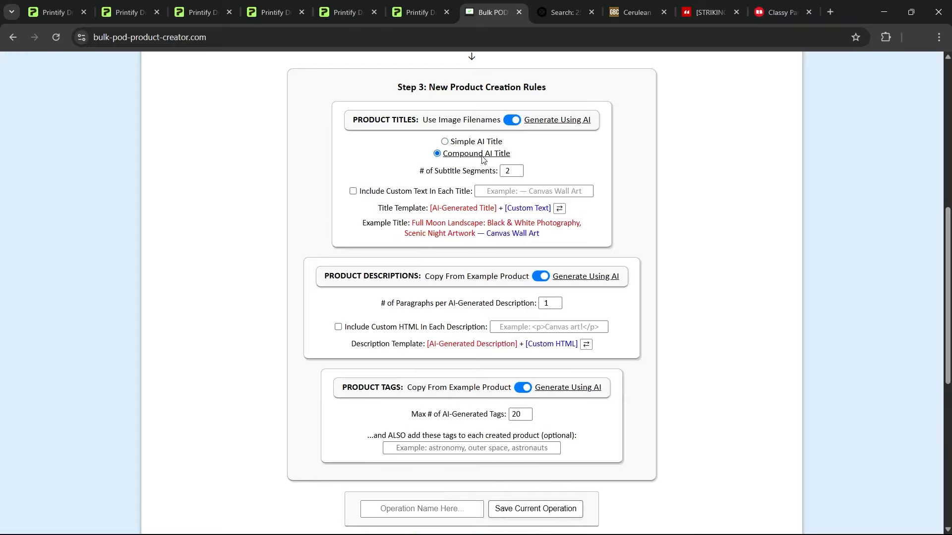
Set the number of subtitle segments to 3 and include the custom text "— Poster Wall Art" in each title
{"action": "left_click", "coordinate": [283, 4]}
{"action": "left_click", "coordinate": [350, 4]}
{"action": "left_click", "coordinate": [519, 170]}
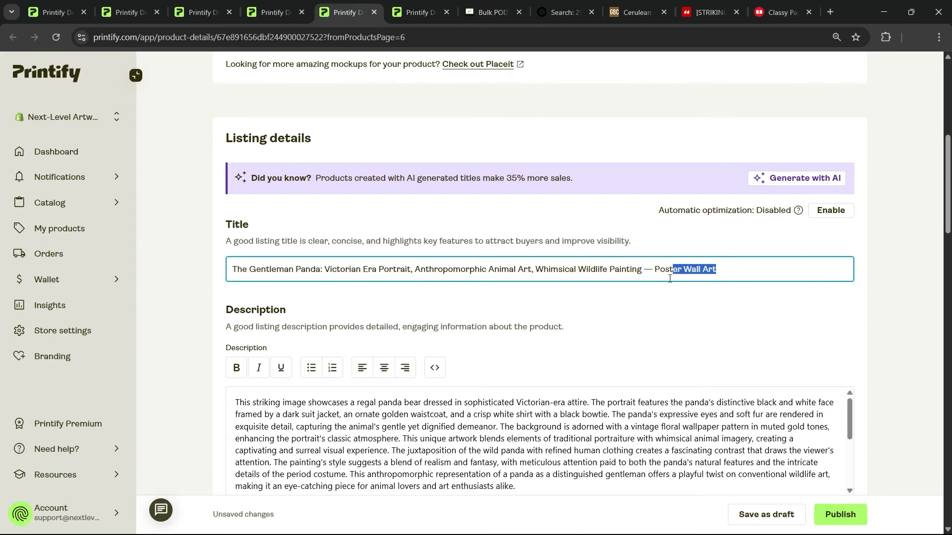
{"action": "key", "text": "ctrl+shift+Left"}
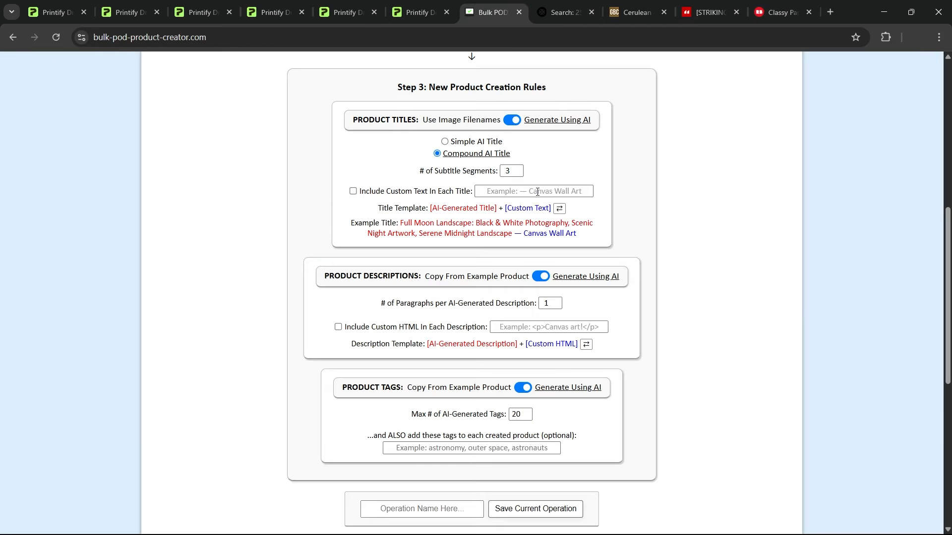
{"action": "left_click", "coordinate": [534, 191]}
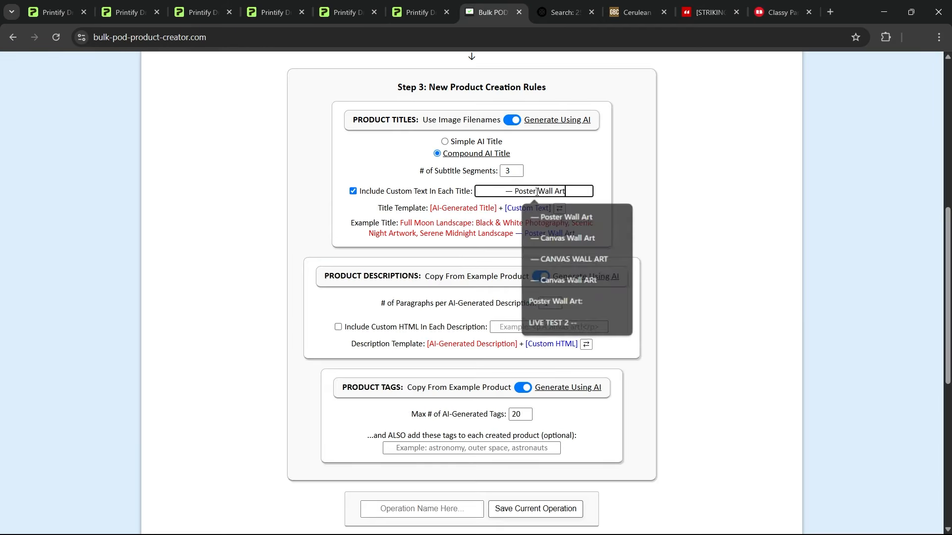
{"action": "left_click", "coordinate": [550, 215]}
Inspect the example title, highlighting its "— Poster Wall Art" ending and its AI-generated opening
{"action": "left_click_drag", "start_coordinate": [586, 238], "coordinate": [516, 239]}
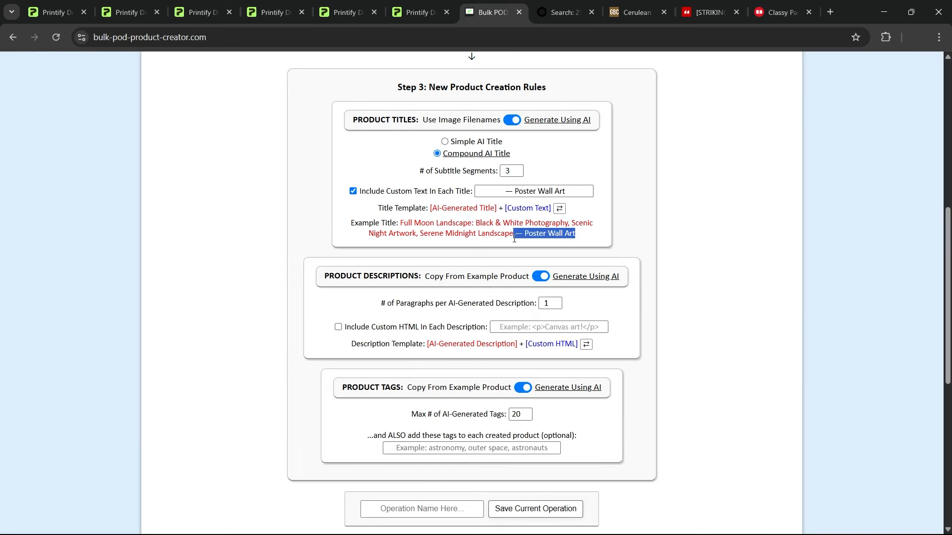
{"action": "left_click", "coordinate": [649, 221]}
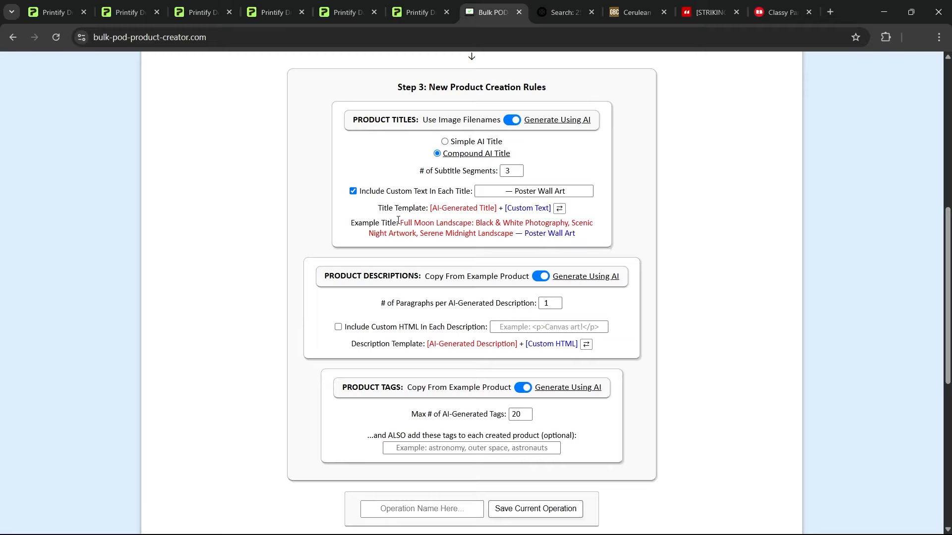
{"action": "left_click_drag", "start_coordinate": [400, 223], "coordinate": [511, 224]}
{"action": "left_click", "coordinate": [585, 241]}
Try a higher number of paragraphs per AI-generated description and return the setting to 1
{"action": "scroll", "coordinate": [532, 237], "scroll_direction": "down", "scroll_amount": 2}
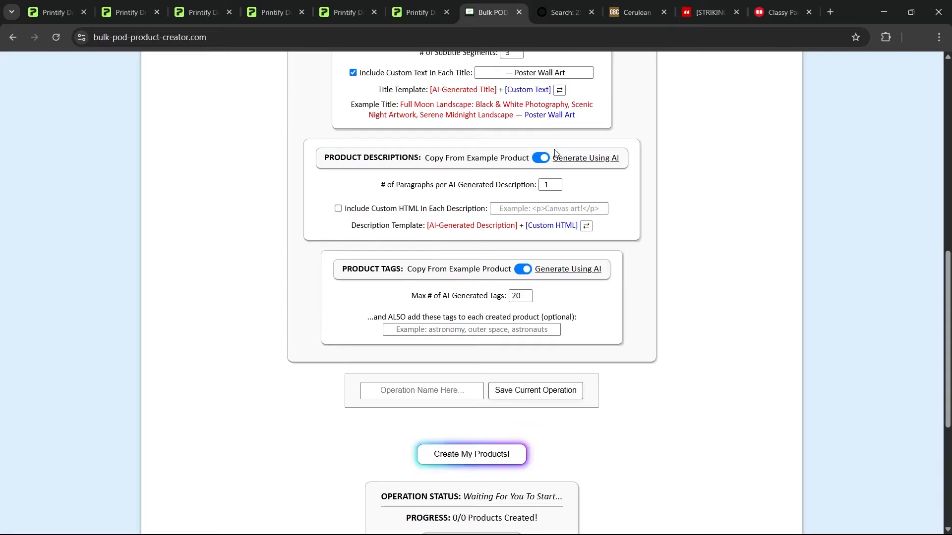
{"action": "left_click", "coordinate": [559, 182]}
{"action": "left_click_drag", "start_coordinate": [573, 188], "coordinate": [561, 185]}
{"action": "left_click", "coordinate": [557, 188]}
{"action": "left_click", "coordinate": [575, 189]}
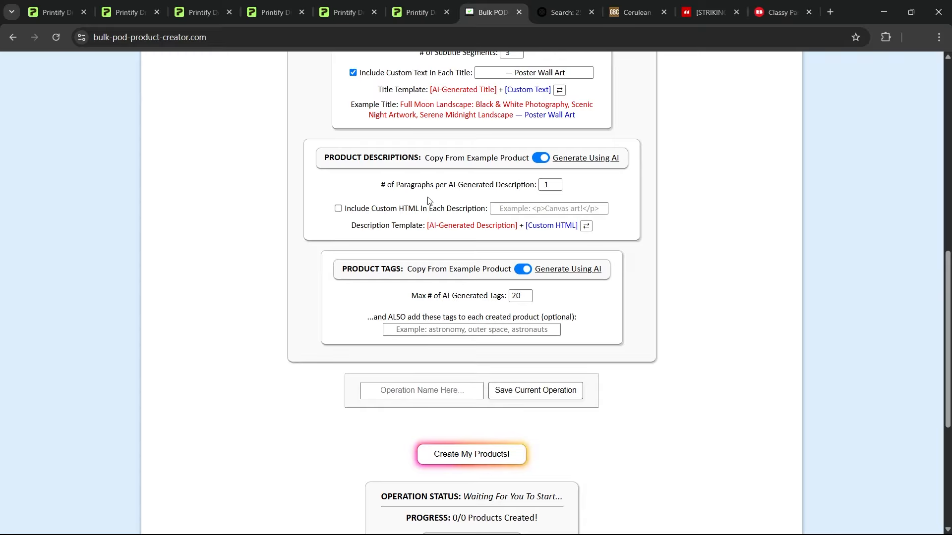
Review the product-detail bullets in The Gentleman Panda description on Printify, covering material, finish and available sizes
{"action": "left_click", "coordinate": [354, 4]}
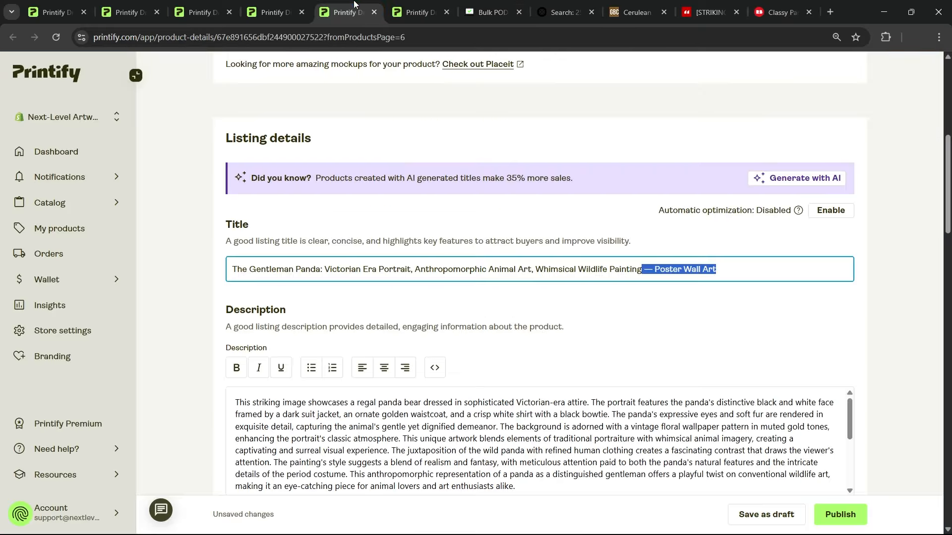
{"action": "scroll", "coordinate": [944, 320], "scroll_direction": "down", "scroll_amount": 3}
{"action": "scroll", "coordinate": [546, 240], "scroll_direction": "down", "scroll_amount": 3}
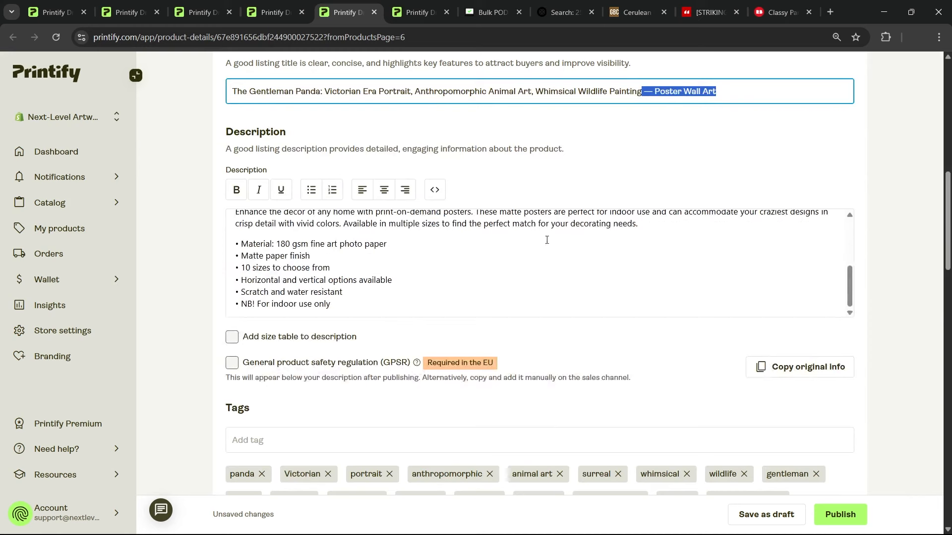
{"action": "left_click_drag", "start_coordinate": [284, 244], "coordinate": [355, 246]}
{"action": "left_click", "coordinate": [357, 271]}
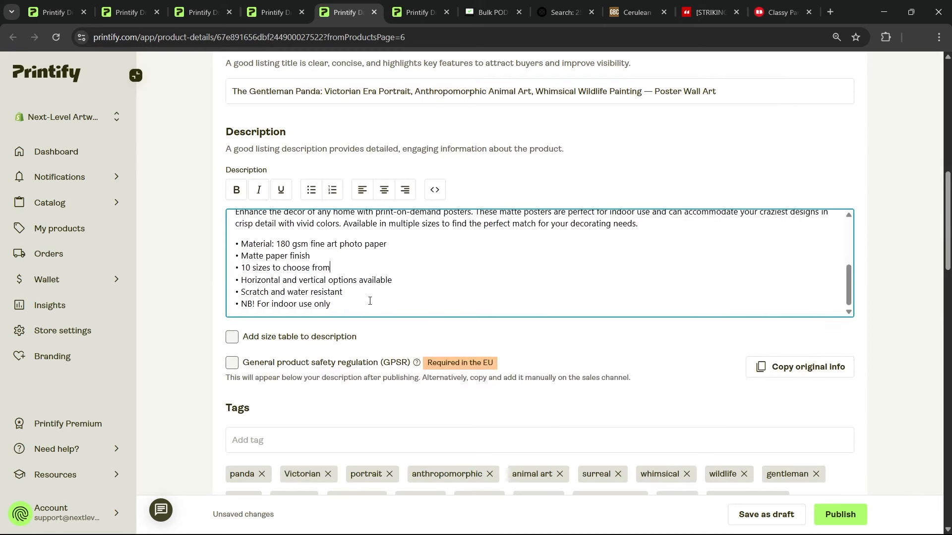
Examine the HTML source of The Gentleman Panda description, highlighting the generic poster paragraph and bullets
{"action": "scroll", "coordinate": [403, 279], "scroll_direction": "up", "scroll_amount": 1}
{"action": "left_click", "coordinate": [739, 93]}
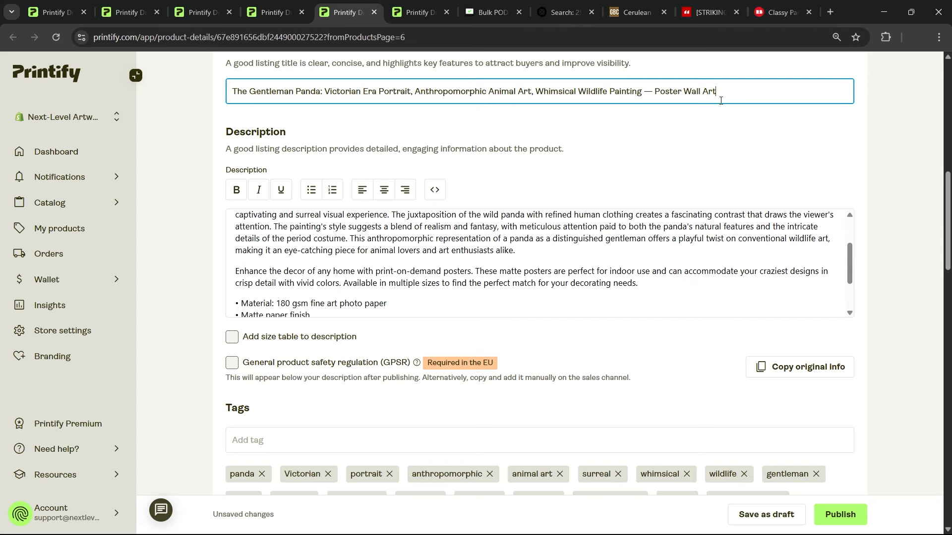
{"action": "left_click", "coordinate": [435, 190]}
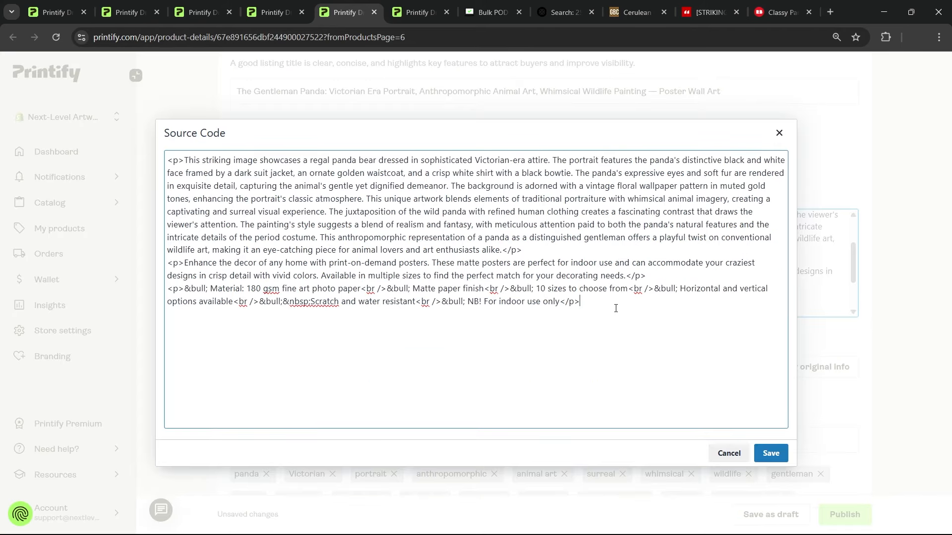
{"action": "left_click_drag", "start_coordinate": [615, 308], "coordinate": [158, 268]}
{"action": "key", "text": "Escape"}
{"action": "key", "text": "ctrl+a"}
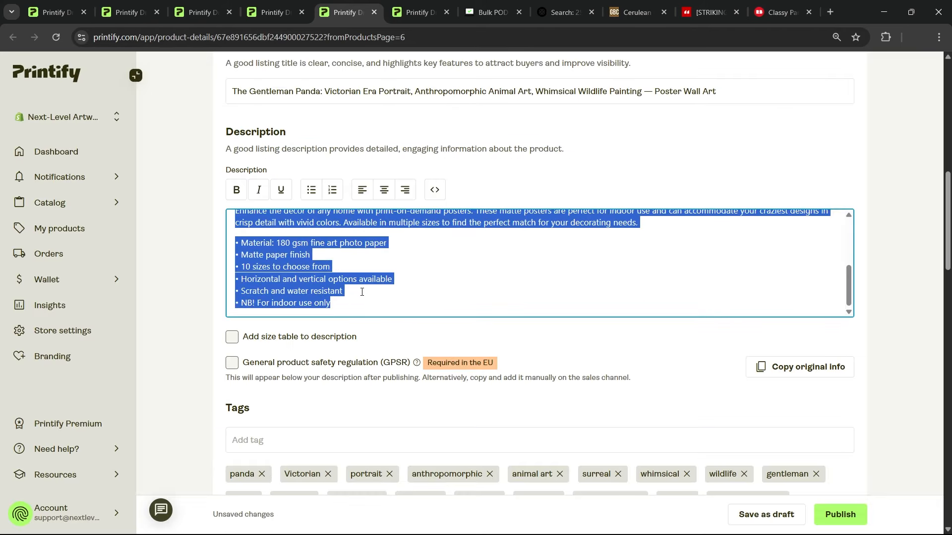
Make the "NB! For indoor use only" bullet bold in the product description
{"action": "left_click", "coordinate": [384, 308]}
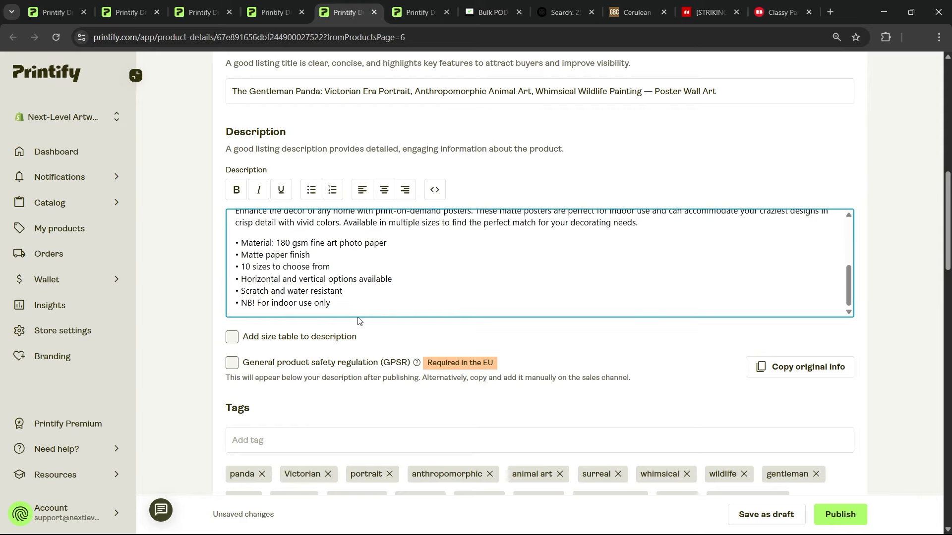
{"action": "left_click_drag", "start_coordinate": [342, 302], "coordinate": [208, 307]}
{"action": "left_click", "coordinate": [236, 190]}
{"action": "left_click", "coordinate": [375, 271]}
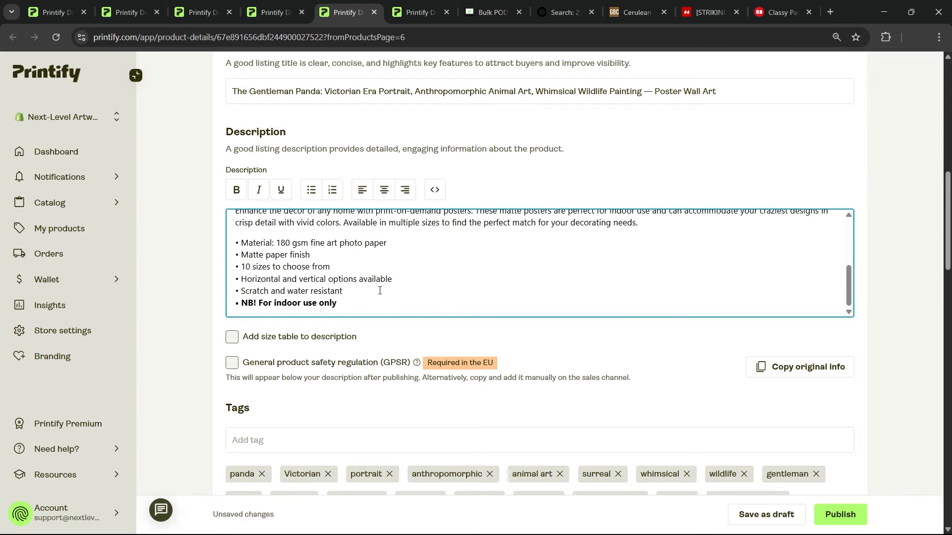
Copy the HTML of the generic poster paragraph and bullets into the custom HTML for each description in Bulk POD Product Creator
{"action": "key", "text": "ctrl+a"}
{"action": "left_click", "coordinate": [434, 190]}
{"action": "left_click", "coordinate": [769, 452]}
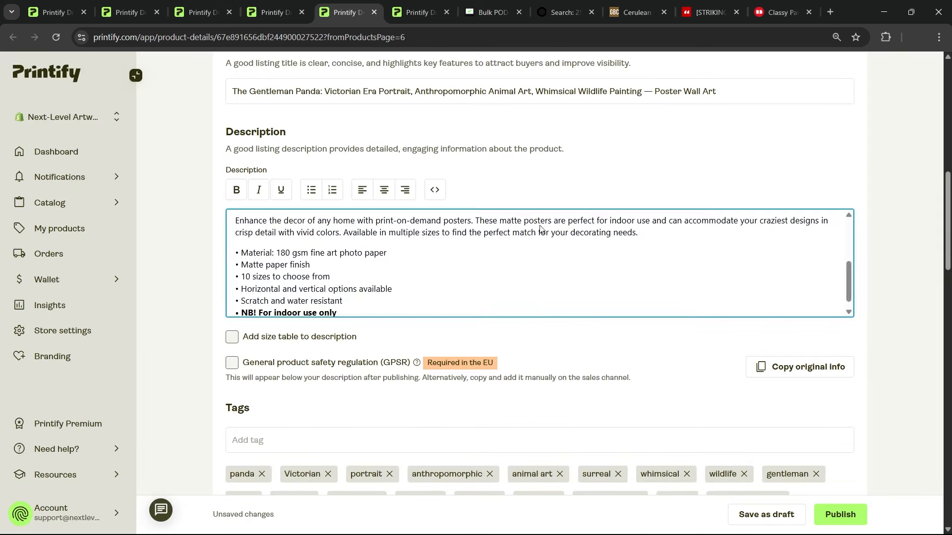
{"action": "scroll", "coordinate": [540, 230], "scroll_direction": "up", "scroll_amount": 3}
{"action": "left_click", "coordinate": [491, 12]}
{"action": "left_click", "coordinate": [546, 209]}
{"action": "key", "text": "ctrl+v"}
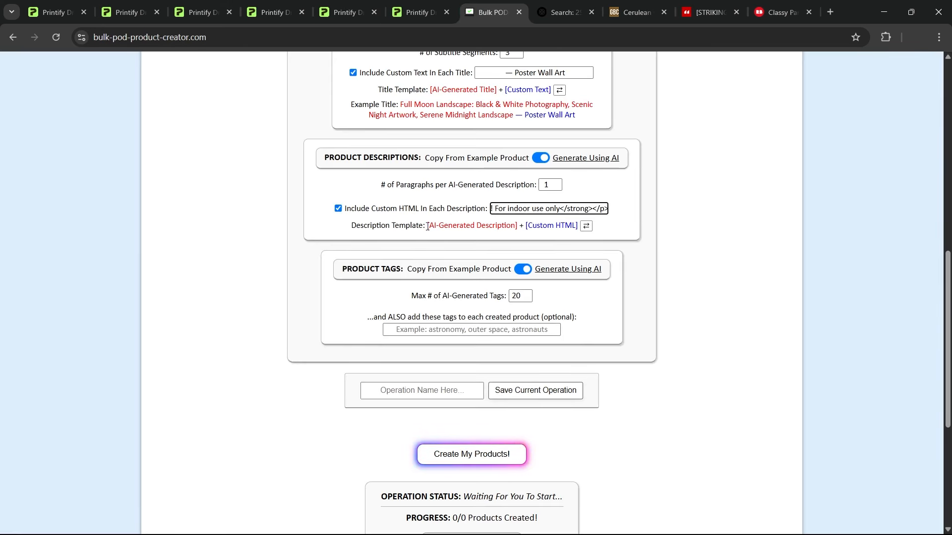
{"action": "left_click_drag", "start_coordinate": [428, 227], "coordinate": [582, 227]}
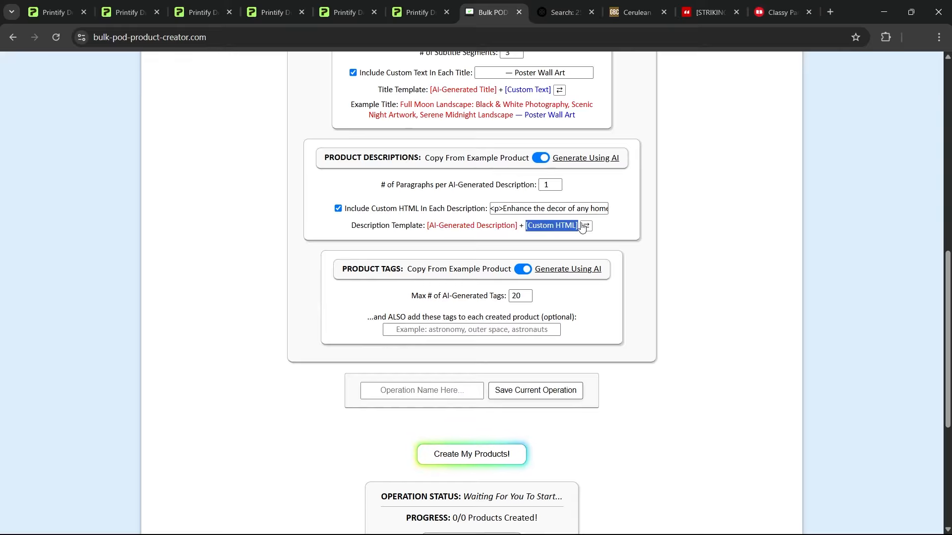
Add the tags "poster, poster wall art, art prints, wall decor, poster prints" to every created product
{"action": "scroll", "coordinate": [570, 208], "scroll_direction": "down", "scroll_amount": 2}
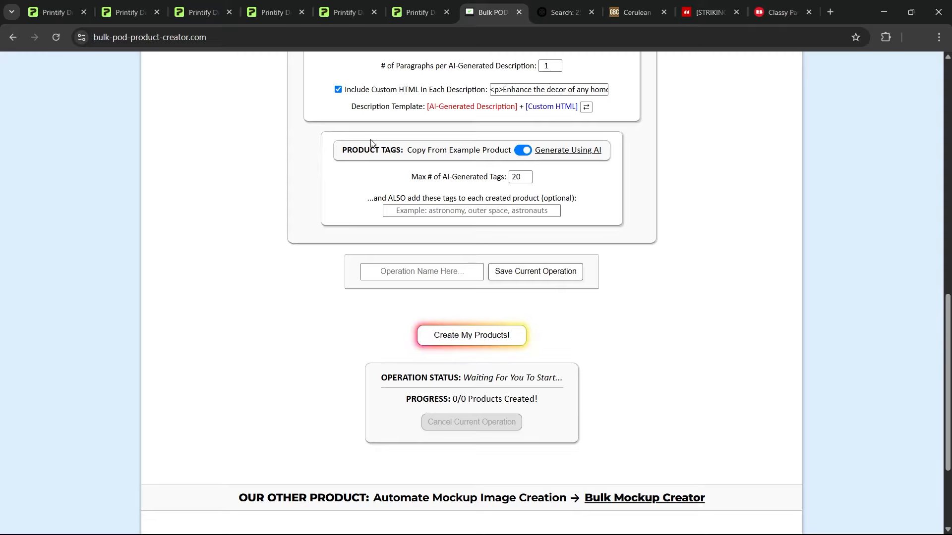
{"action": "scroll", "coordinate": [691, 233], "scroll_direction": "up", "scroll_amount": 12}
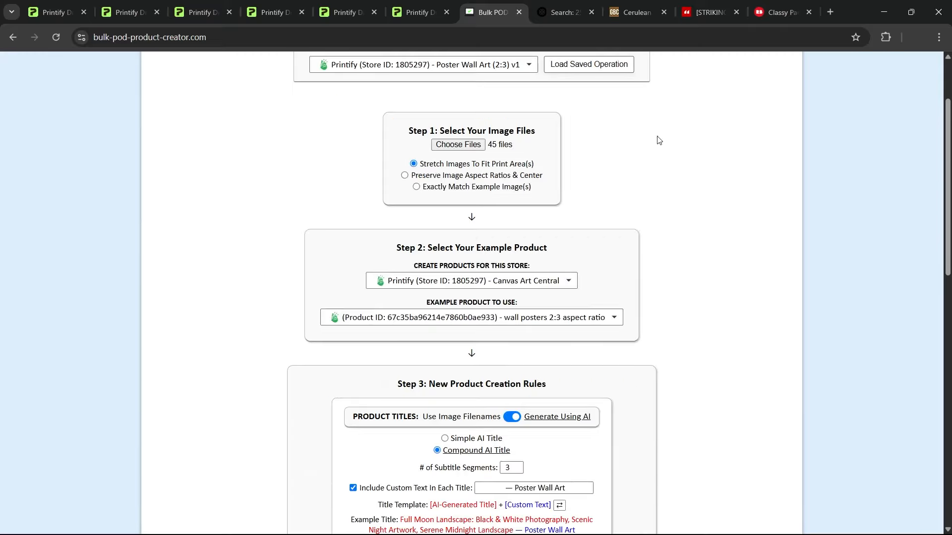
{"action": "scroll", "coordinate": [565, 156], "scroll_direction": "down", "scroll_amount": 10}
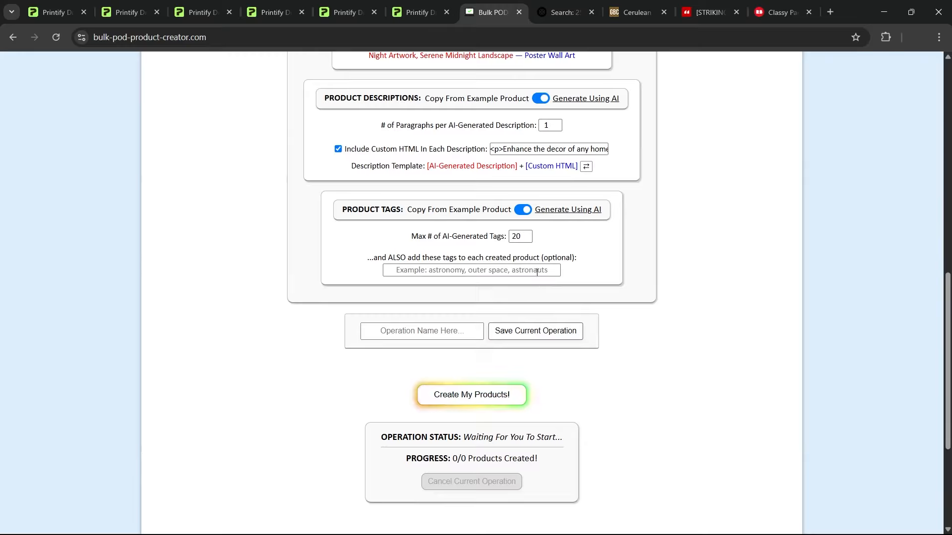
{"action": "left_click", "coordinate": [536, 270]}
{"action": "type", "text": "poster"}
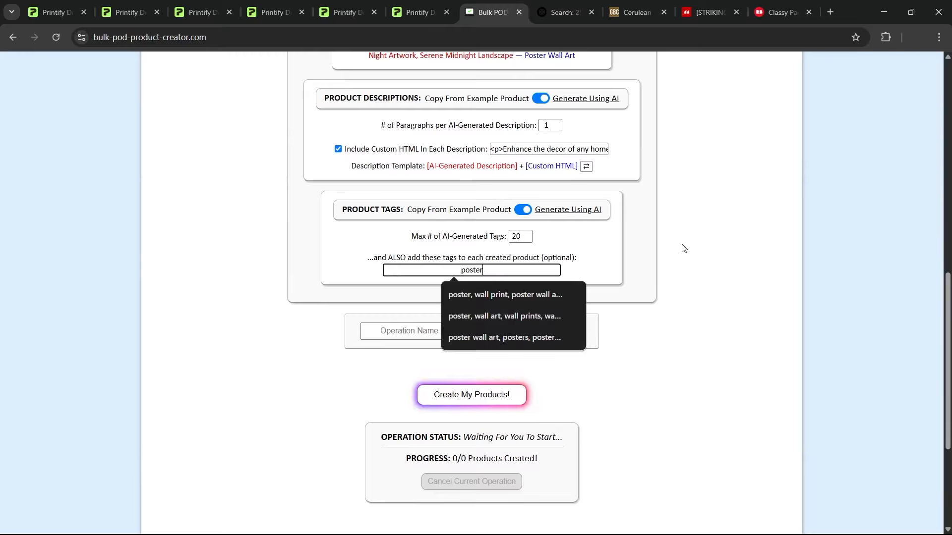
{"action": "type", "text": ", poster wall art, art prin"}
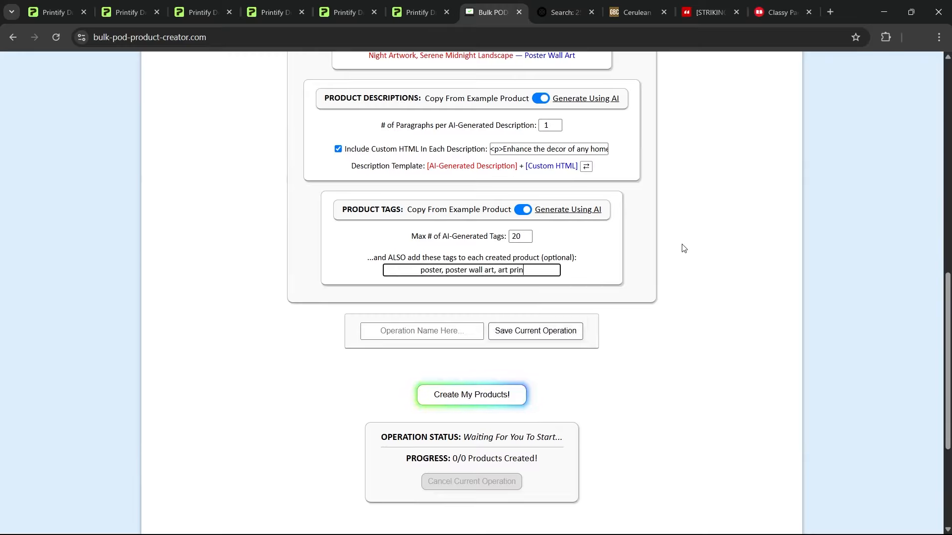
{"action": "type", "text": "ts, wall decor, poster prints"}
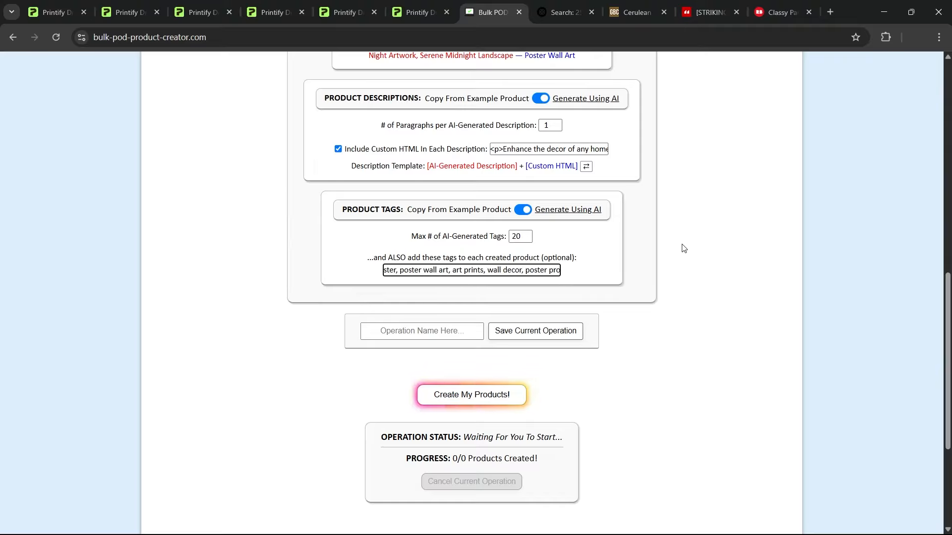
{"action": "left_click", "coordinate": [690, 251]}
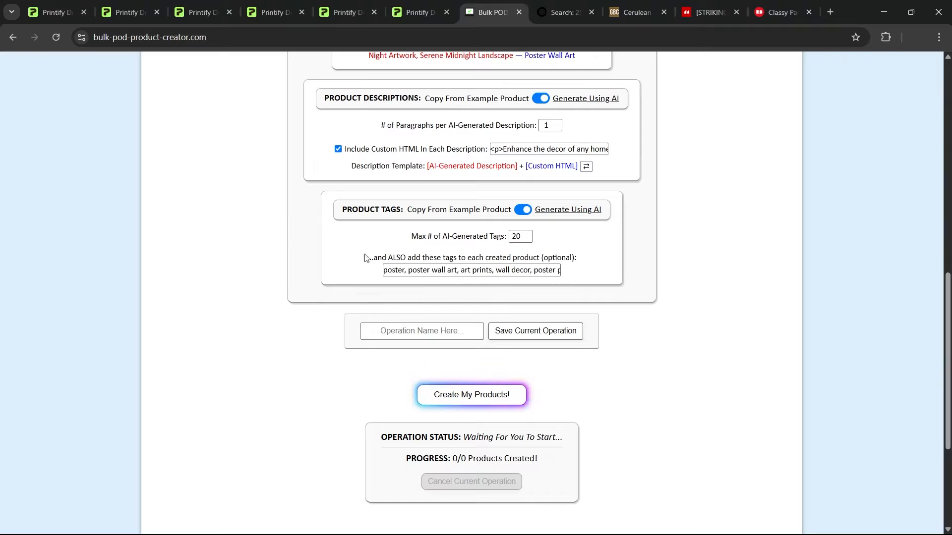
Start the bulk creation of products from the 45 selected image files
{"action": "scroll", "coordinate": [691, 308], "scroll_direction": "up", "scroll_amount": 12}
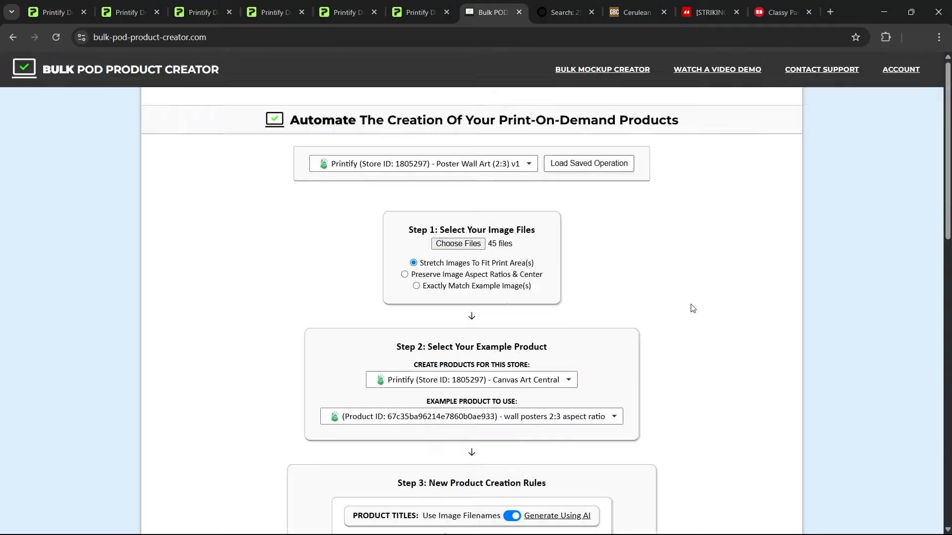
{"action": "scroll", "coordinate": [691, 304], "scroll_direction": "down", "scroll_amount": 16}
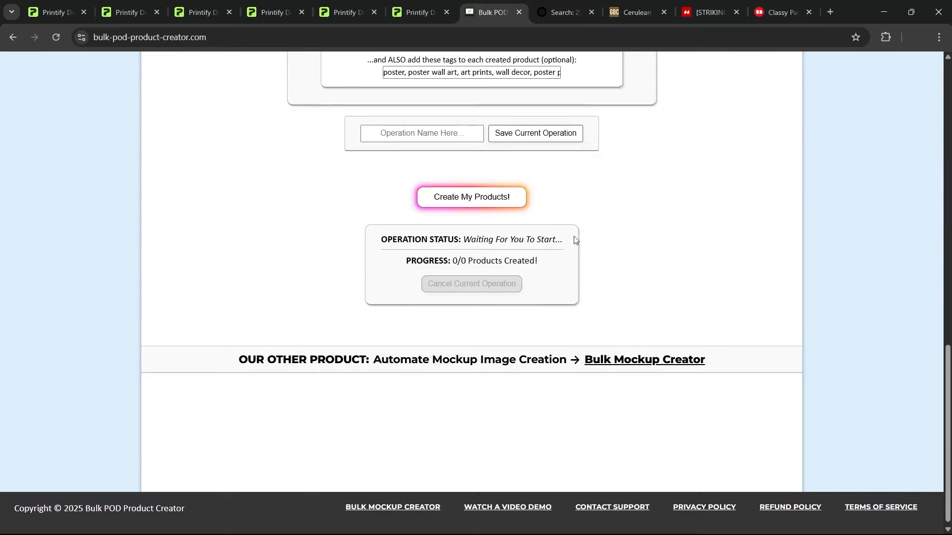
{"action": "left_click", "coordinate": [515, 200]}
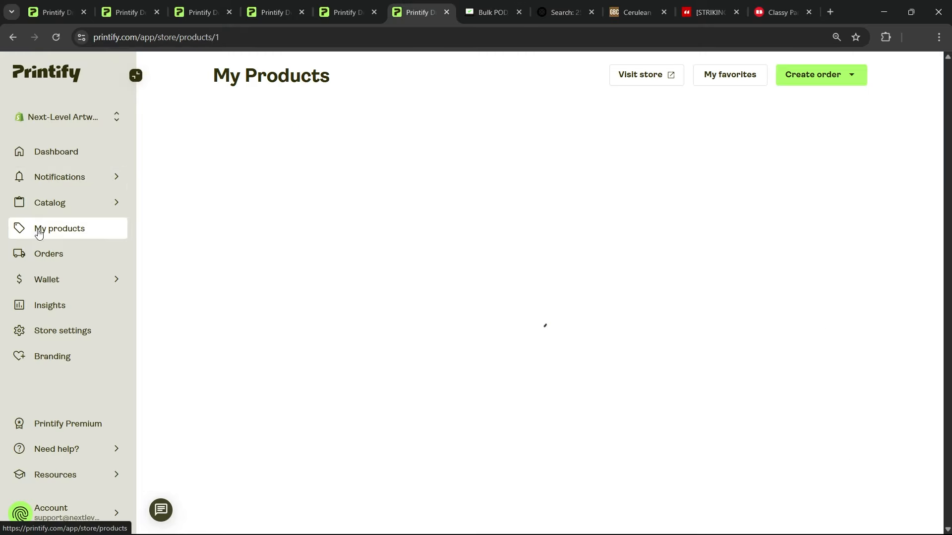
Refresh the Printify product list and open the Fragmented Identity pop art portrait and Cubic Consciousness products in separate tabs
{"action": "key", "text": "ctrl+shift+Tab"}
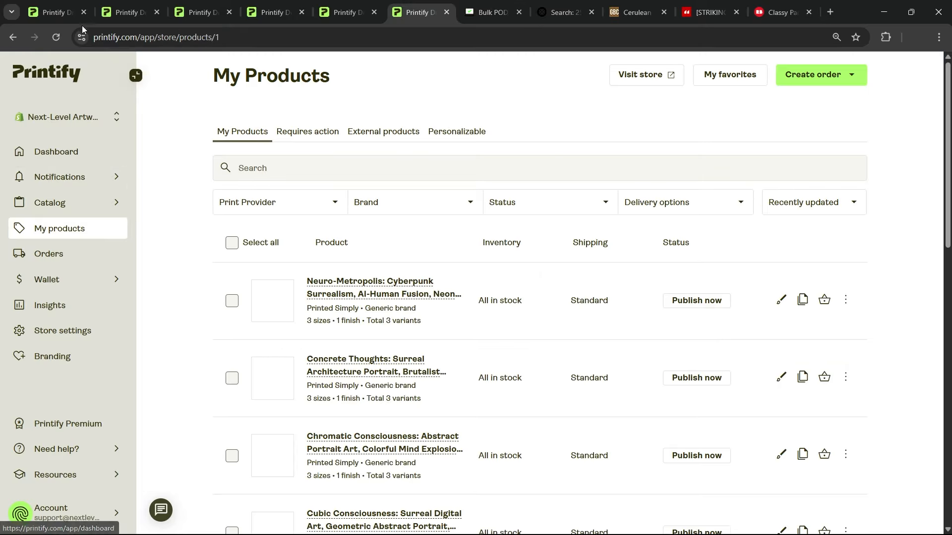
{"action": "left_click", "coordinate": [57, 37]}
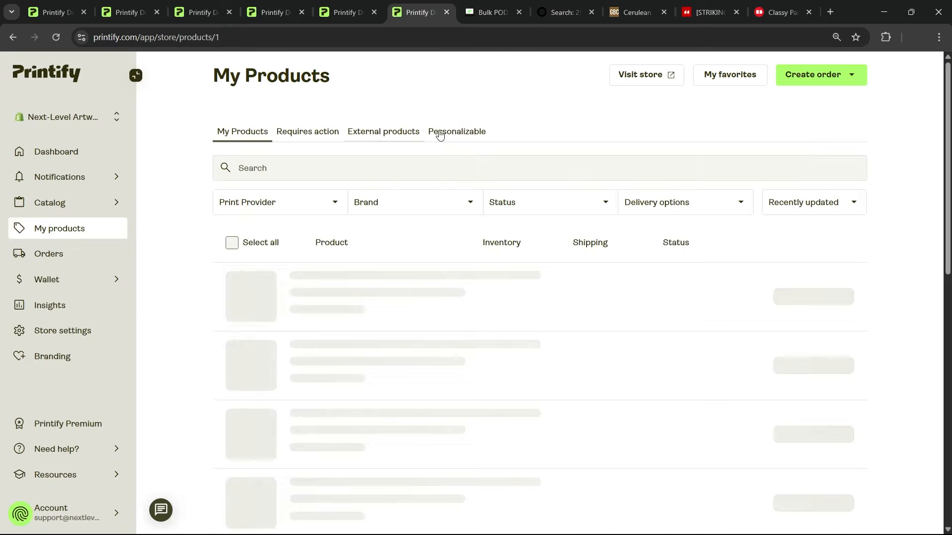
{"action": "scroll", "coordinate": [513, 124], "scroll_direction": "down", "scroll_amount": 10}
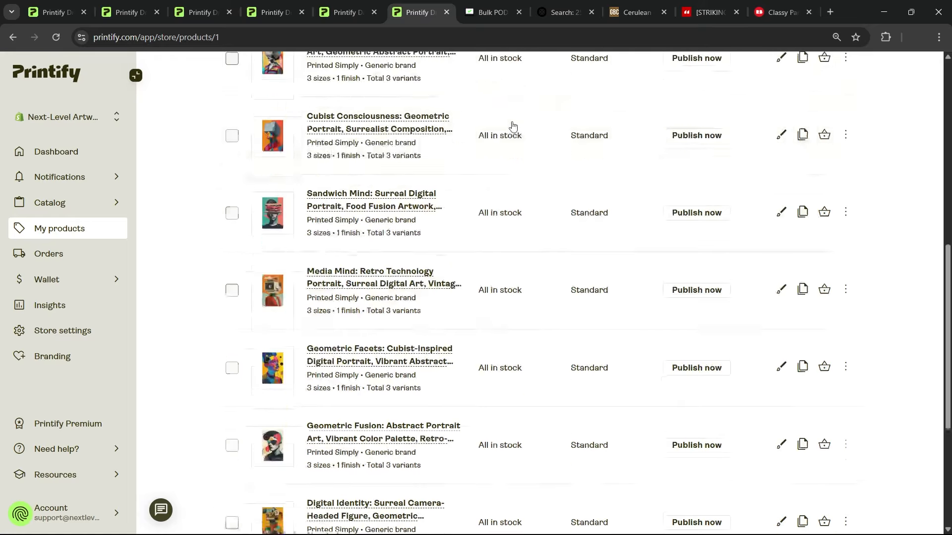
{"action": "scroll", "coordinate": [512, 124], "scroll_direction": "down", "scroll_amount": 3}
{"action": "middle_click", "coordinate": [368, 454]}
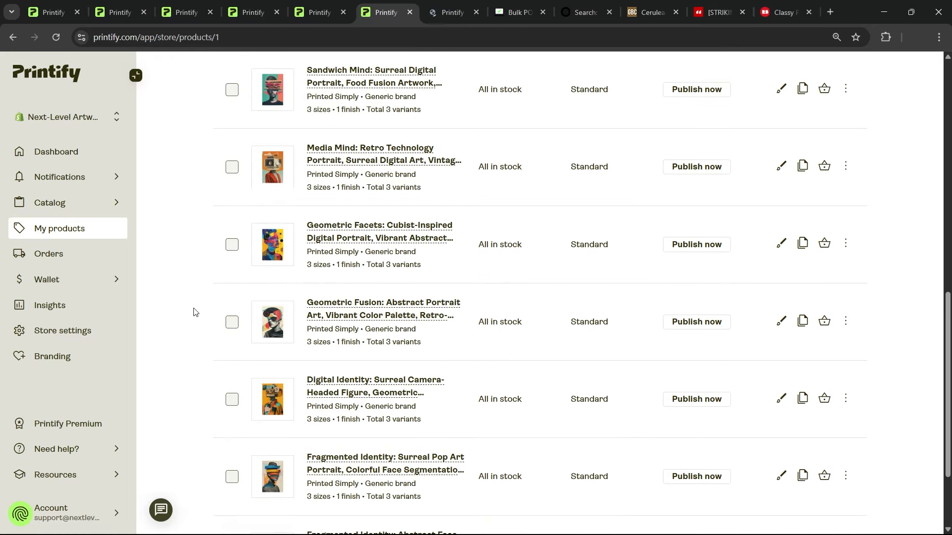
{"action": "scroll", "coordinate": [198, 292], "scroll_direction": "up", "scroll_amount": 10}
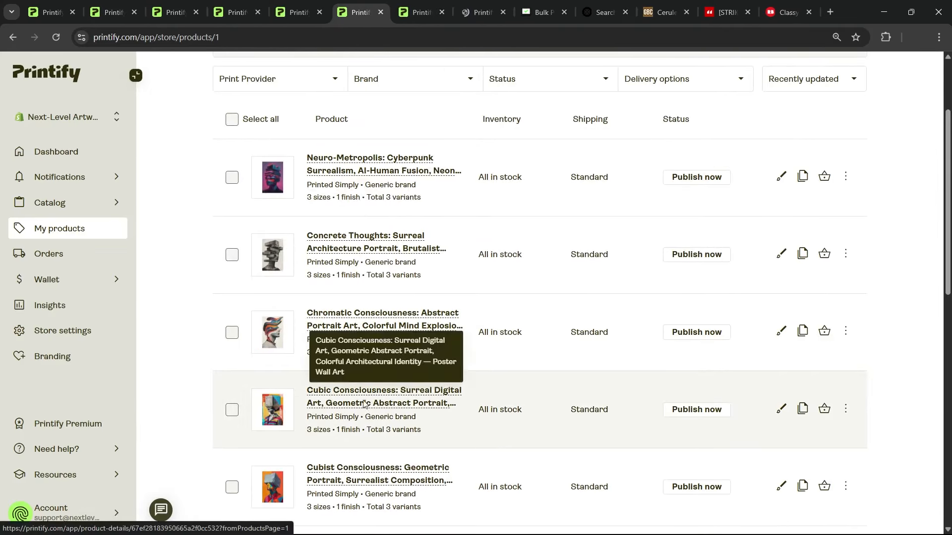
{"action": "middle_click", "coordinate": [365, 403]}
Compare the Fragmented Identity product's mockup image with its AI-generated title and description
{"action": "key", "text": "ctrl+Tab"}
{"action": "scroll", "coordinate": [417, 147], "scroll_direction": "down", "scroll_amount": 7}
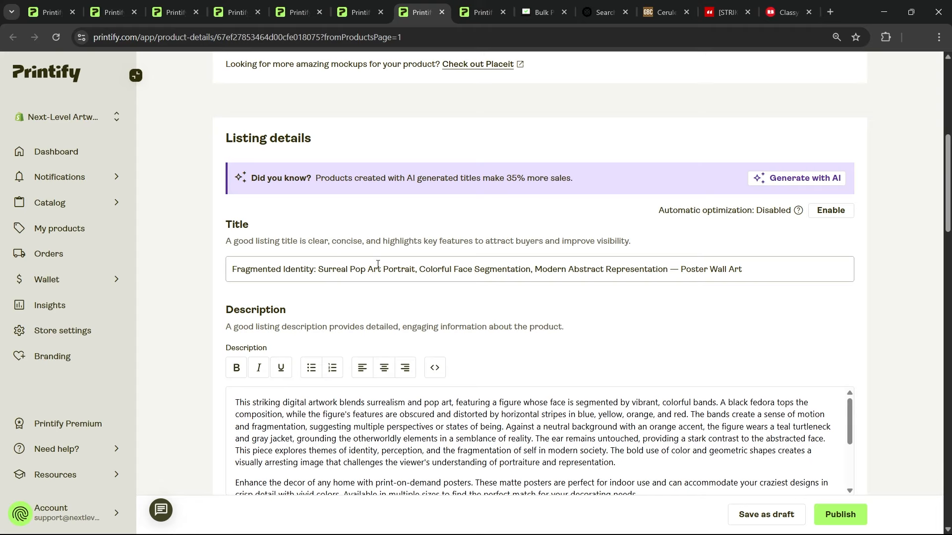
{"action": "scroll", "coordinate": [190, 319], "scroll_direction": "up", "scroll_amount": 7}
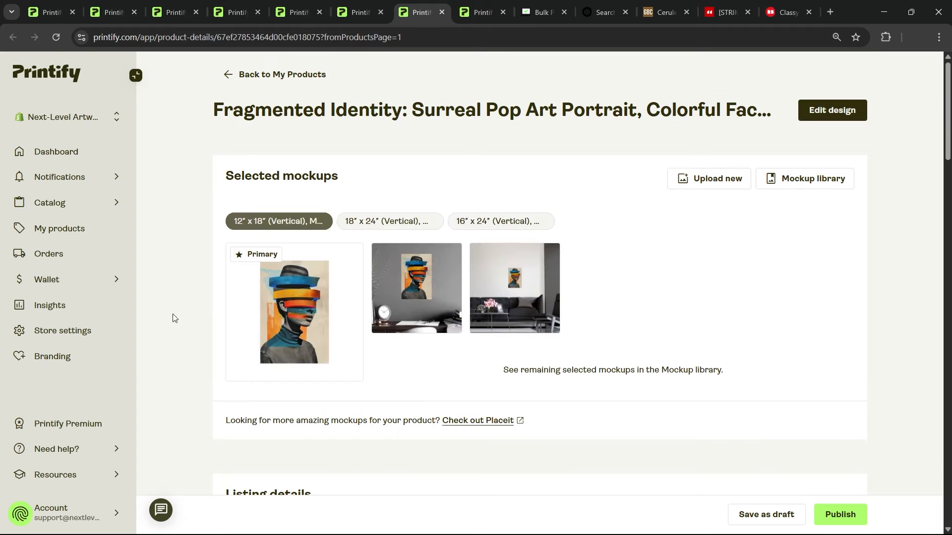
{"action": "scroll", "coordinate": [174, 312], "scroll_direction": "down", "scroll_amount": 7}
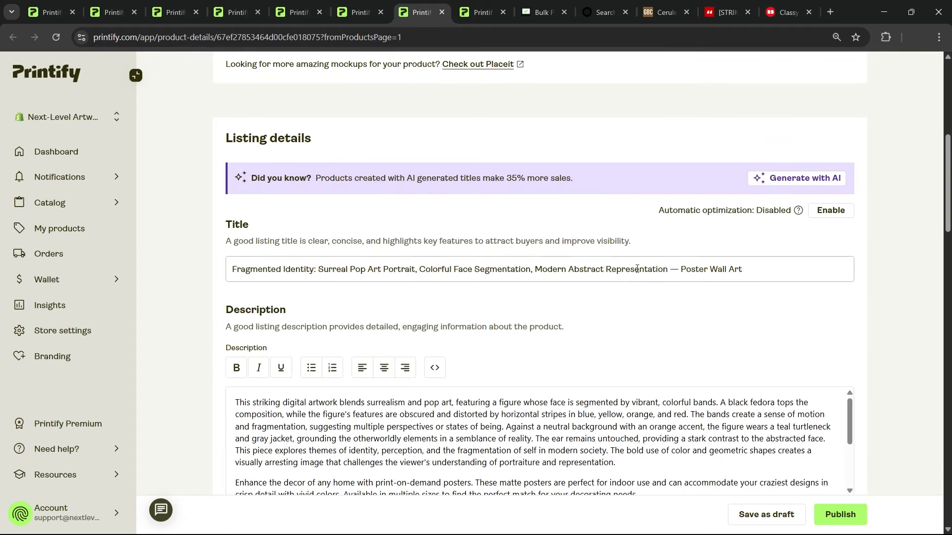
{"action": "scroll", "coordinate": [654, 292], "scroll_direction": "up", "scroll_amount": 7}
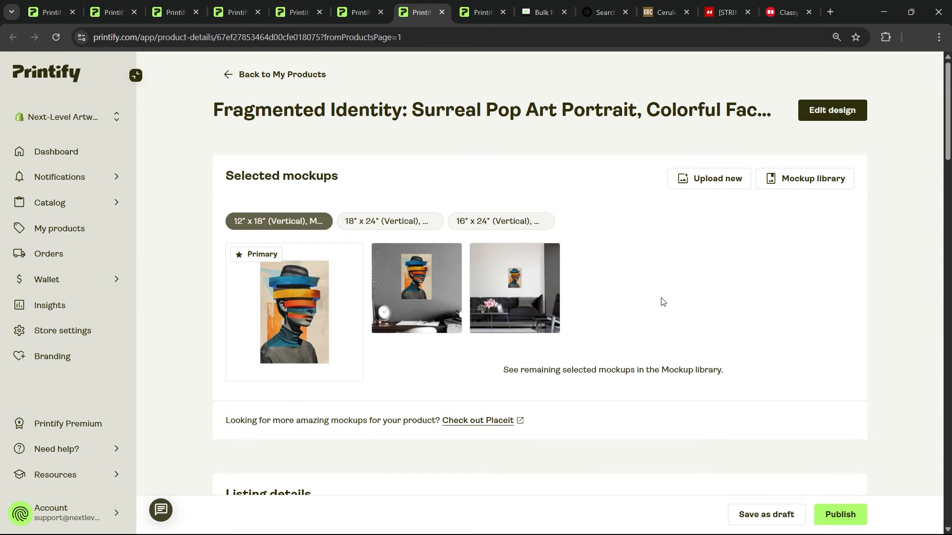
{"action": "scroll", "coordinate": [661, 300], "scroll_direction": "down", "scroll_amount": 9}
{"action": "scroll", "coordinate": [300, 281], "scroll_direction": "down", "scroll_amount": 1}
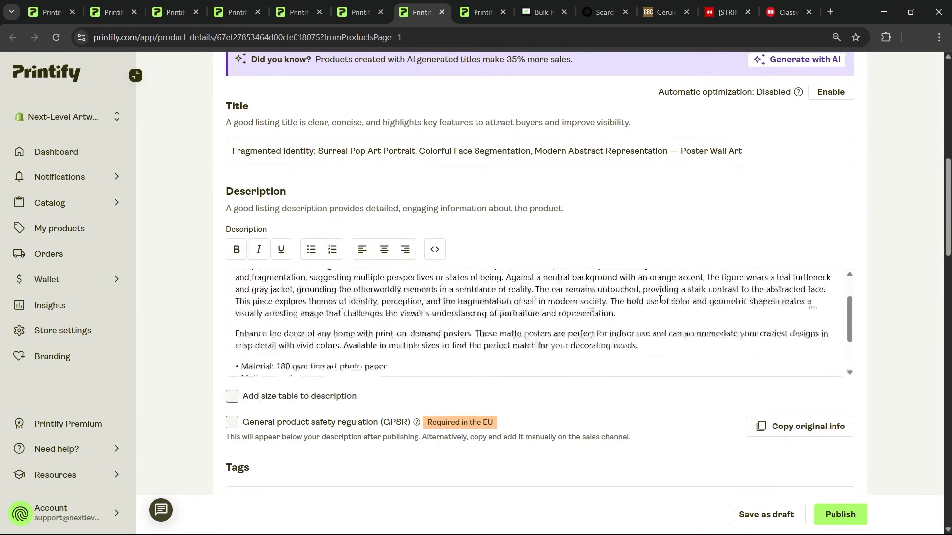
Review the Fragmented Identity description, highlighting the custom poster paragraph and bullets that follow the AI-generated paragraph
{"action": "scroll", "coordinate": [301, 281], "scroll_direction": "up", "scroll_amount": 1}
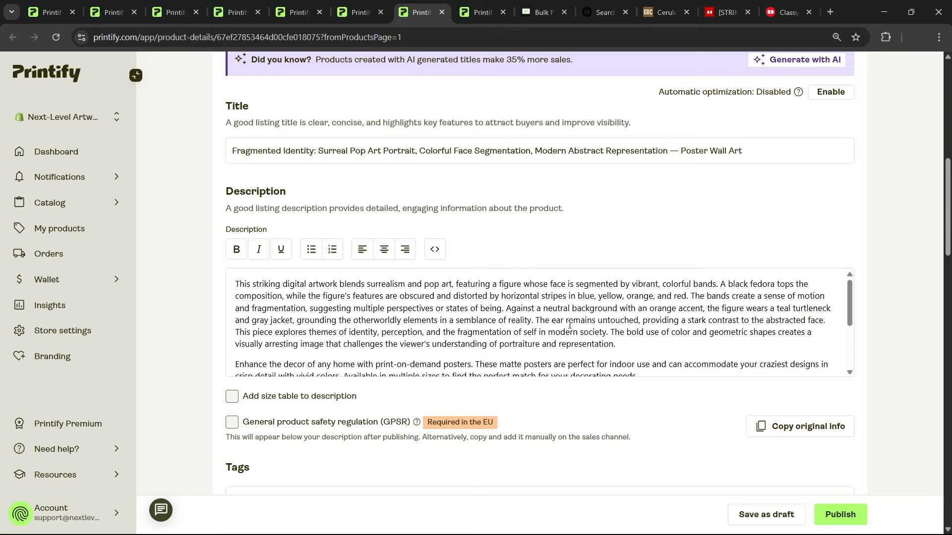
{"action": "scroll", "coordinate": [687, 282], "scroll_direction": "down", "scroll_amount": 1}
{"action": "left_click_drag", "start_coordinate": [235, 304], "coordinate": [376, 389]}
{"action": "left_click", "coordinate": [414, 346]}
{"action": "scroll", "coordinate": [380, 360], "scroll_direction": "up", "scroll_amount": 3}
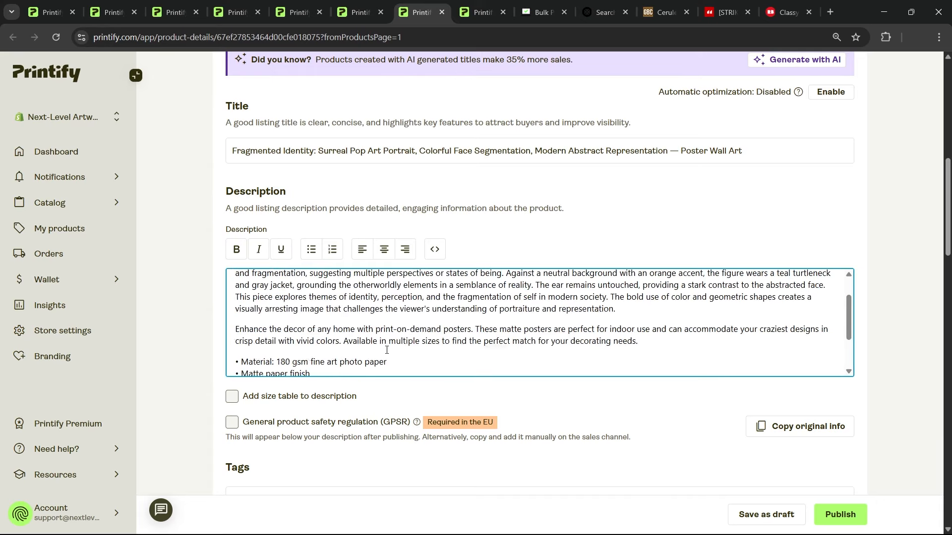
Check the creation rules in Bulk POD Product Creator against the tags of the Fragmented Identity product on Printify
{"action": "left_click", "coordinate": [540, 5]}
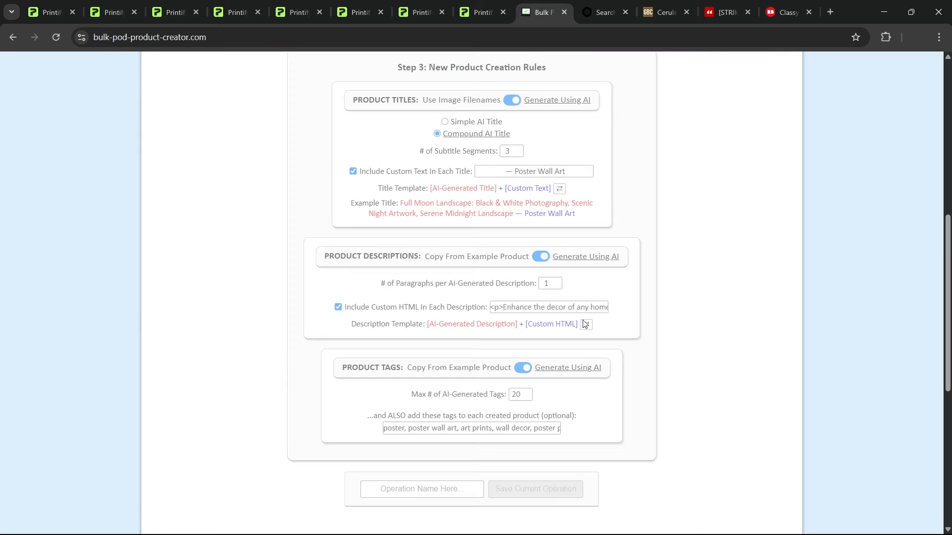
{"action": "left_click", "coordinate": [420, 12]}
{"action": "scroll", "coordinate": [697, 318], "scroll_direction": "down", "scroll_amount": 2}
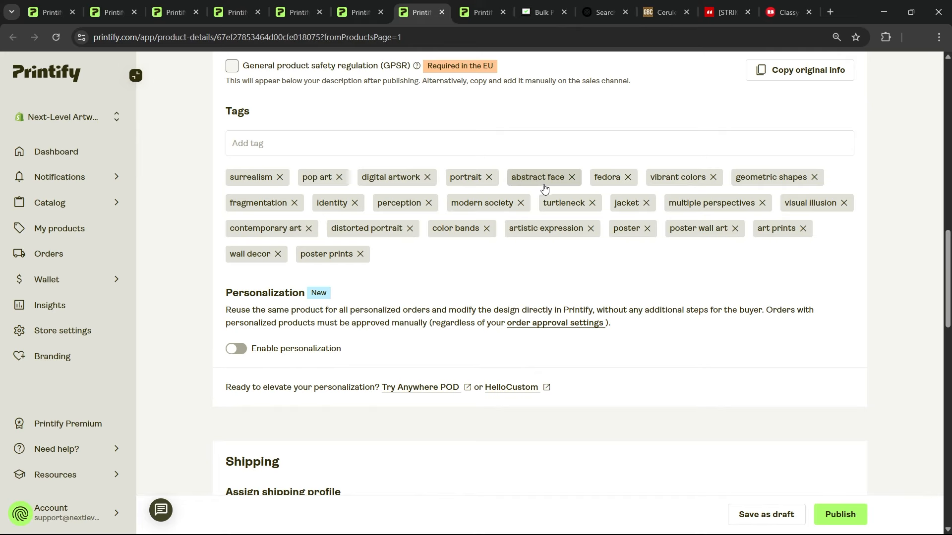
Review the Cubic Consciousness product's title and description alongside its mockup image
{"action": "key", "text": "ctrl+Tab"}
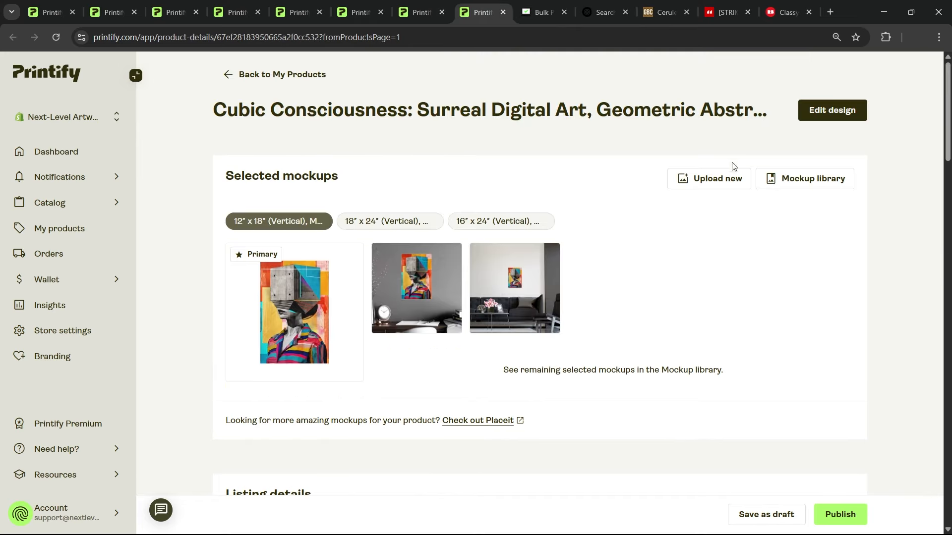
{"action": "scroll", "coordinate": [769, 185], "scroll_direction": "down", "scroll_amount": 6}
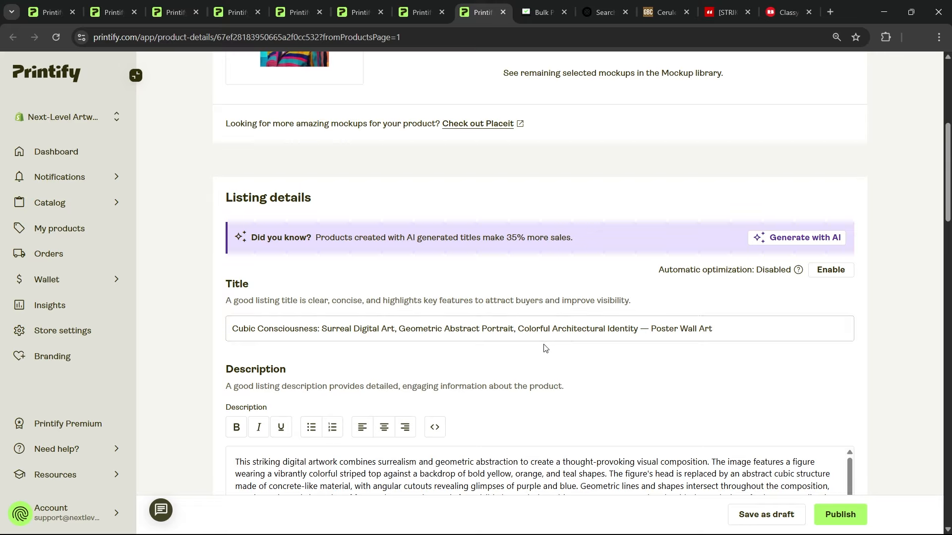
{"action": "scroll", "coordinate": [590, 351], "scroll_direction": "up", "scroll_amount": 6}
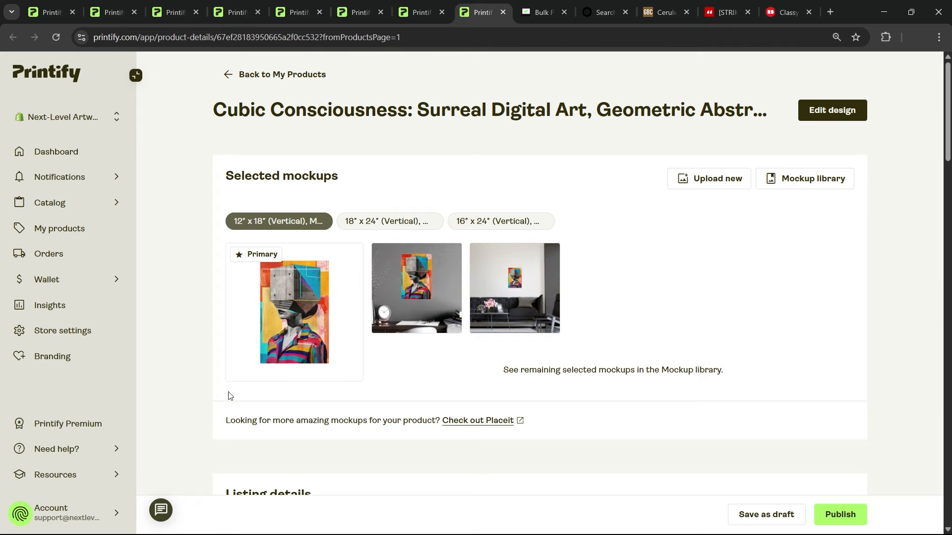
Highlight the AI-generated paragraph in the Cubic Consciousness product's description to read it through
{"action": "scroll", "coordinate": [174, 334], "scroll_direction": "down", "scroll_amount": 9}
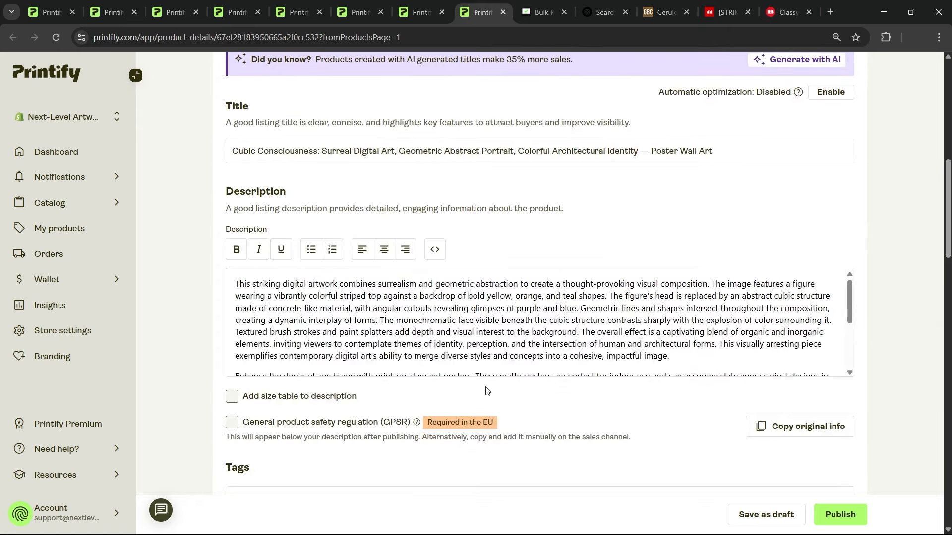
{"action": "left_click_drag", "start_coordinate": [678, 357], "coordinate": [120, 272]}
{"action": "left_click", "coordinate": [562, 310]}
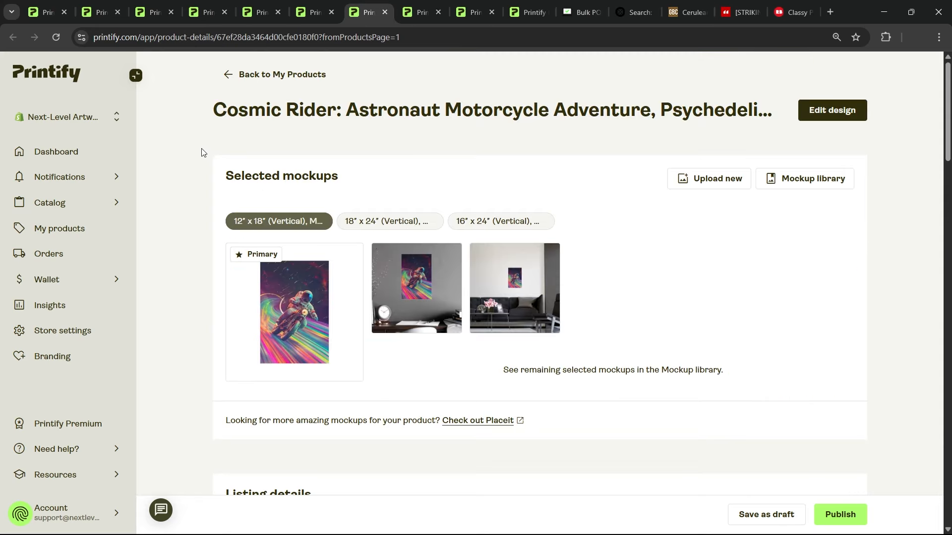
Review the Cosmic Rider product's title and description, comparing them with its mockup image
{"action": "scroll", "coordinate": [191, 161], "scroll_direction": "down", "scroll_amount": 3}
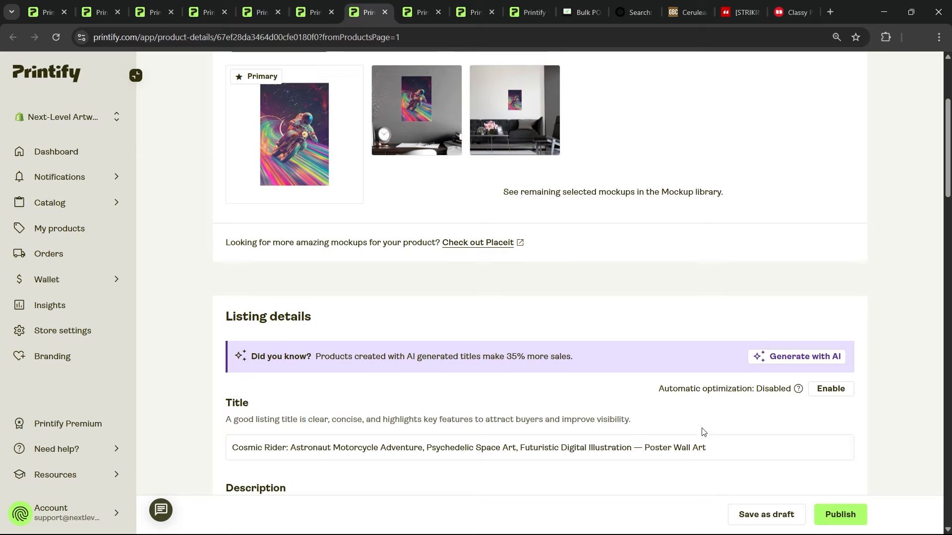
{"action": "scroll", "coordinate": [712, 380], "scroll_direction": "down", "scroll_amount": 3}
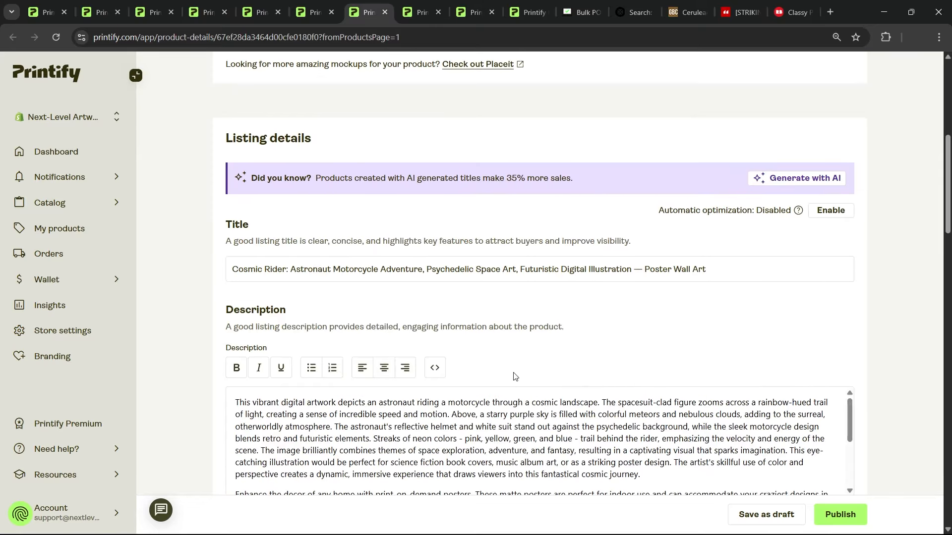
{"action": "scroll", "coordinate": [671, 355], "scroll_direction": "down", "scroll_amount": 3}
{"action": "scroll", "coordinate": [672, 357], "scroll_direction": "up", "scroll_amount": 9}
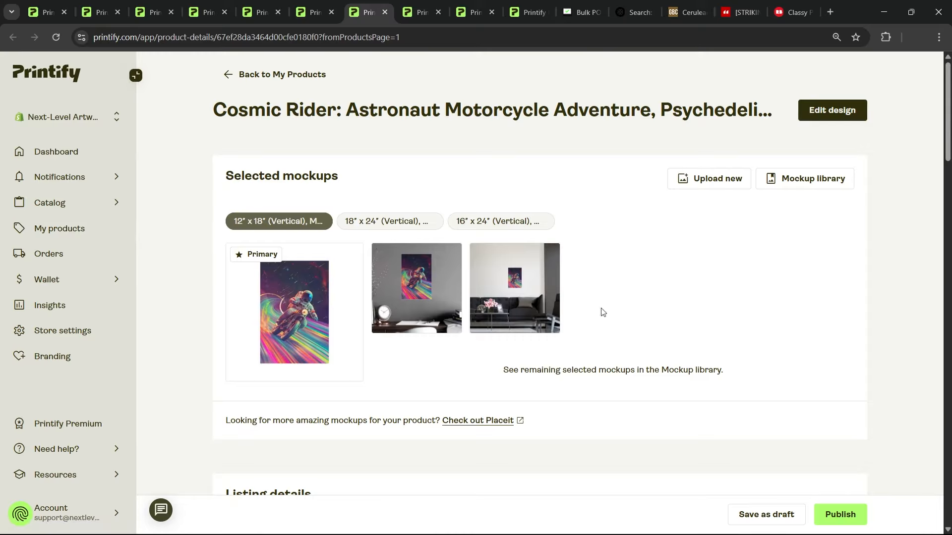
Switch to Bulk POD Product Creator and check the creation progress and the operation's settings
{"action": "left_click", "coordinate": [583, 5]}
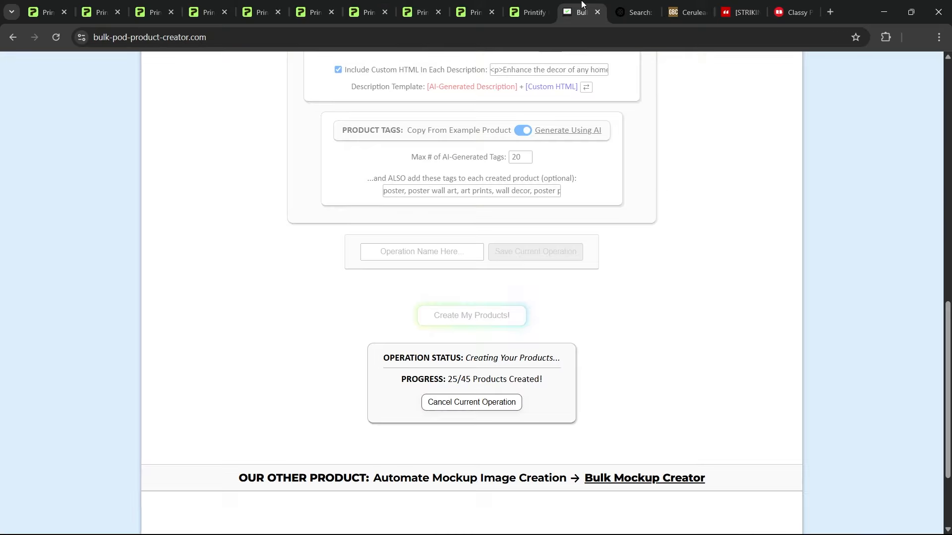
{"action": "scroll", "coordinate": [749, 267], "scroll_direction": "up", "scroll_amount": 15}
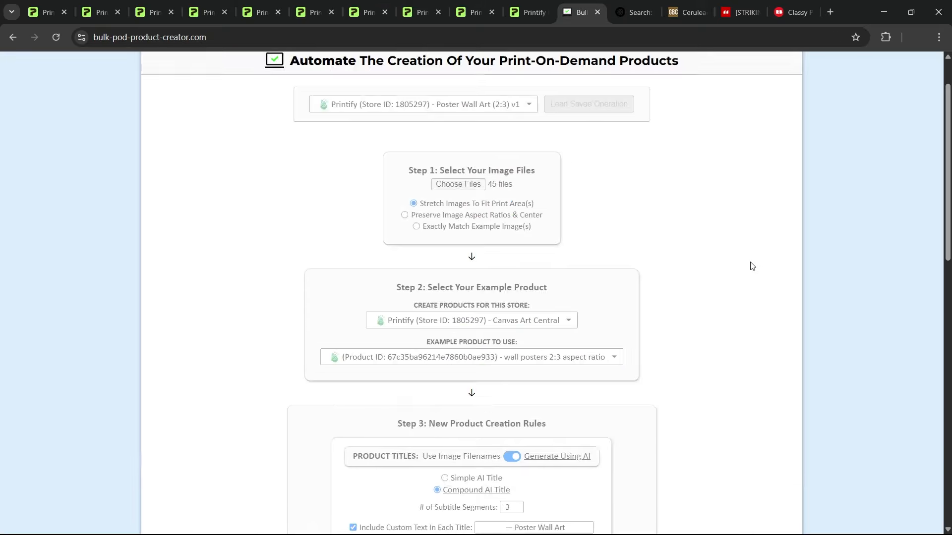